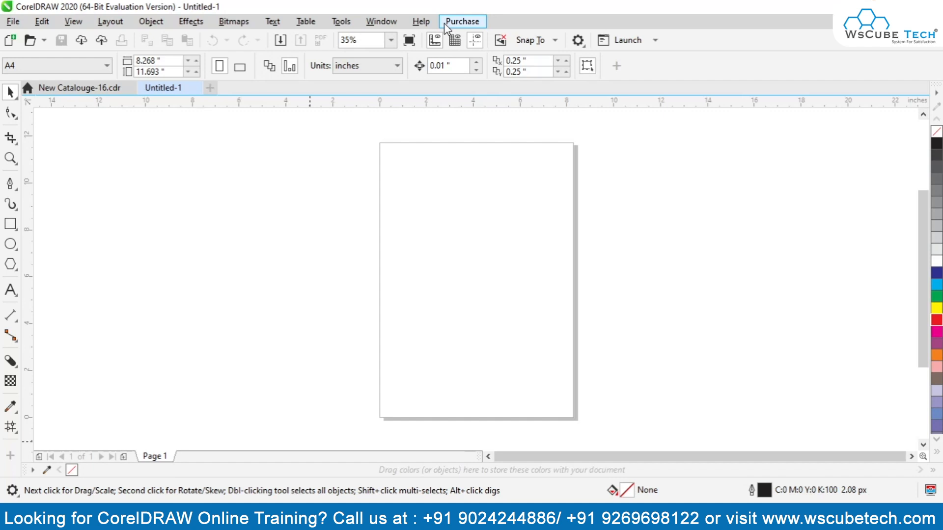
- Switch to the New Catalouge-16.cdr document and set the narrow central spine rectangle's width to 0.5 in
click(97, 91)
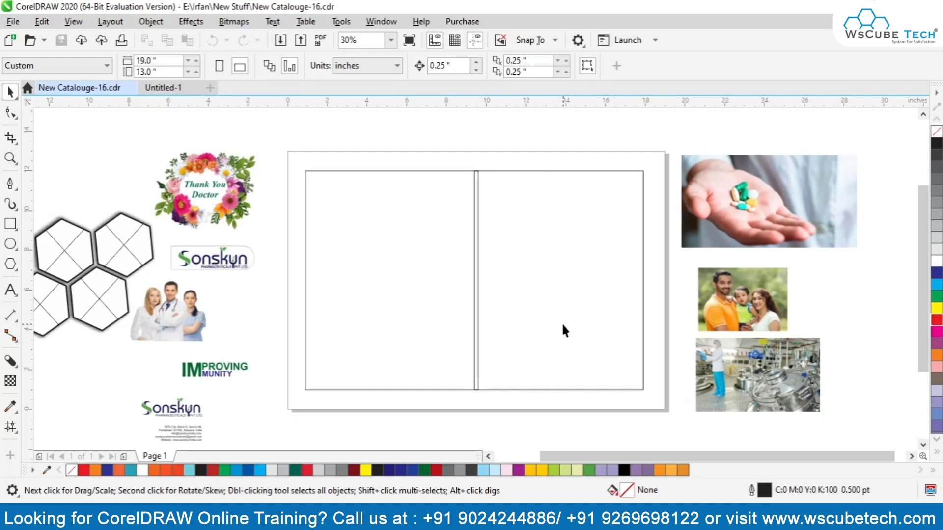
click(506, 208)
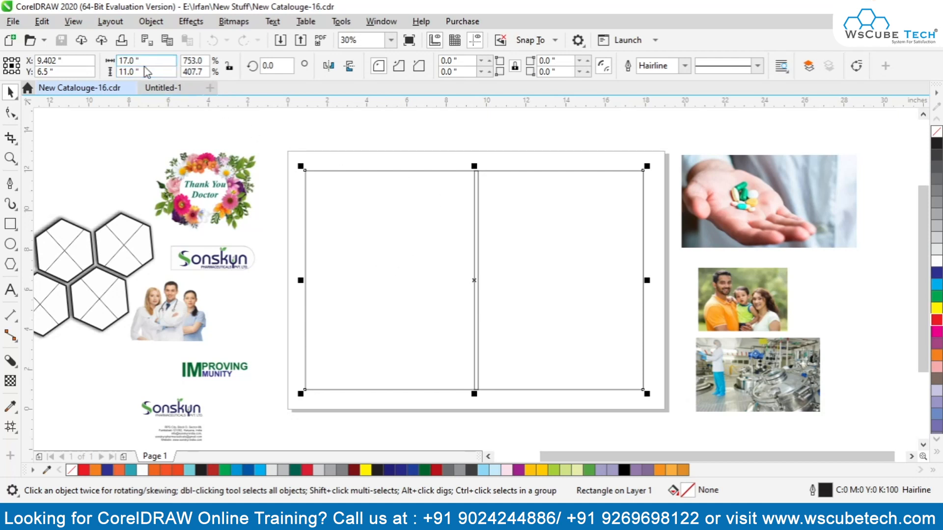
drag(458, 152, 500, 402)
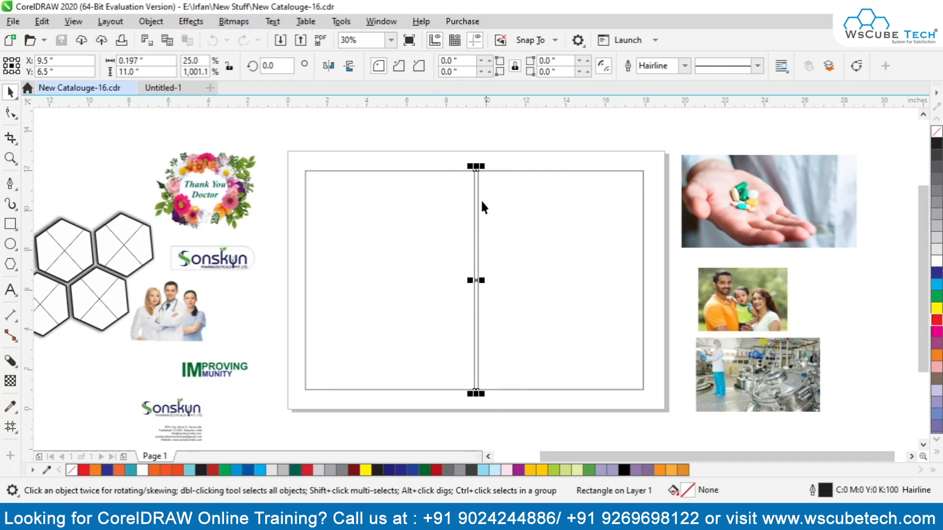
double_click(148, 60)
text(0.5)
key(Return)
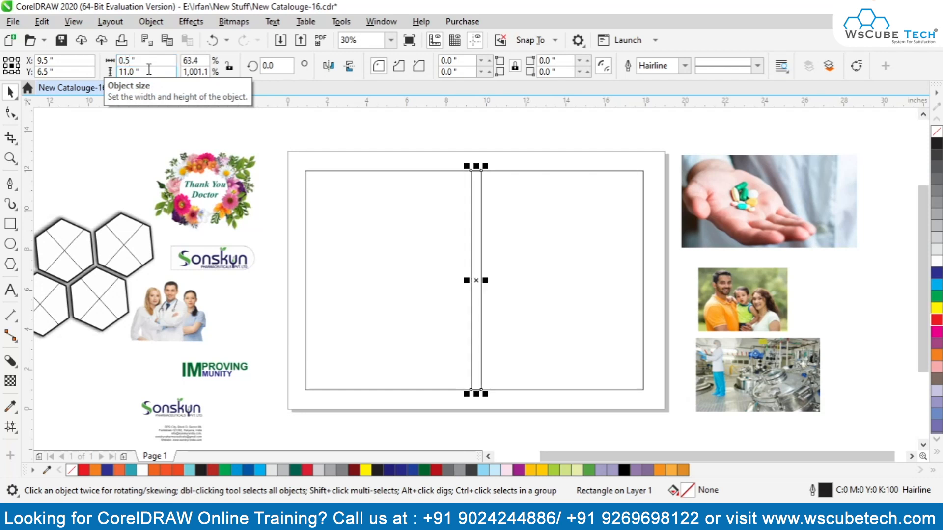
- Centre the spine rectangle horizontally on the large 17 × 11 in rectangle
shift+click(440, 261)
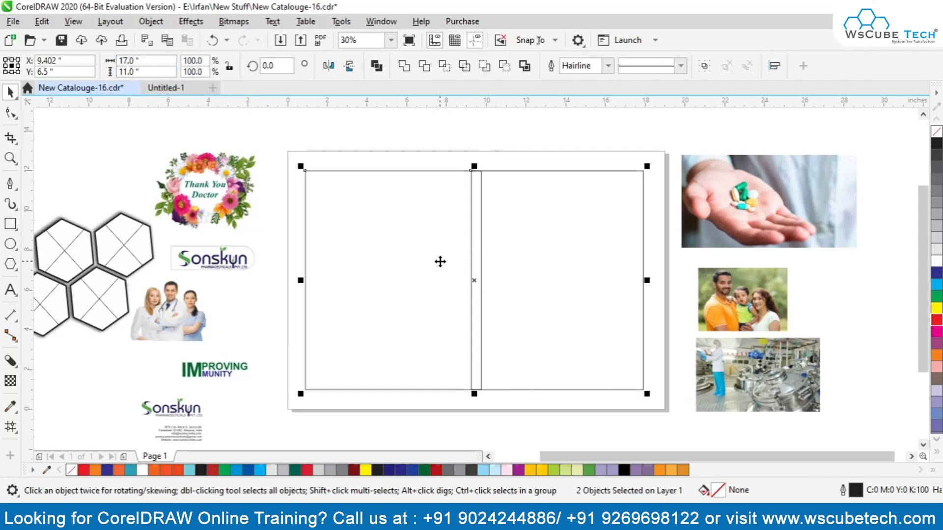
key(c)
click(440, 153)
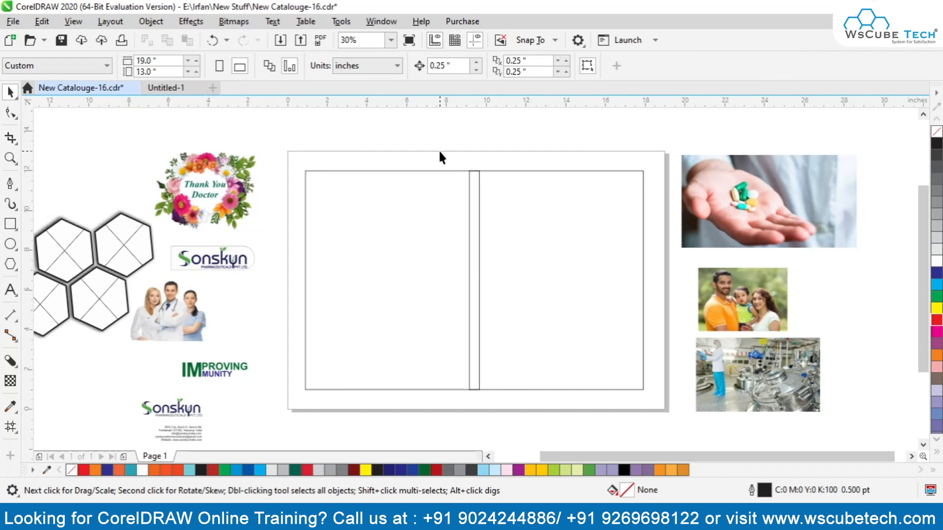
click(470, 178)
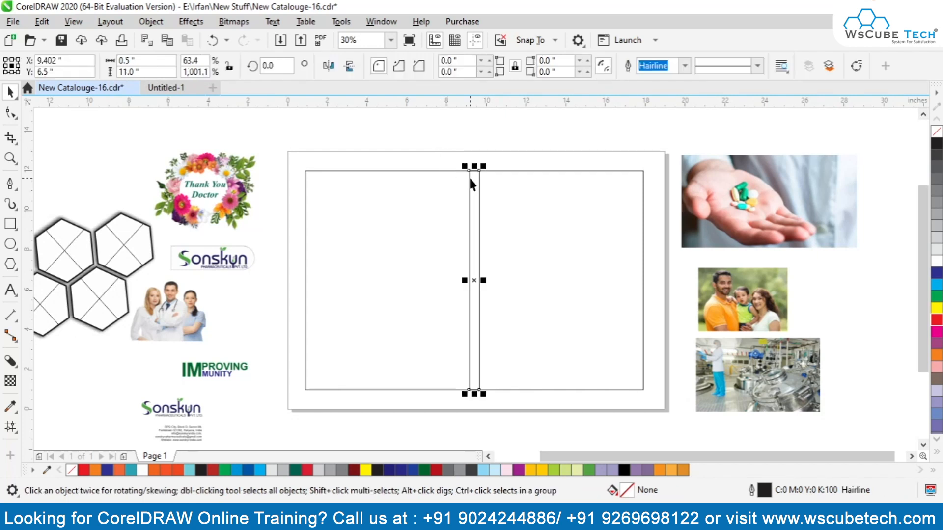
shift+click(443, 179)
click(441, 158)
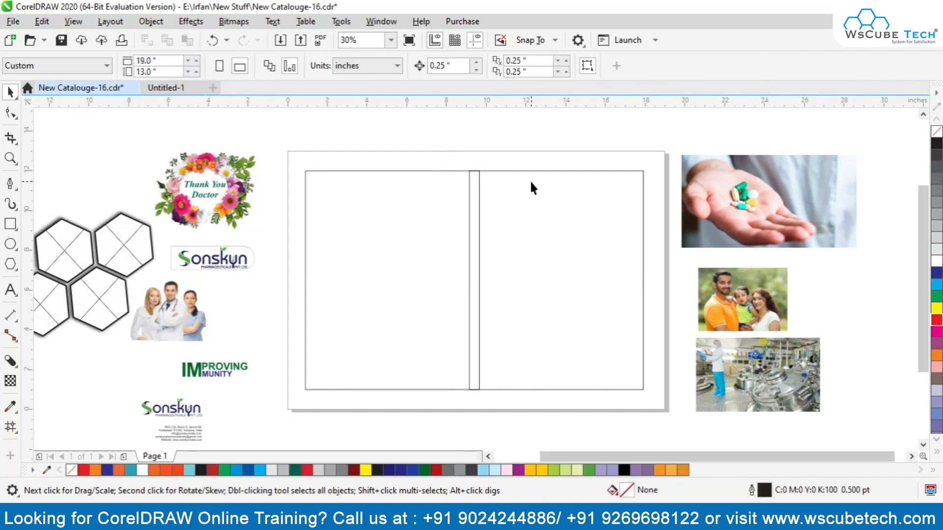
- Turn on object snapping and draw an 8.25 × 11 in rectangle on each side of the spine
click(11, 224)
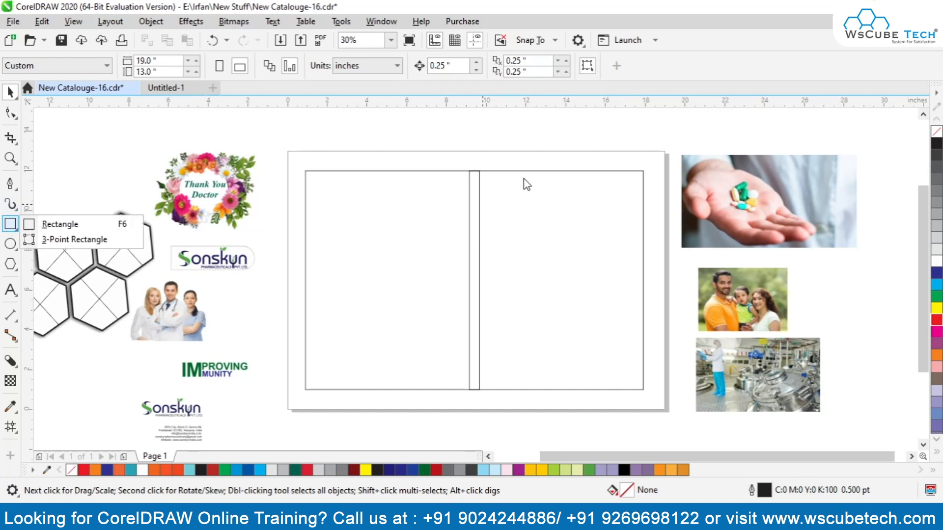
click(24, 226)
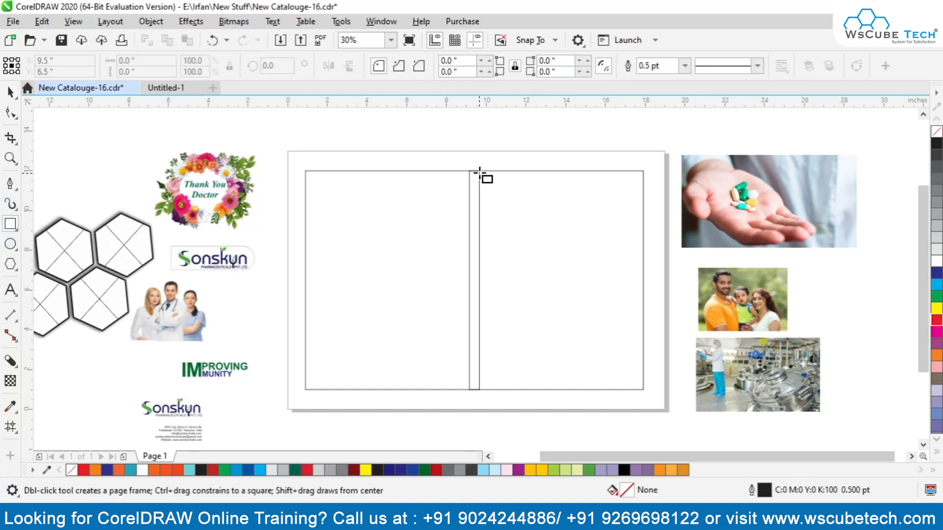
click(73, 22)
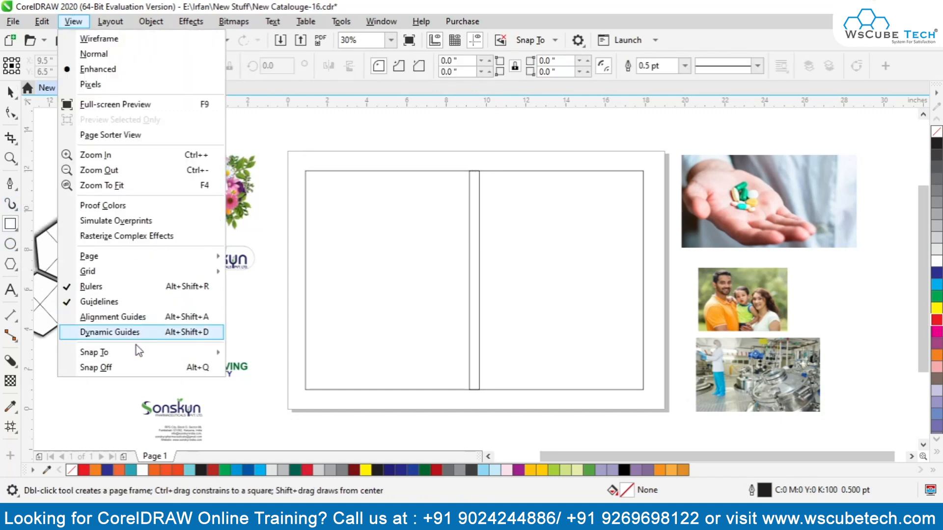
mouse_move(152, 351)
click(264, 415)
drag(480, 171, 643, 390)
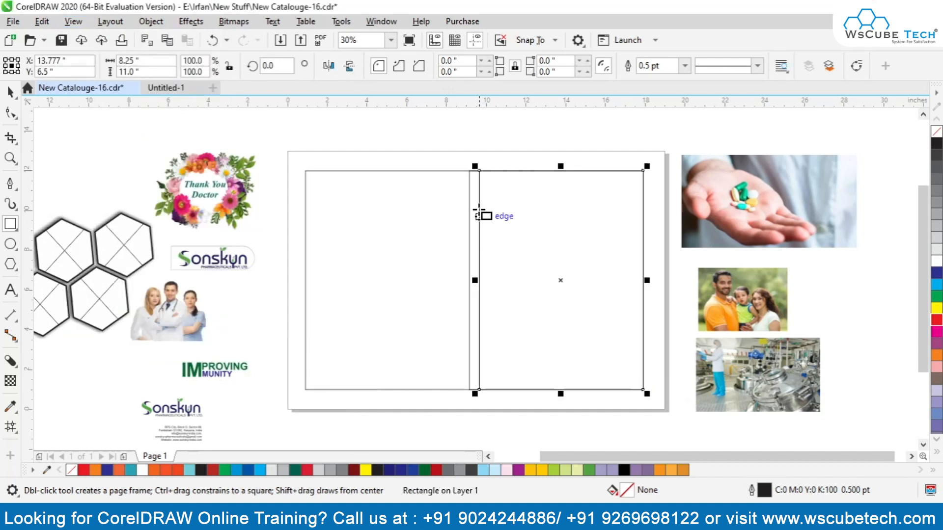
drag(470, 171, 305, 390)
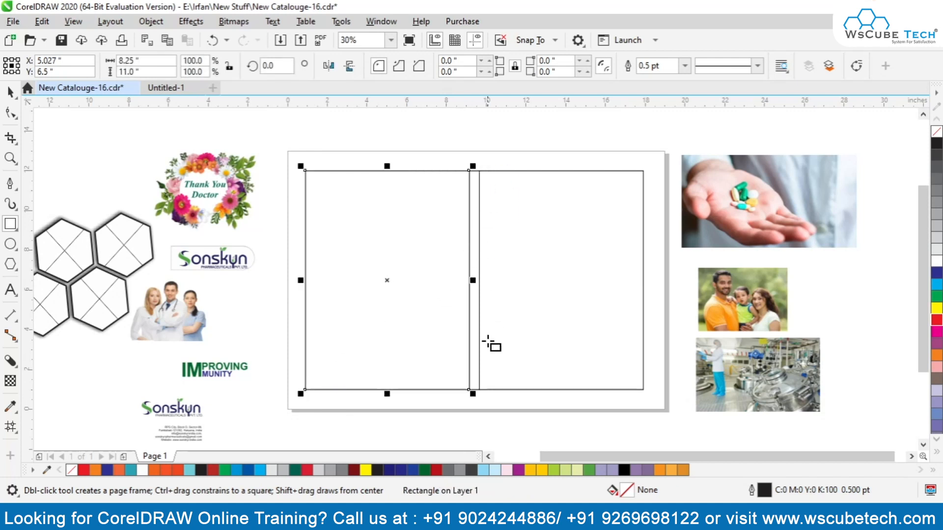
click(11, 91)
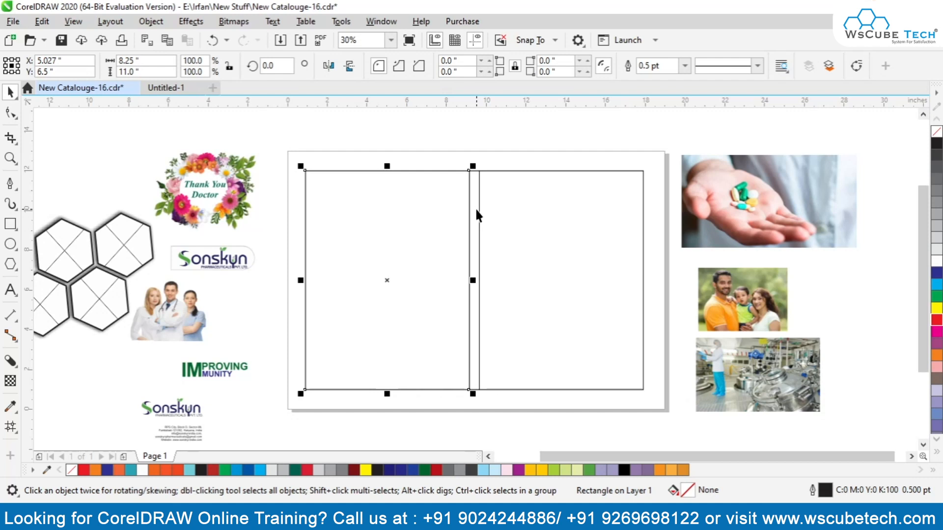
click(477, 210)
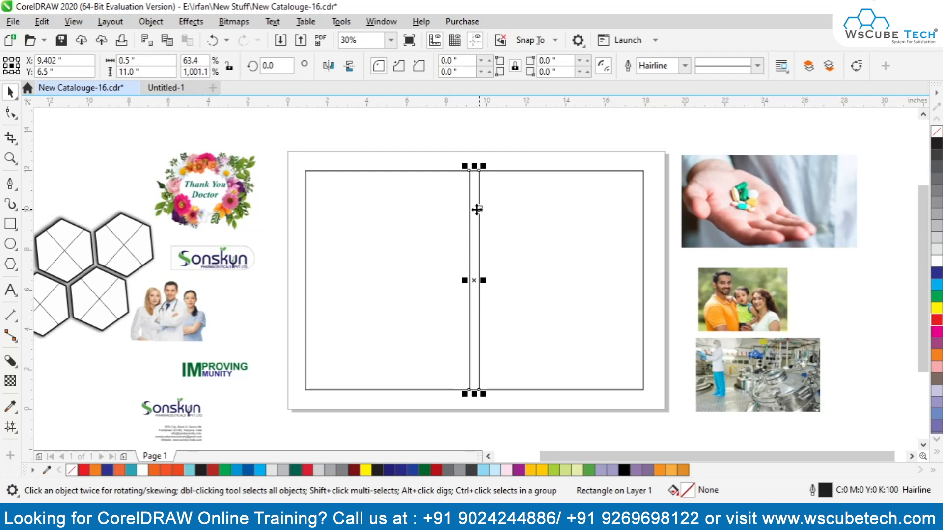
click(399, 202)
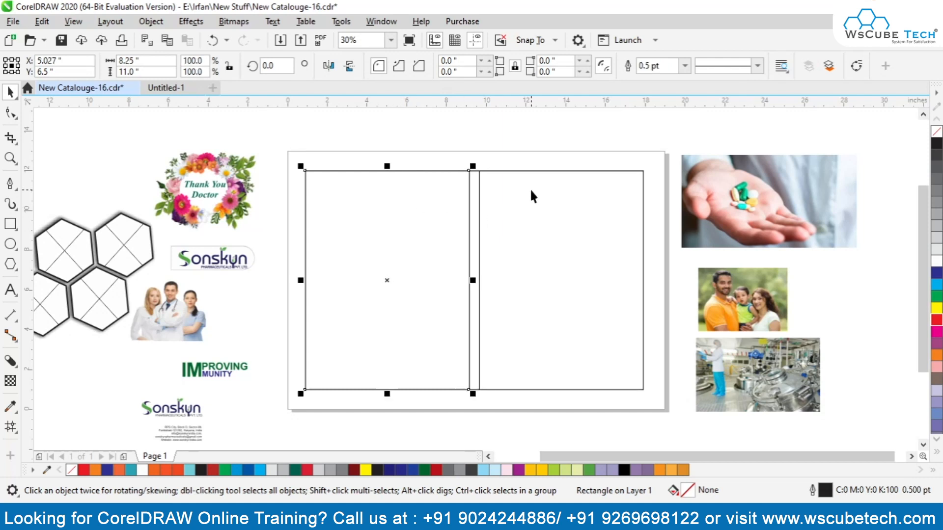
shift+click(531, 191)
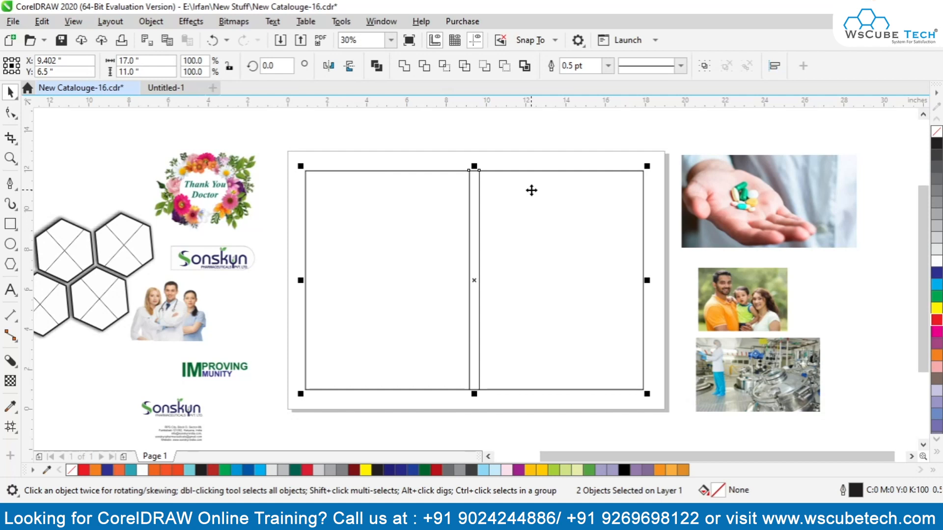
click(511, 162)
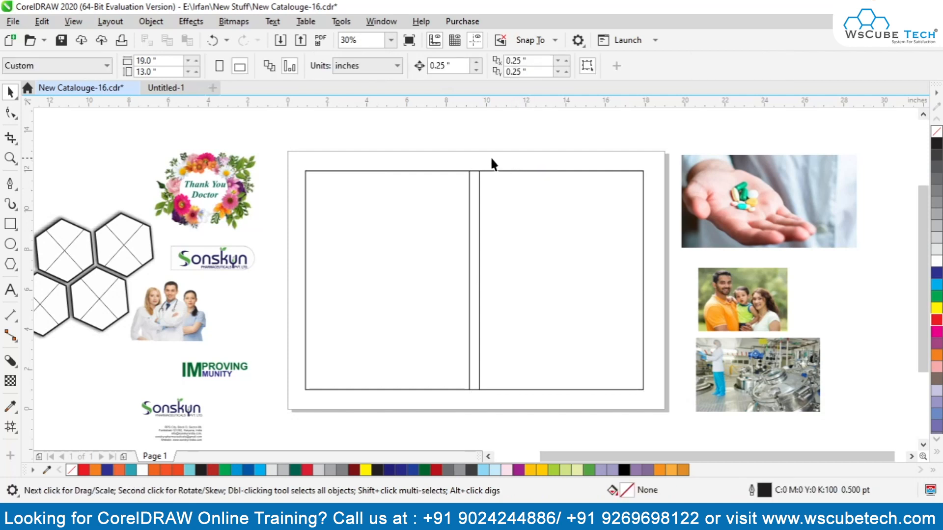
- Move the left panel, spine and right panel down together, and remove the large outer rectangle behind them
click(441, 252)
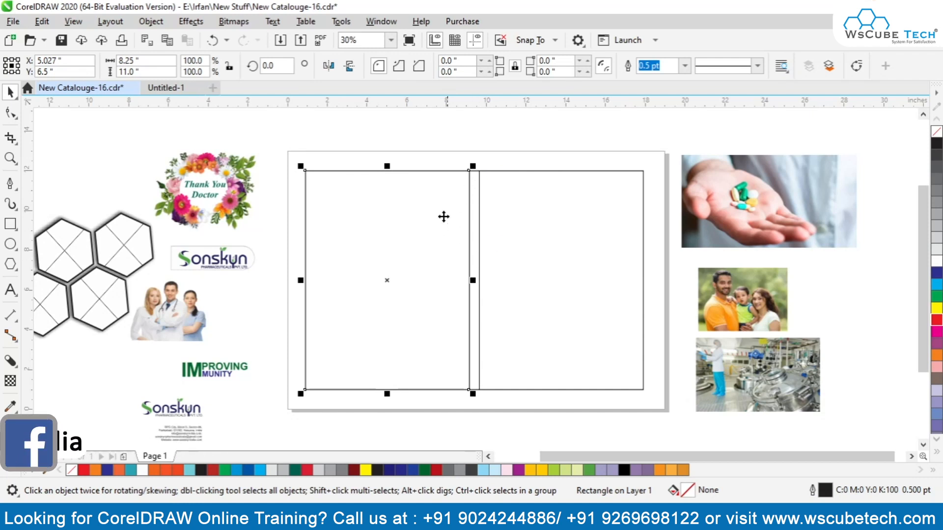
shift+click(475, 204)
shift+click(495, 212)
drag(419, 200, 427, 301)
click(456, 314)
click(477, 317)
click(481, 310)
click(497, 293)
- Undo the spine's separate move and move the spine and both side panels together back up onto the page
drag(482, 288, 471, 210)
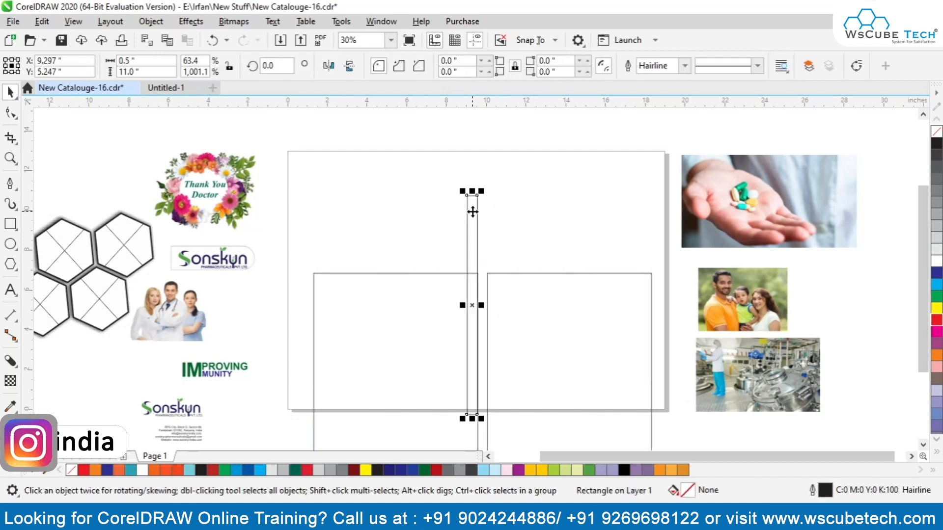
key(ctrl+z)
shift+click(435, 310)
shift+click(560, 306)
drag(408, 320, 409, 221)
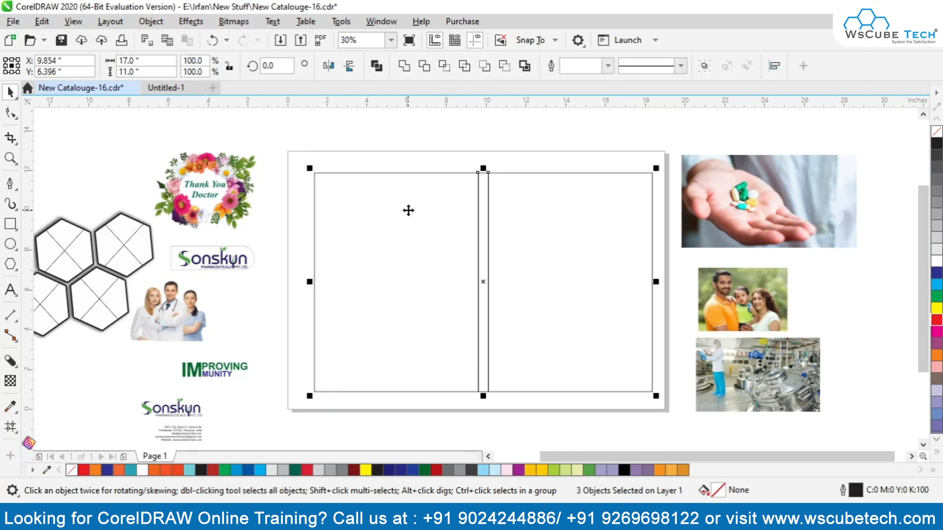
click(451, 207)
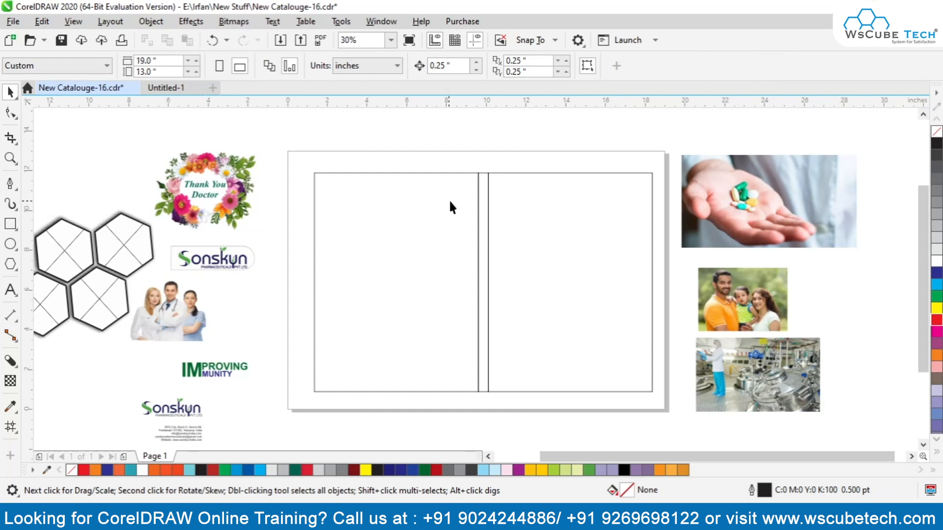
- Centre the spine and both side panels on the page as one temporary group, leaving them ungrouped
drag(305, 160, 673, 399)
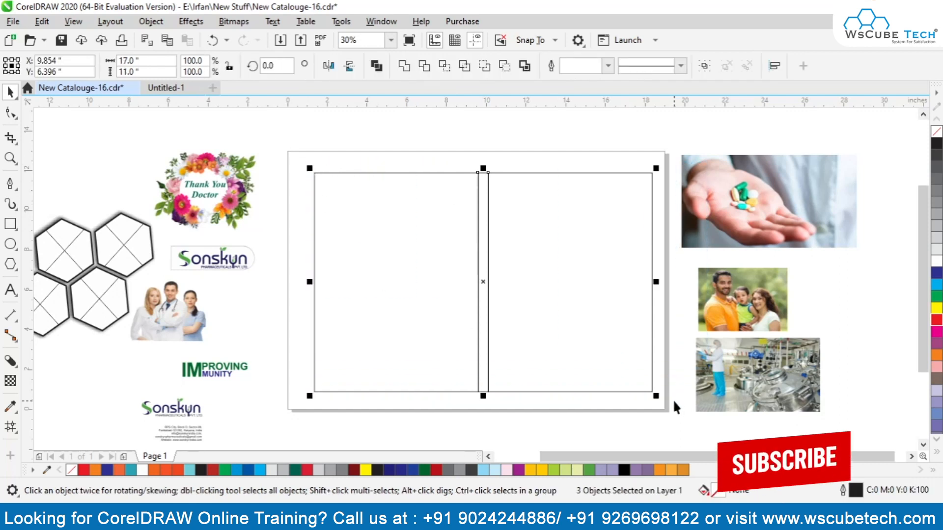
key(ctrl+g)
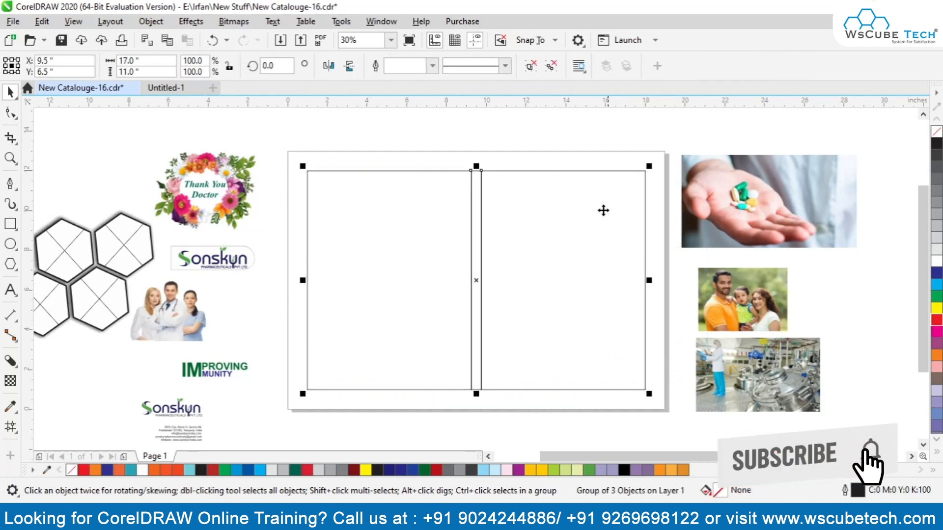
click(551, 66)
- Test that the panels are separate objects by deleting the left and right ones and undoing each deletion
click(466, 188)
click(470, 186)
scroll(474, 166, up, 3)
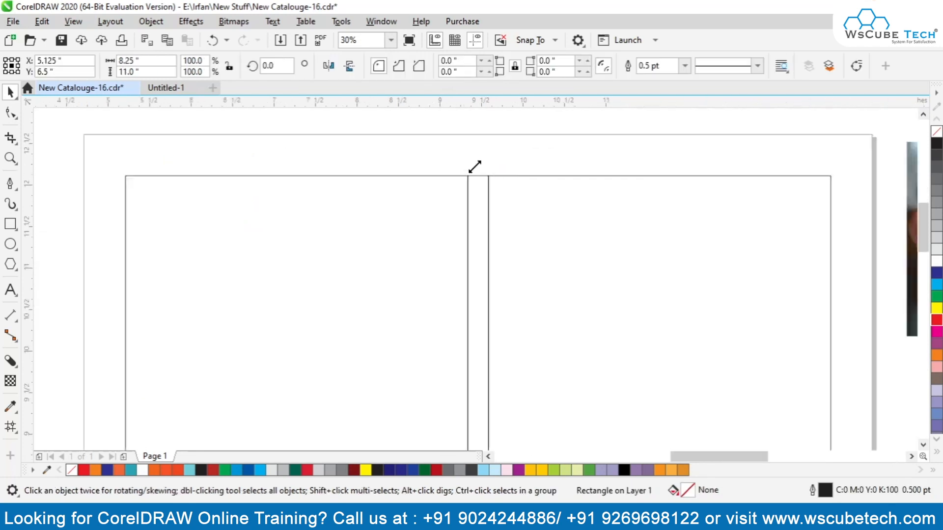
scroll(474, 166, down, 4)
key(Delete)
key(ctrl+z)
click(514, 203)
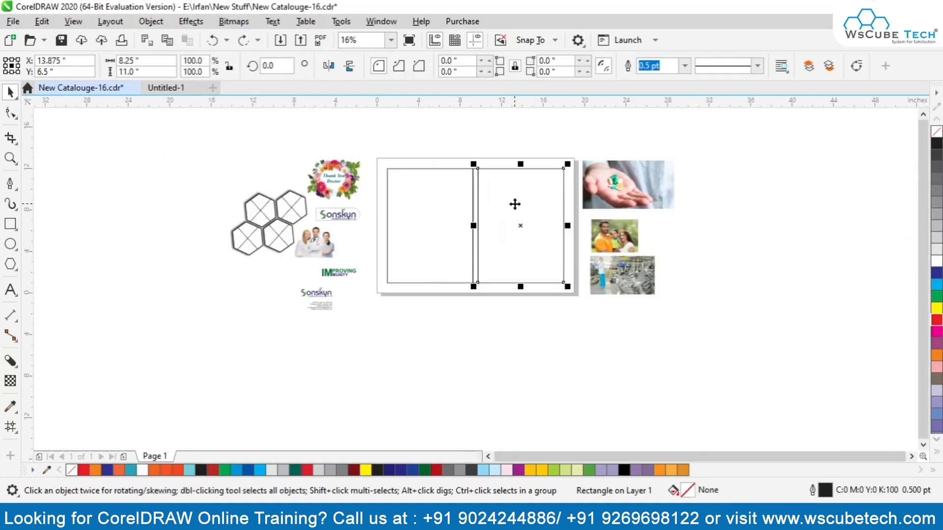
key(Delete)
key(ctrl+z)
key(Delete)
key(ctrl+z)
drag(461, 158, 491, 289)
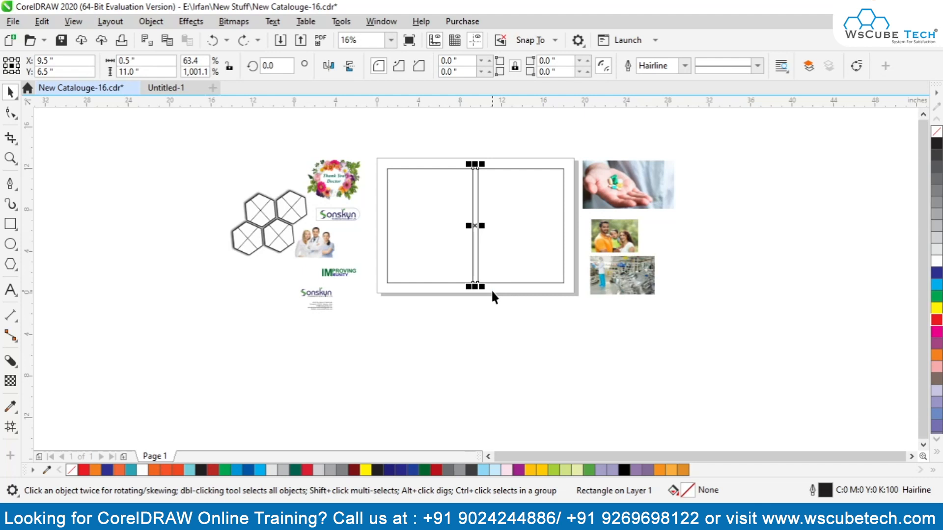
click(513, 320)
key(z)
drag(386, 164, 569, 300)
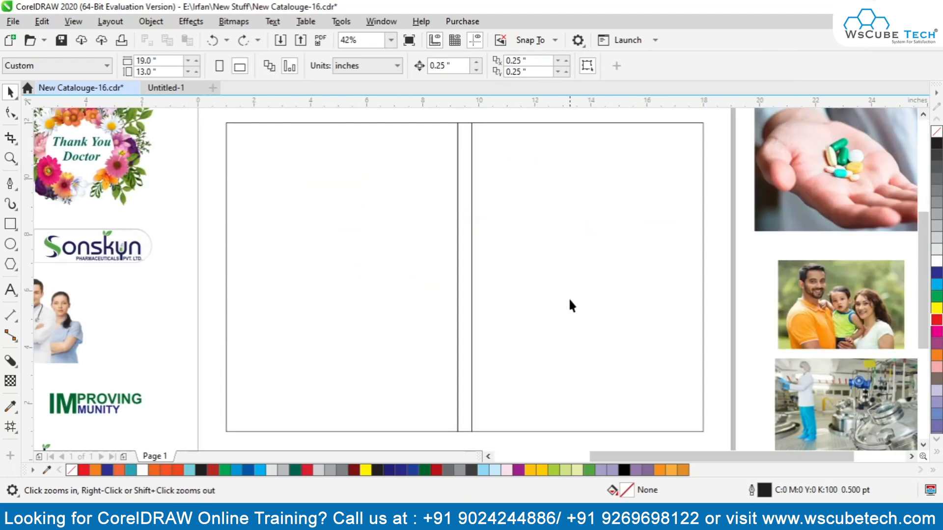
key(space)
click(379, 269)
shift+click(464, 206)
shift+click(467, 130)
drag(464, 120, 470, 398)
- Draw a rectangle about 3.36 in wide near the bottom of the left panel and set its height to 1.25 in
key(z)
drag(197, 351, 686, 435)
drag(71, 251, 847, 325)
key(Delete)
click(11, 227)
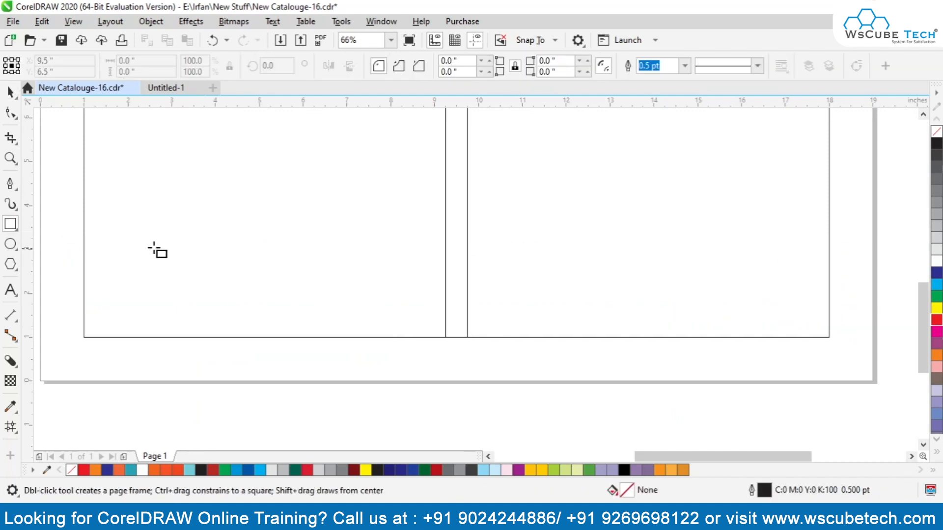
drag(132, 239, 280, 285)
click(10, 91)
double_click(143, 71)
text(1.25)
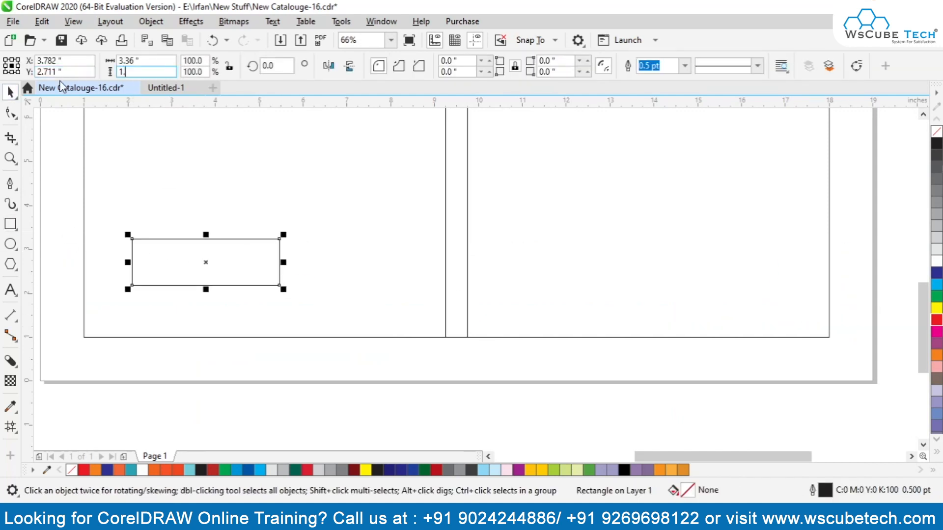
key(Return)
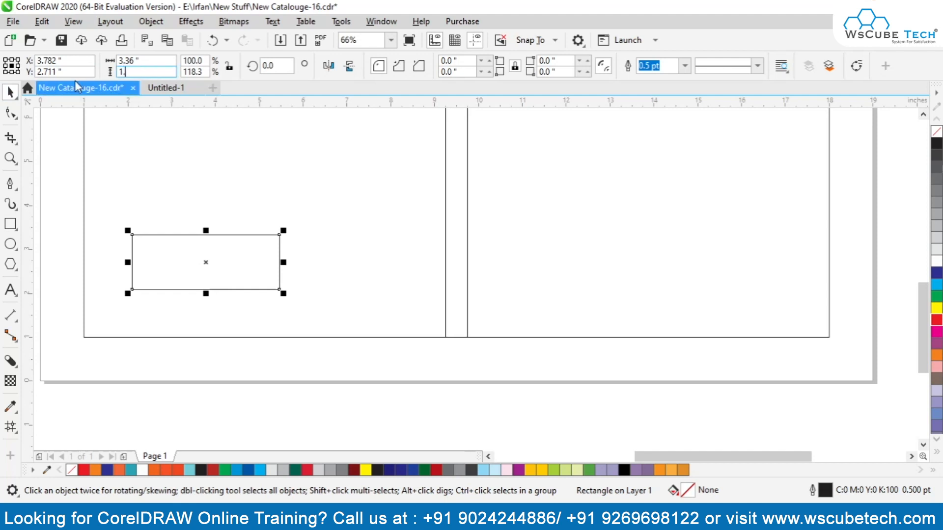
- Align the new rectangle with the left panel's left edge and make it a 17 × 1.5 in band across the whole cover
shift+click(161, 179)
key(l)
click(158, 253)
drag(235, 262, 828, 239)
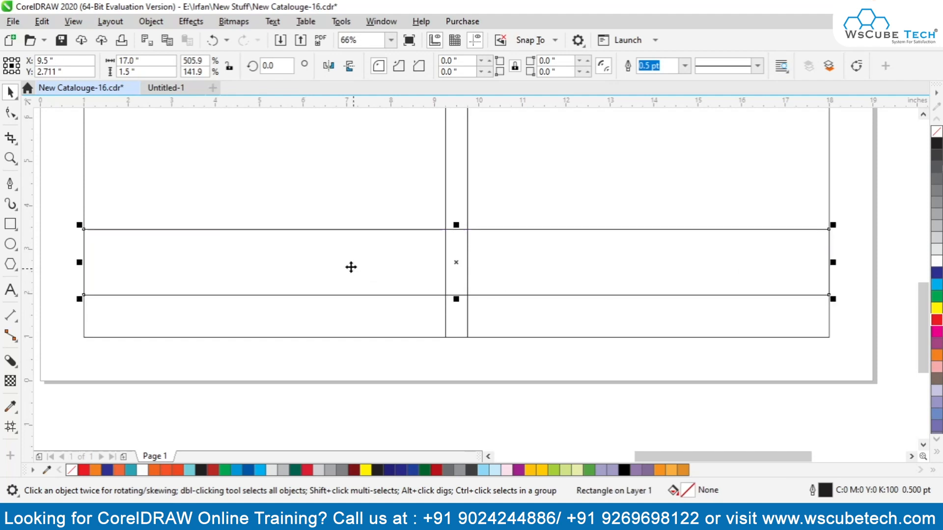
- Move the band straight down to about Y 2.269 in and fill it with white
drag(348, 267, 348, 286)
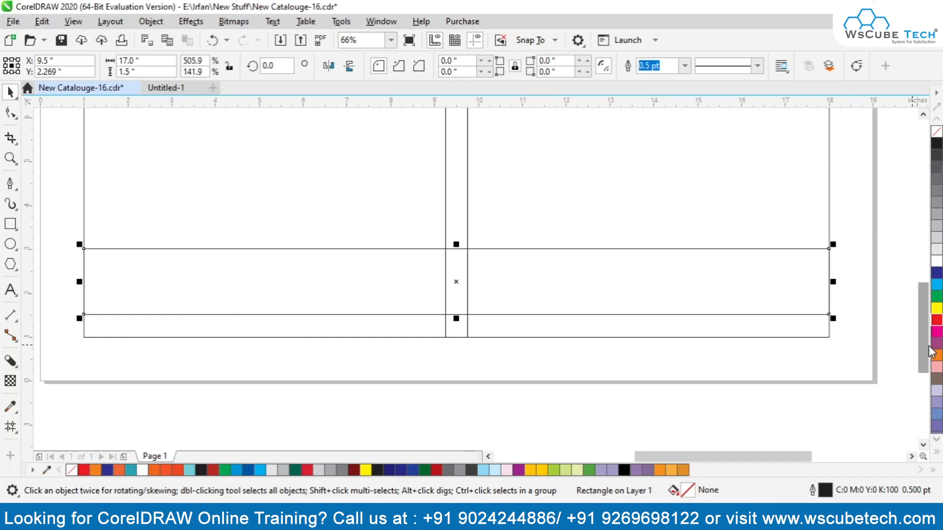
click(936, 451)
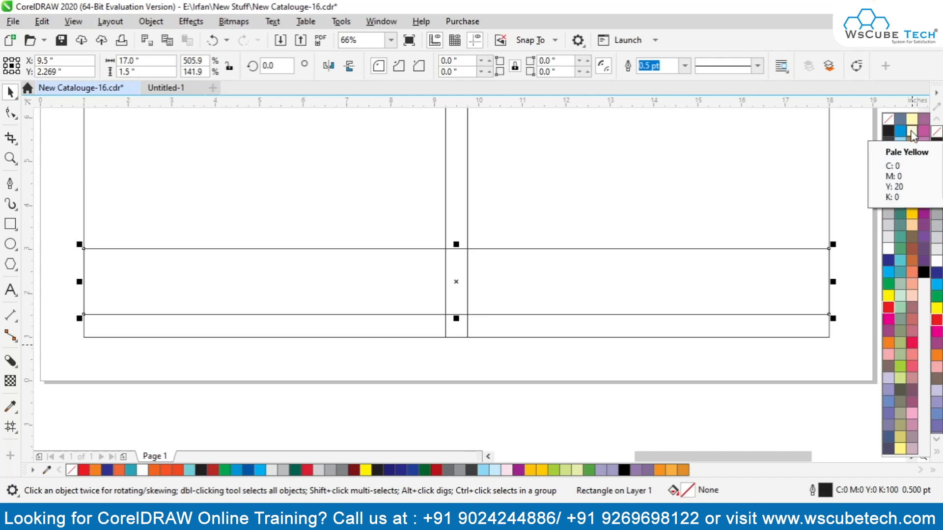
click(888, 247)
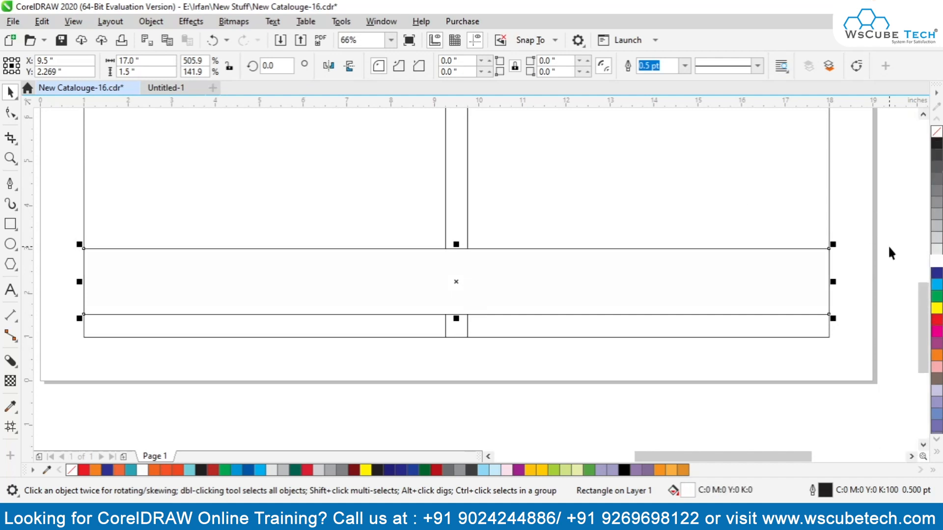
drag(456, 318, 455, 237)
key(Up)
key(Down)
key(Down)
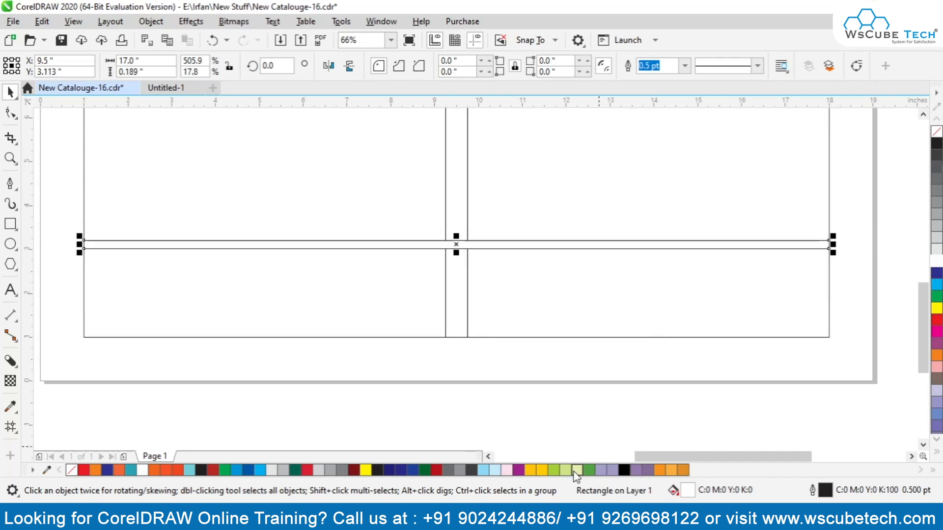
click(682, 470)
click(431, 265)
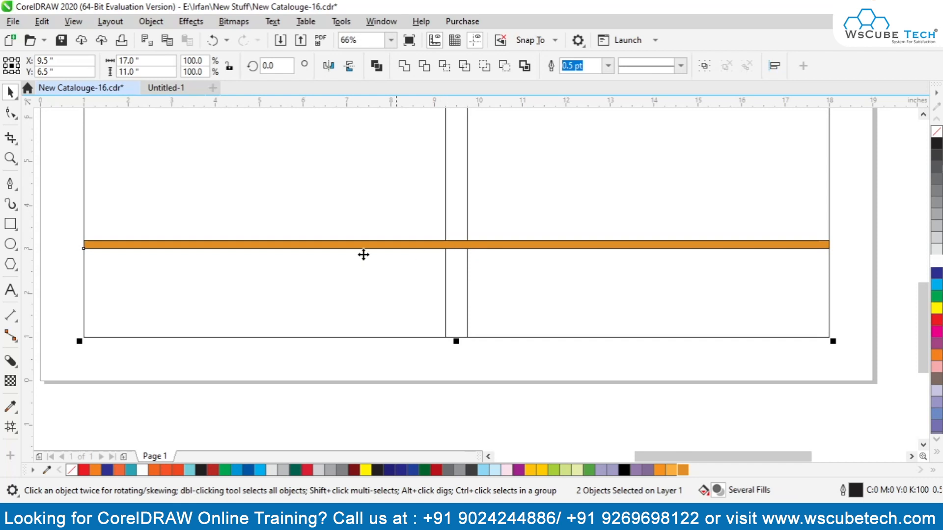
drag(63, 250, 842, 348)
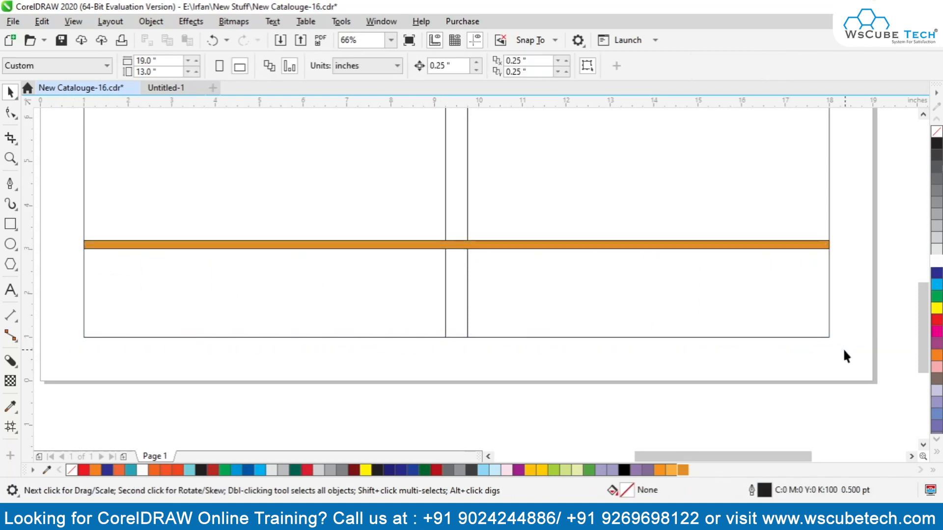
key(ctrl+z)
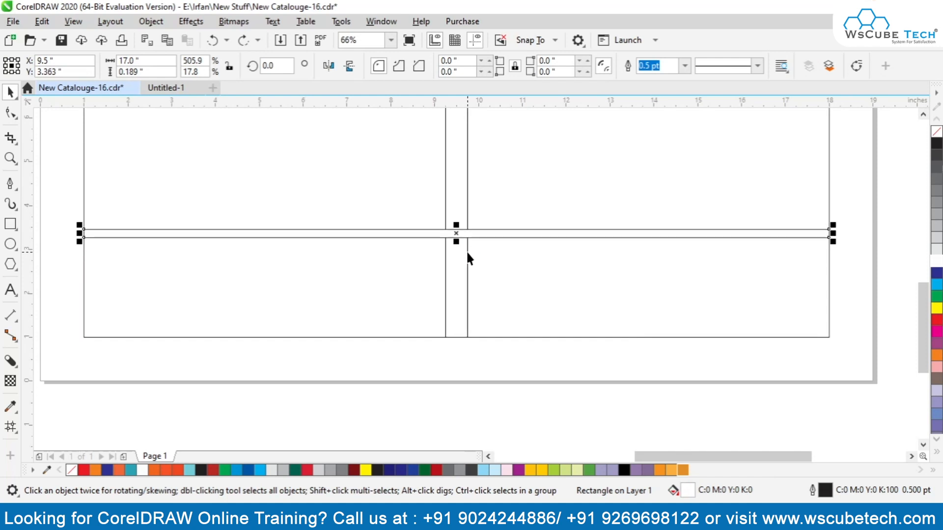
key(ctrl+z)
- Copy the white band as a strip about 0.141 in tall along its top edge, fill it orange C0 M50 Y100 K0 and remove its outline
click(242, 370)
click(301, 285)
drag(456, 318, 461, 245)
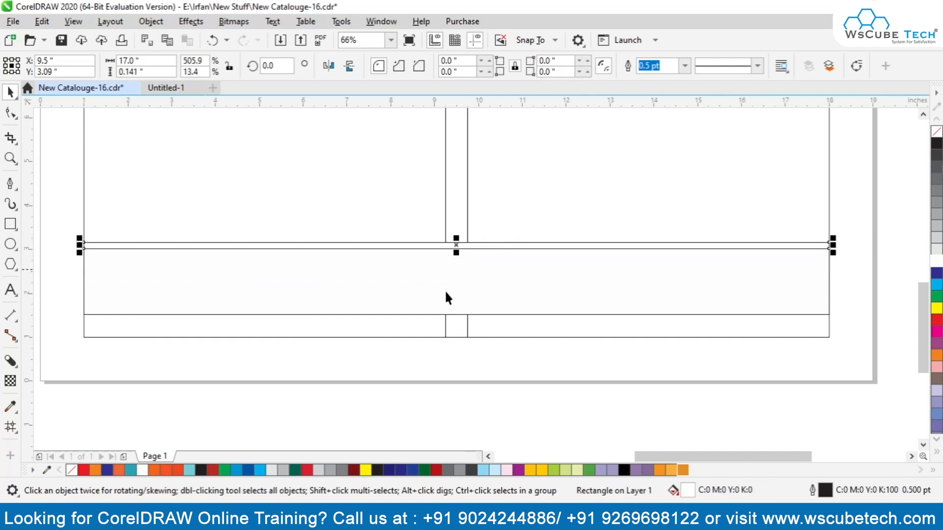
click(667, 471)
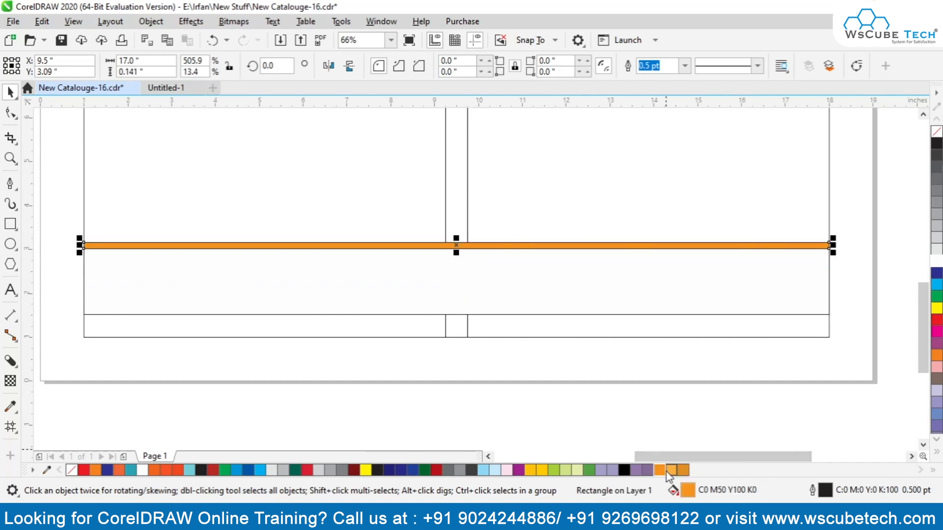
right_click(72, 470)
- Copy the orange strip down to the band's bottom edge and remove the white band's outline
click(259, 292)
drag(456, 245, 454, 314)
click(396, 245)
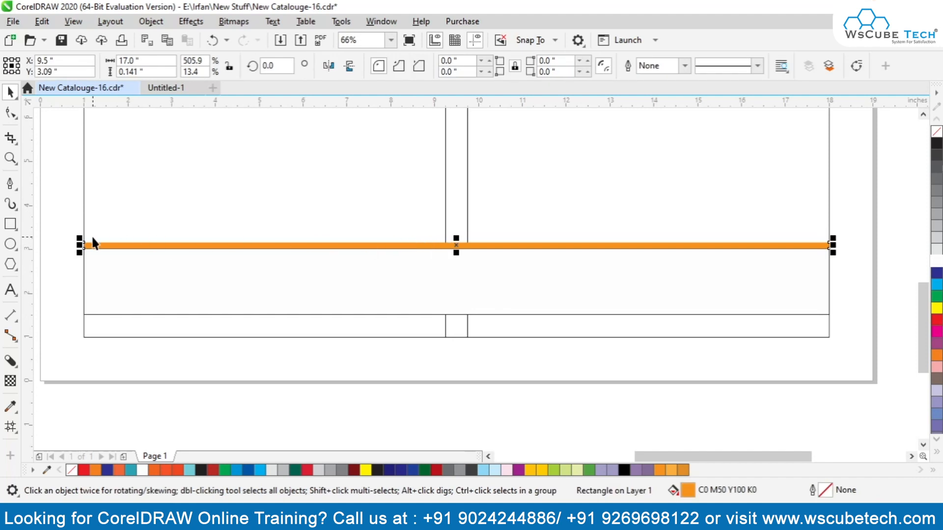
drag(93, 244, 43, 276)
scroll(102, 333, up, 4)
scroll(173, 316, down, 4)
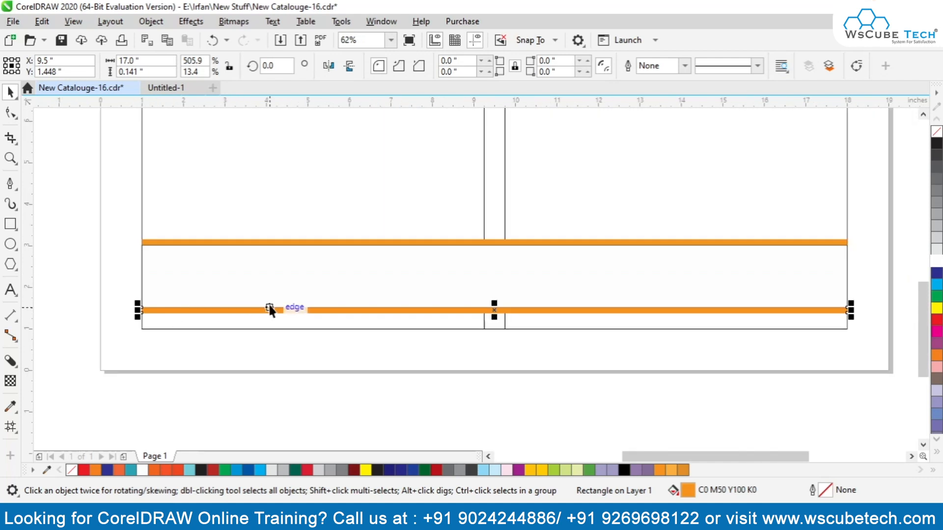
click(283, 291)
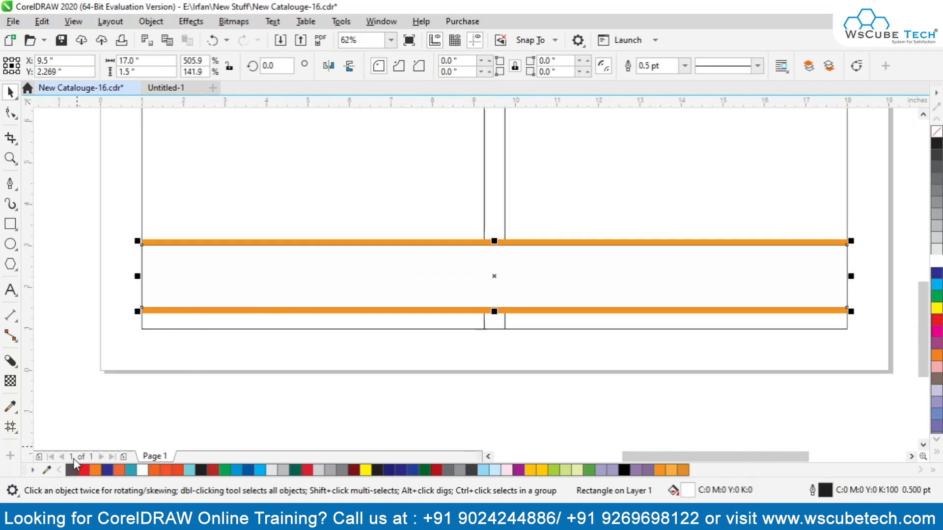
click(139, 367)
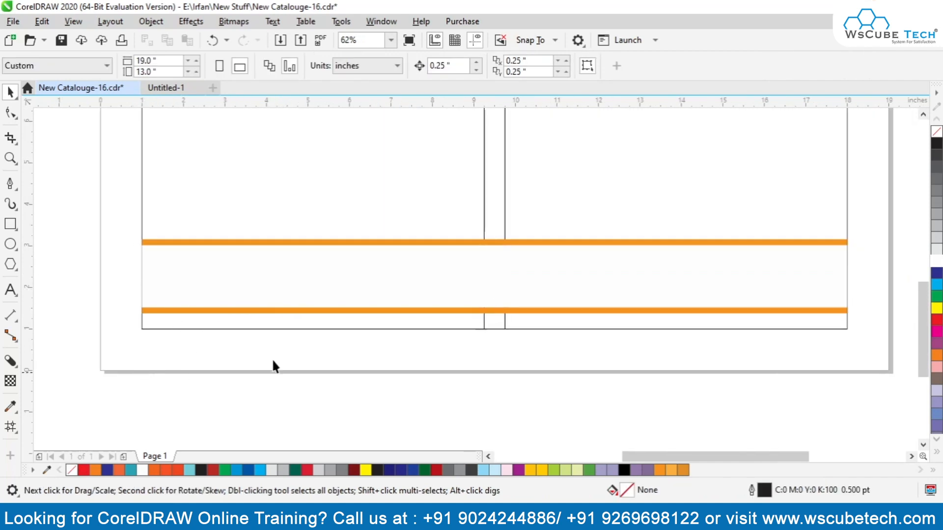
- Copy the upper orange strip as a thinner one about 0.058 in tall just above it and fill it yellow C0 M20 Y100 K0
click(469, 241)
scroll(471, 239, up, 2)
scroll(525, 250, up, 2)
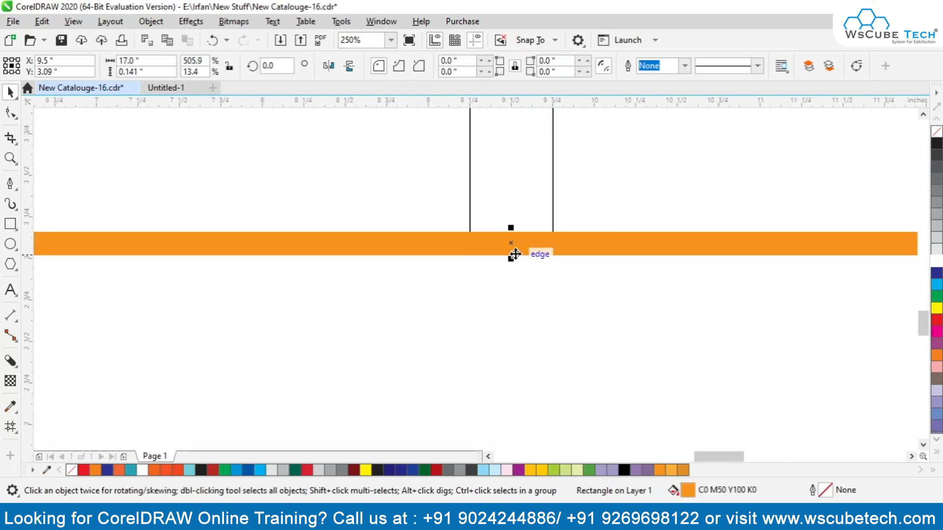
drag(511, 242, 510, 222)
right_click(511, 217)
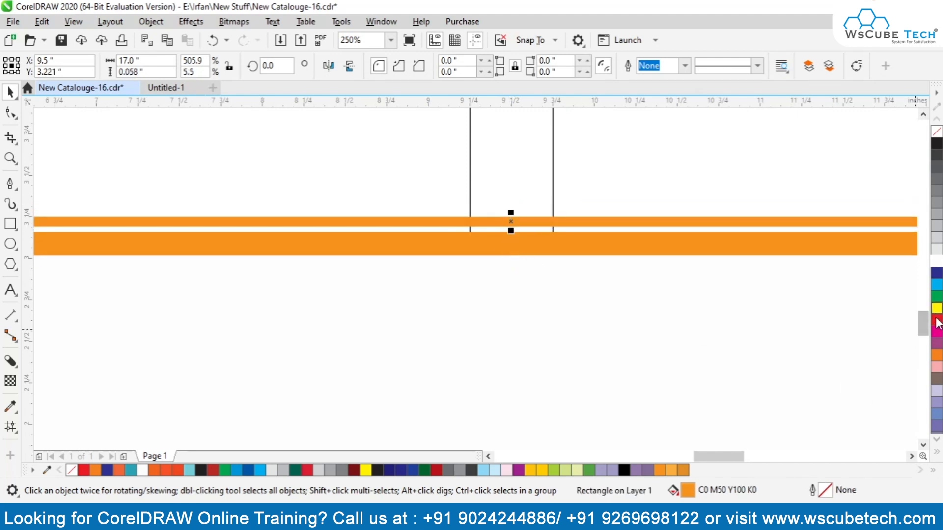
click(936, 451)
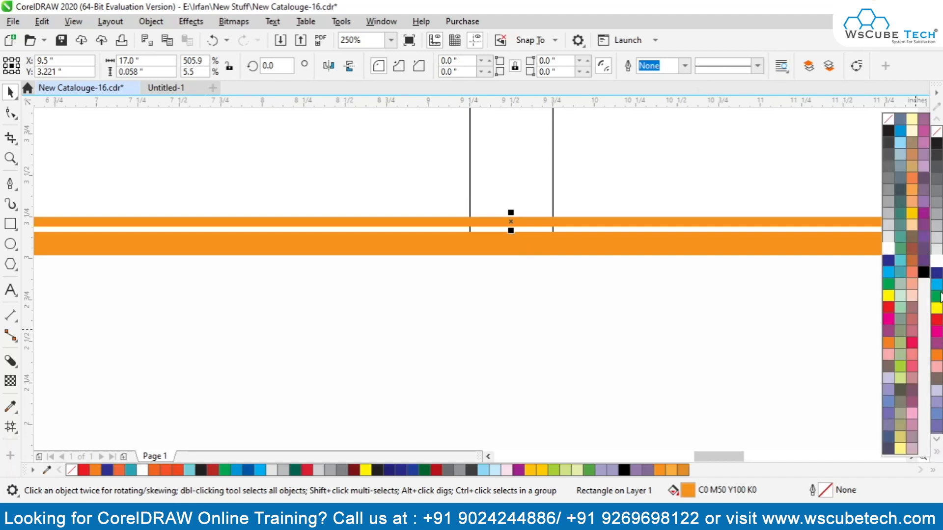
click(912, 214)
scroll(600, 315, down, 3)
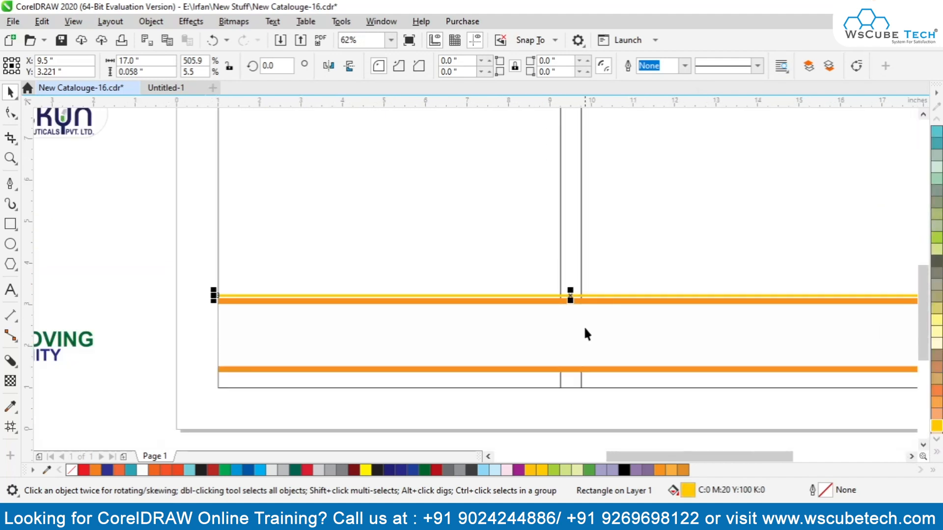
- Delete the orange strip at the band's bottom edge and give the white band a red outline
drag(584, 328, 508, 261)
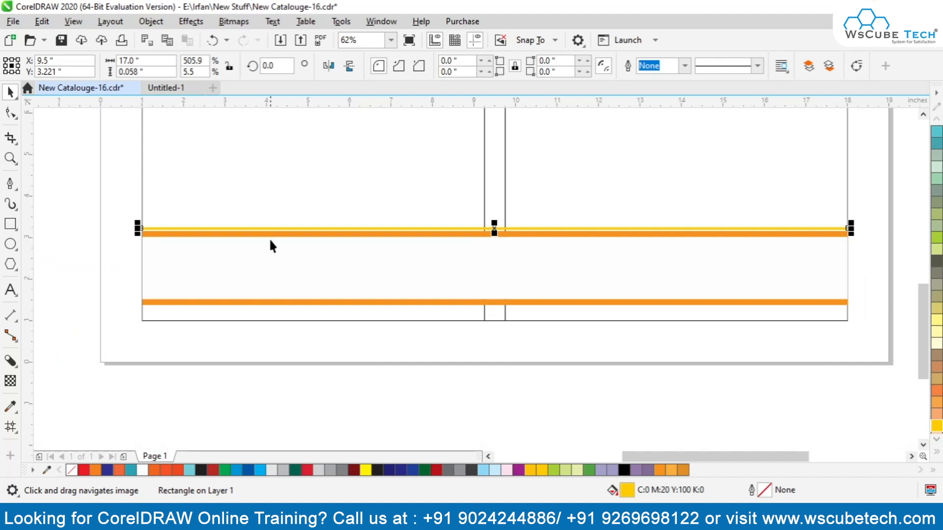
click(314, 302)
key(Delete)
click(265, 274)
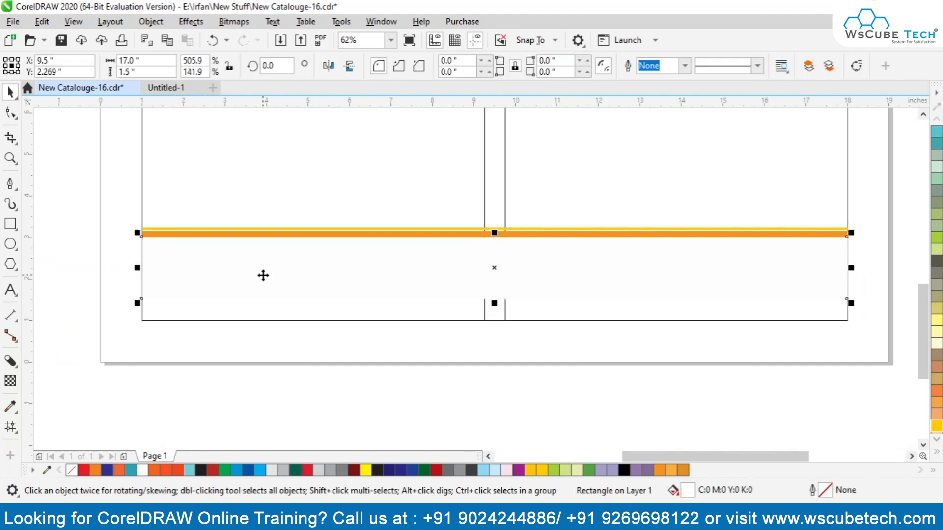
right_click(87, 470)
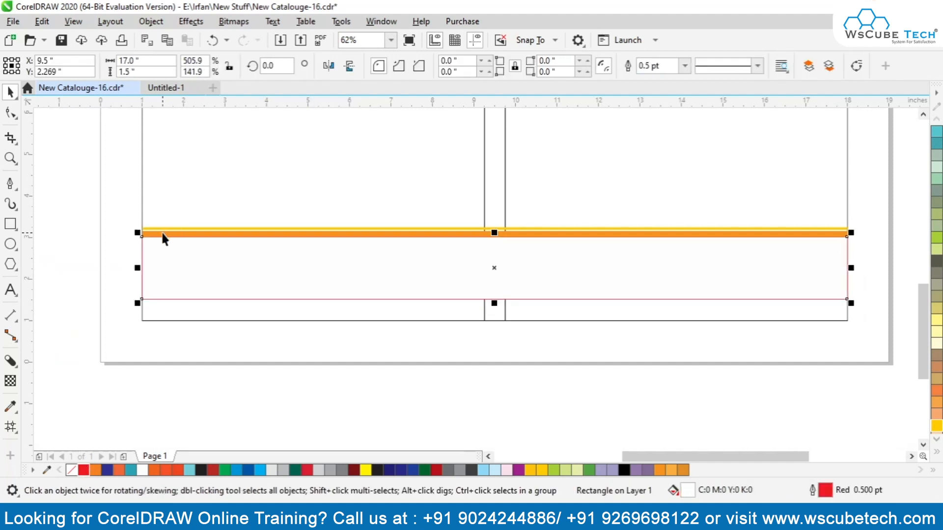
- Mirror a copy of the orange and yellow strips vertically and snap it to the white band's bottom edge
click(162, 234)
drag(112, 215, 758, 256)
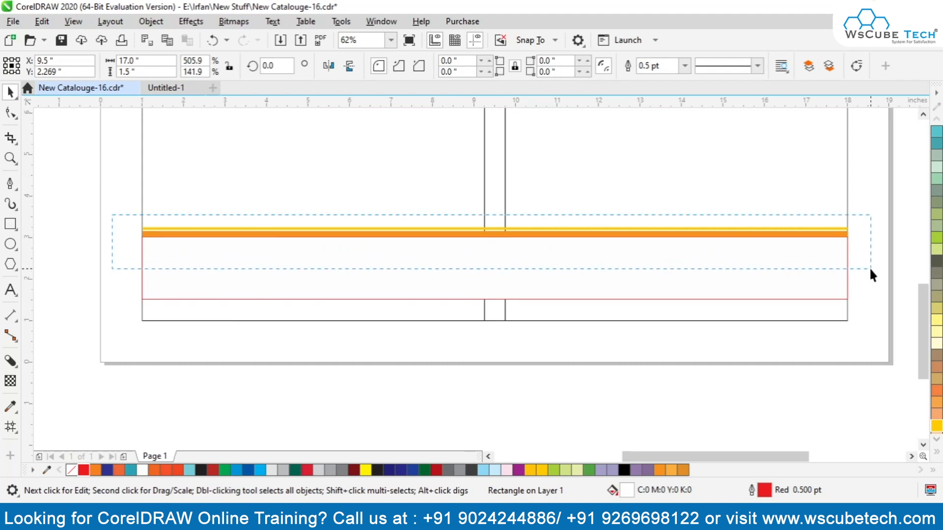
drag(870, 269, 870, 269)
click(350, 68)
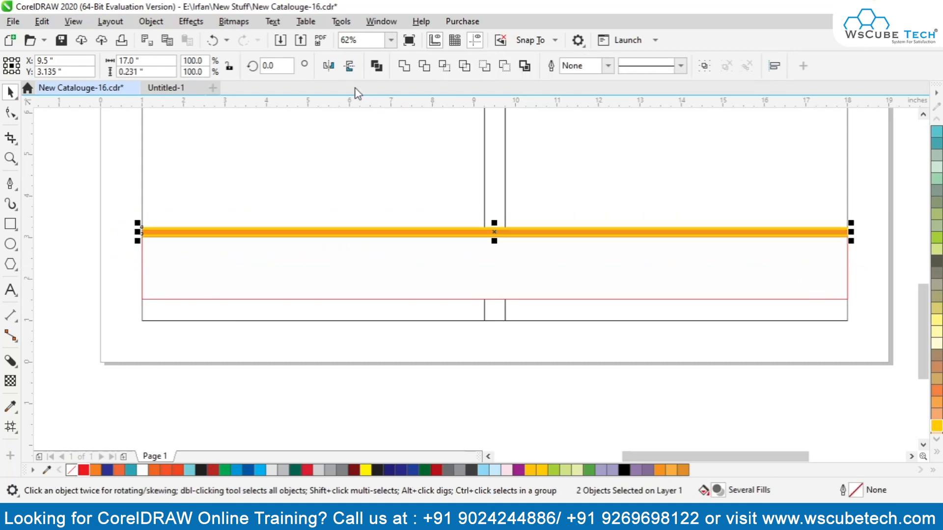
drag(286, 233, 265, 339)
scroll(134, 330, up, 5)
drag(82, 335, 98, 196)
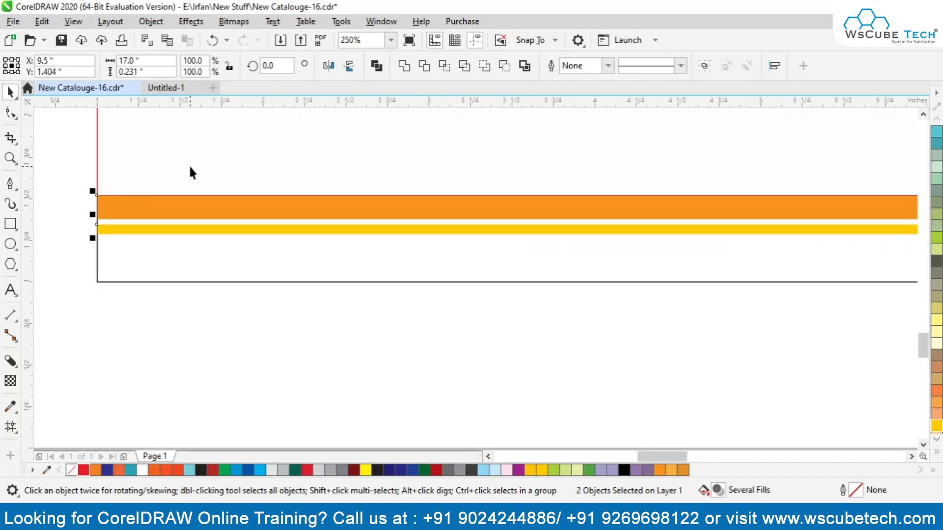
key(F4)
click(465, 361)
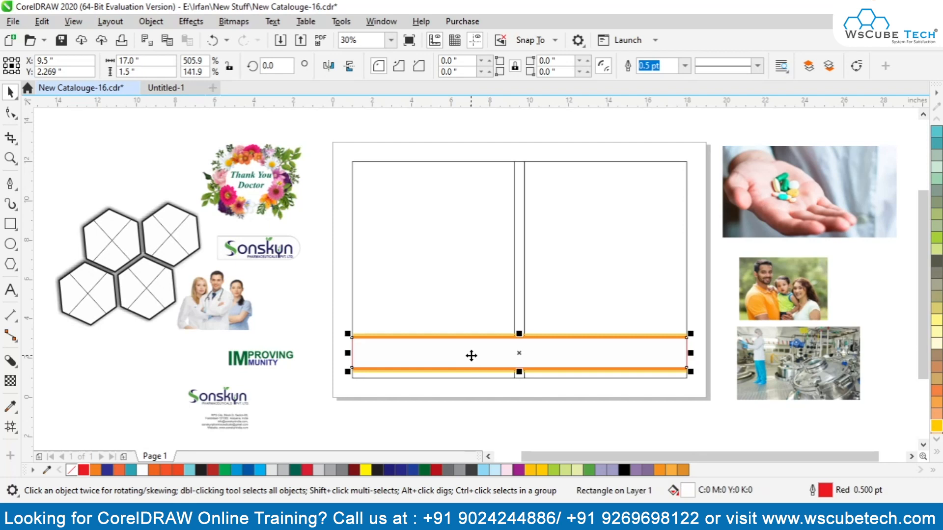
click(344, 412)
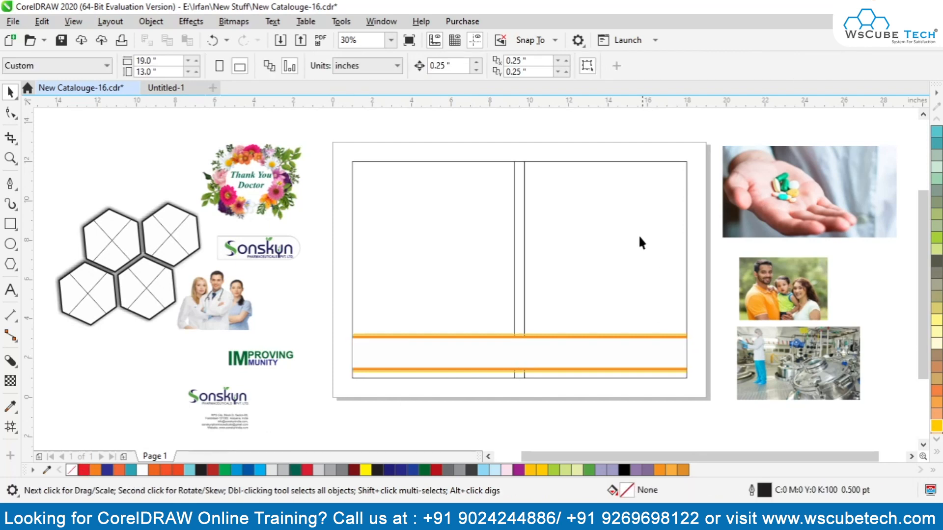
- Fill the right and left panels with dark green C100 M0 Y100 K50 and give the left panel a matching outline
click(609, 252)
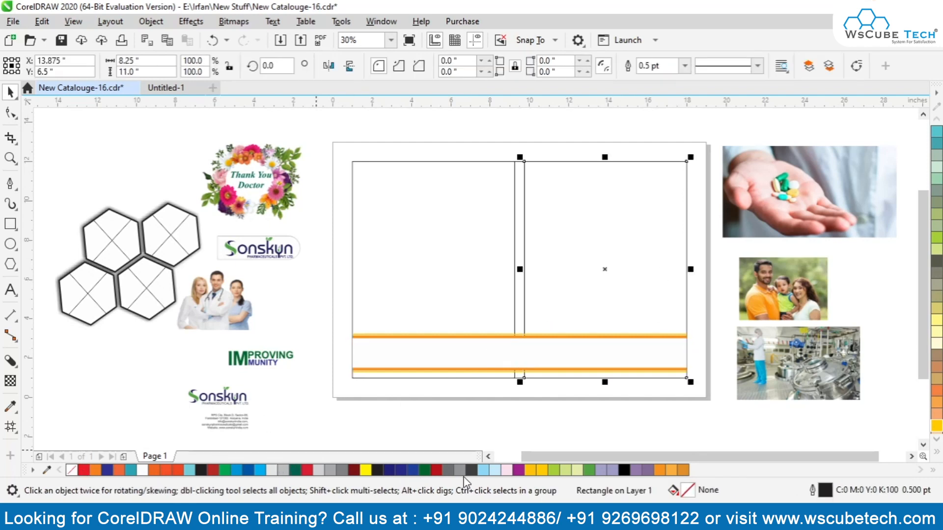
click(425, 470)
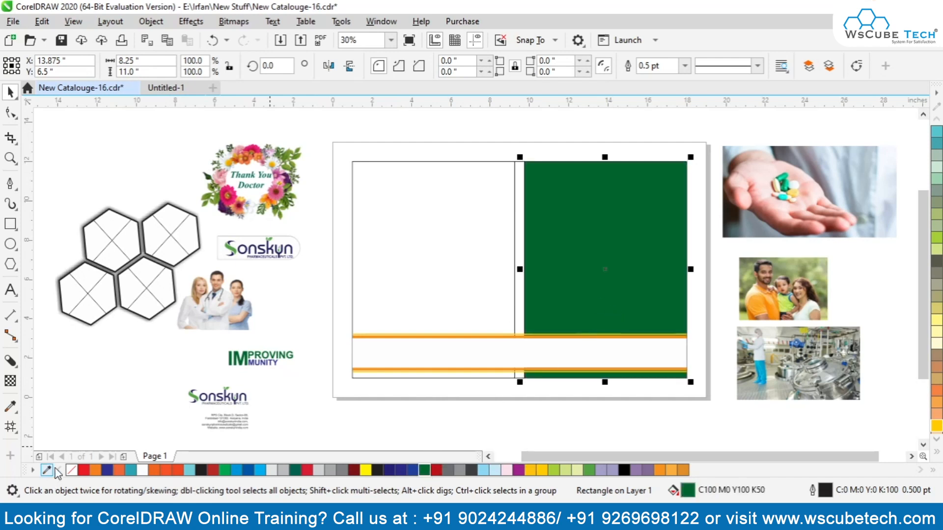
click(436, 269)
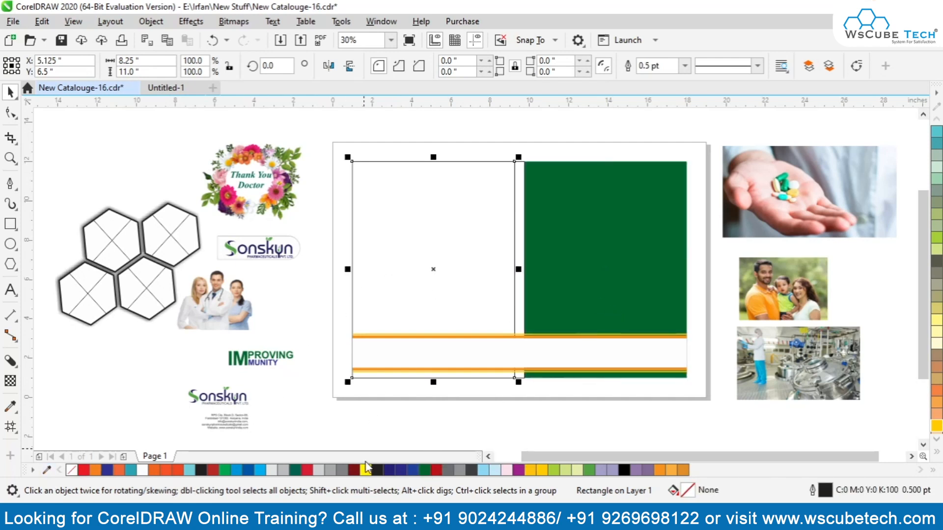
right_click(429, 470)
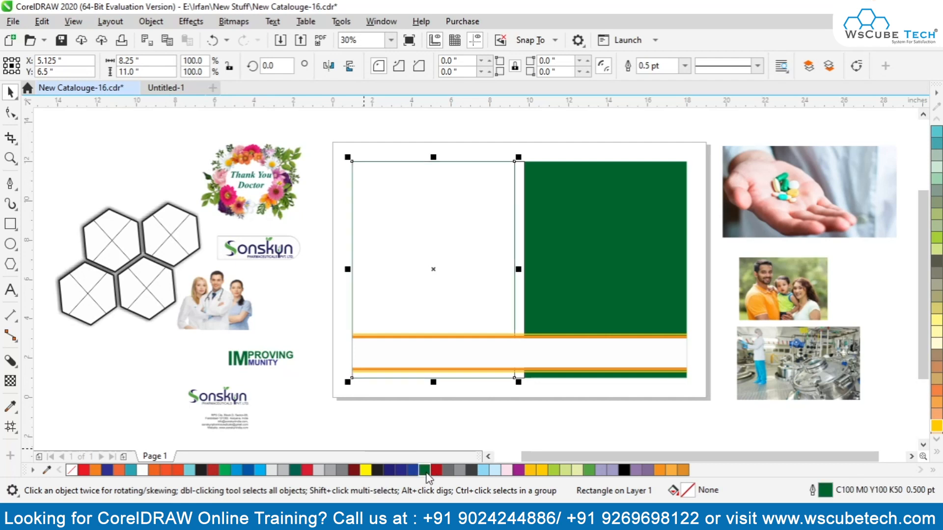
click(425, 470)
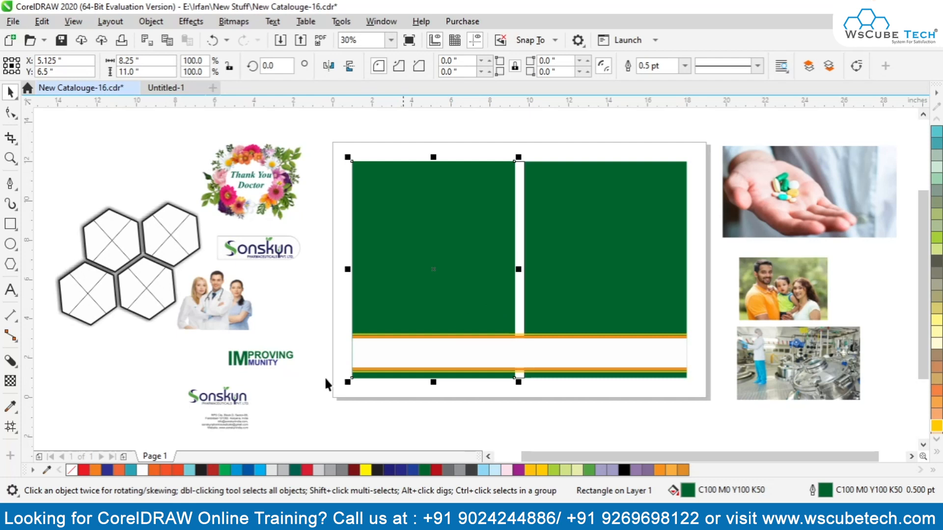
- Fill the spine with dark green C100 M0 Y100 K50, remove the panel outlines and check the seams
click(519, 313)
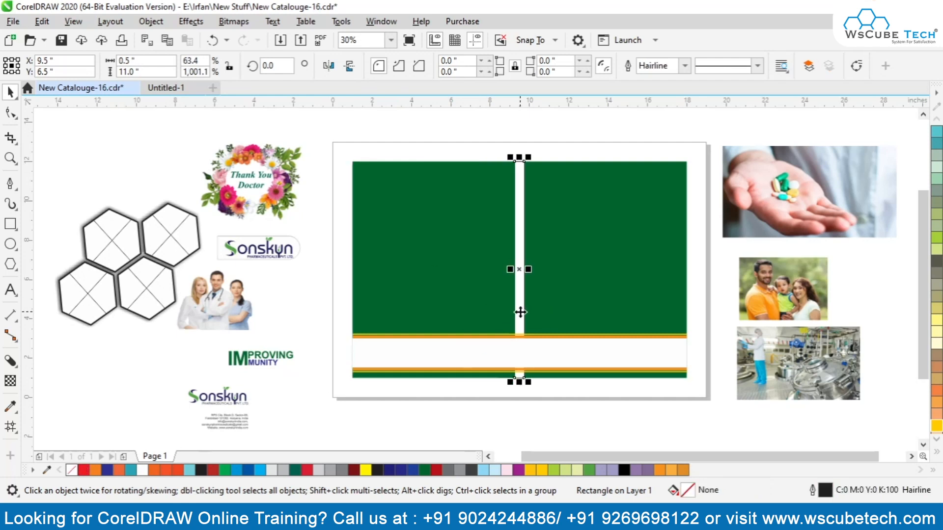
click(425, 466)
click(502, 412)
click(516, 270)
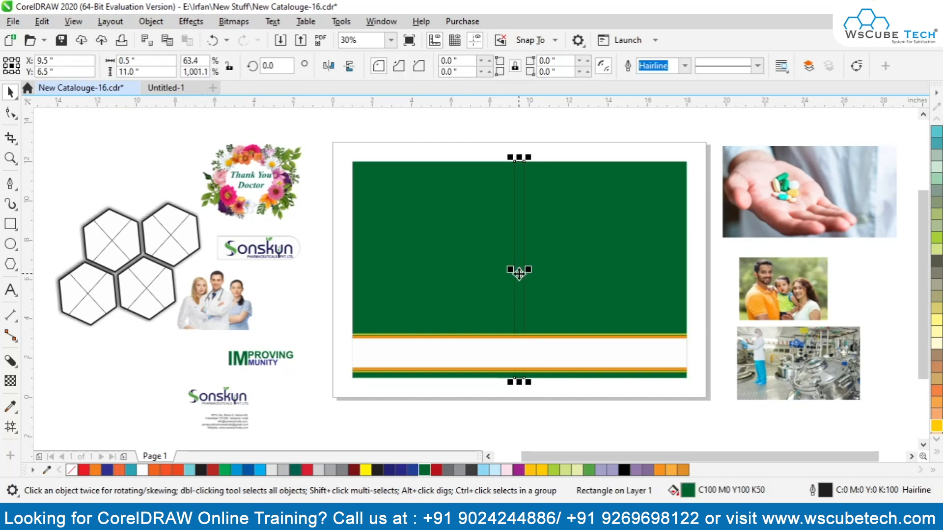
key(Escape)
key(z)
drag(346, 151, 693, 388)
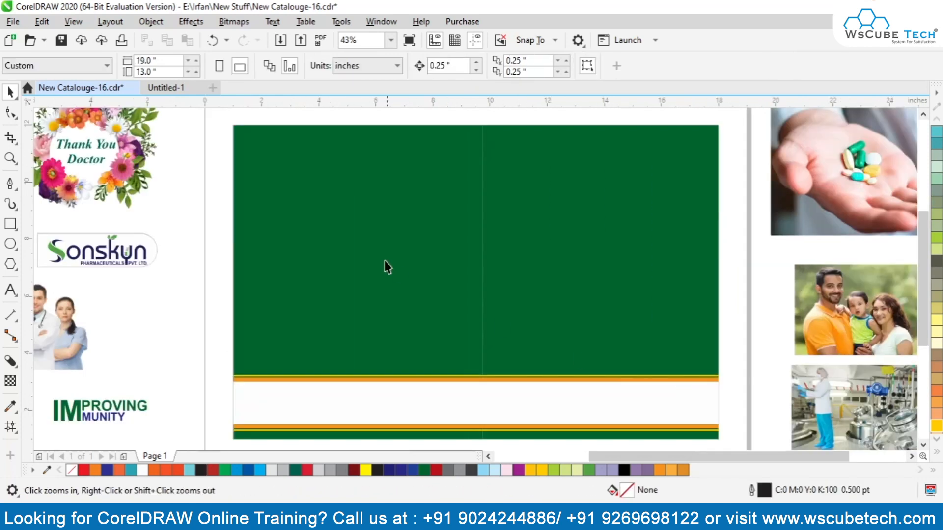
click(506, 178)
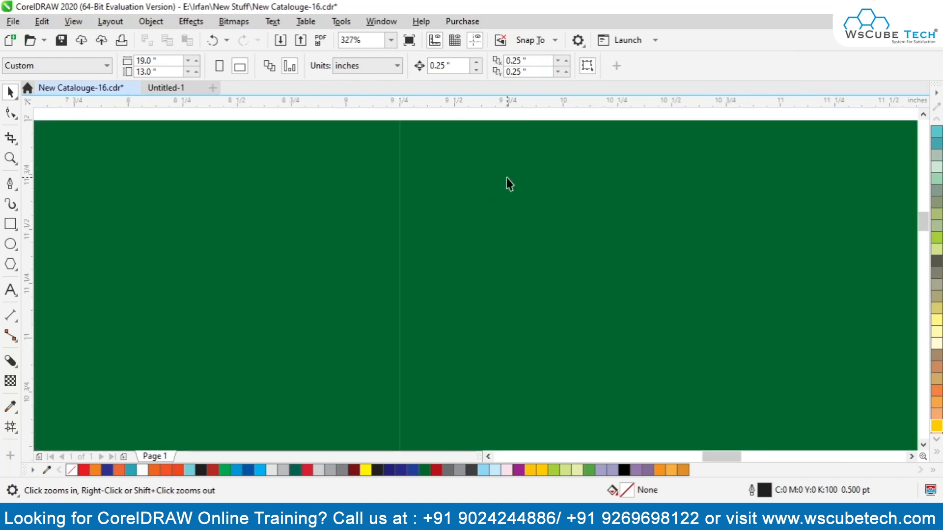
right_click(506, 177)
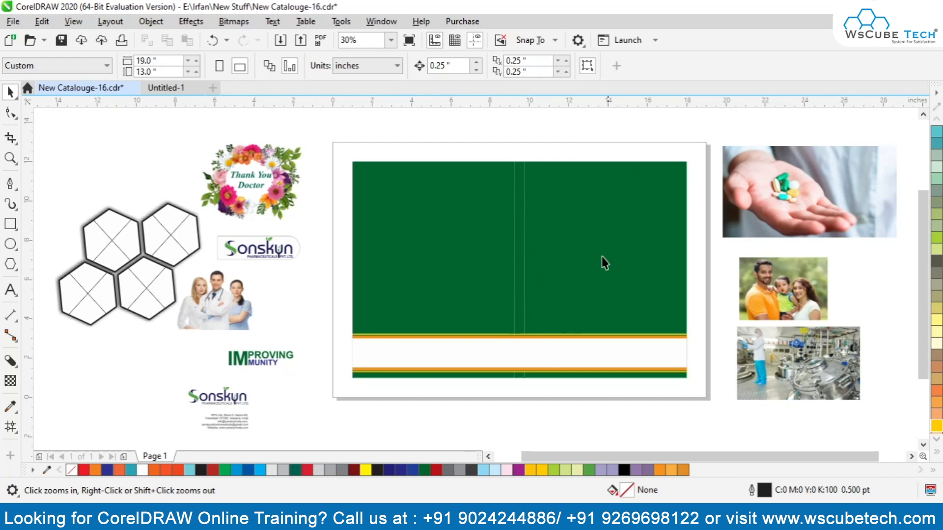
- Make a copy of the right panel about 8.808 in high, convert it to curves and reduce it to a triangle without its lower-right node
drag(507, 154, 669, 375)
click(426, 200)
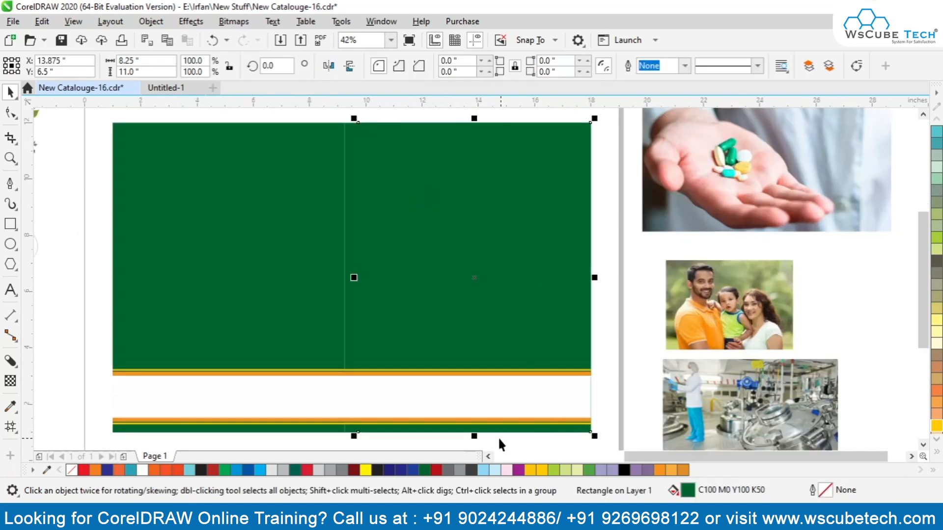
drag(474, 435, 476, 371)
key(ctrl+q)
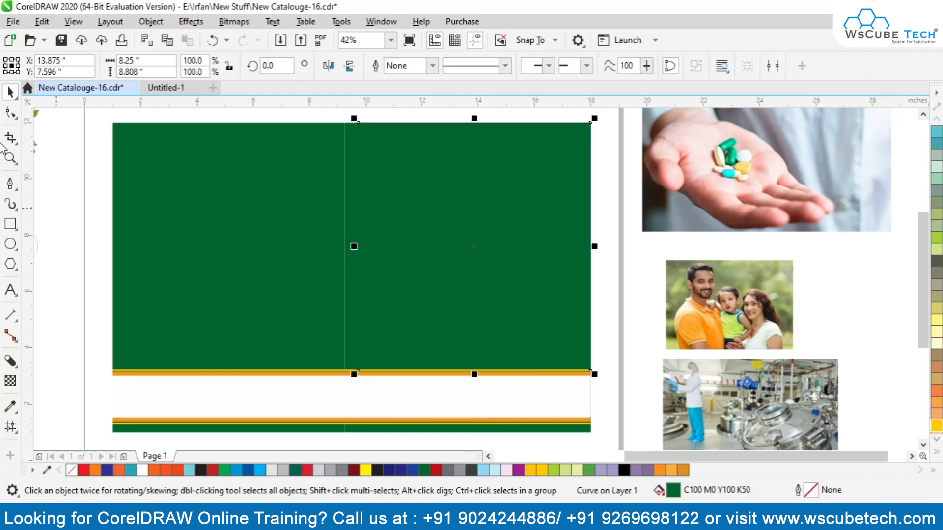
click(10, 113)
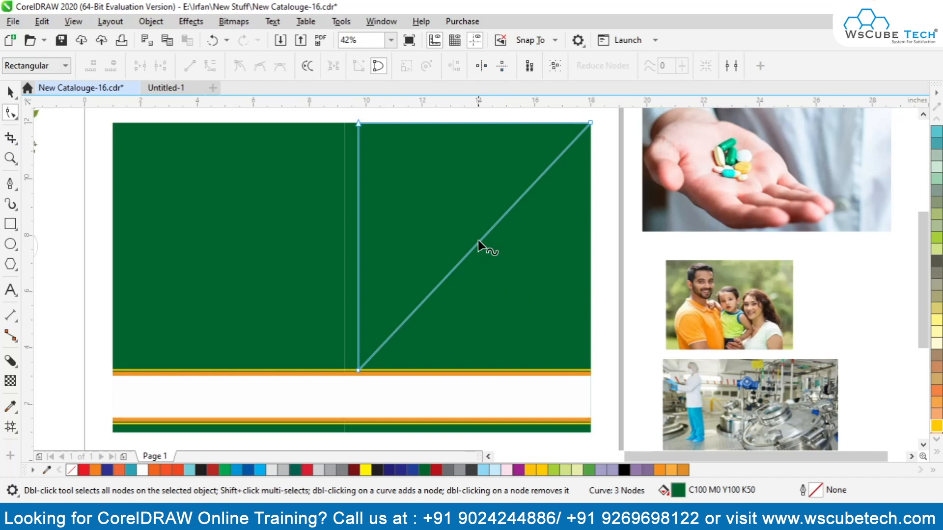
- Convert the triangle's diagonal to a curve, bend it into a smooth S from upper right to lower left, and fill the shape white
drag(585, 114, 641, 178)
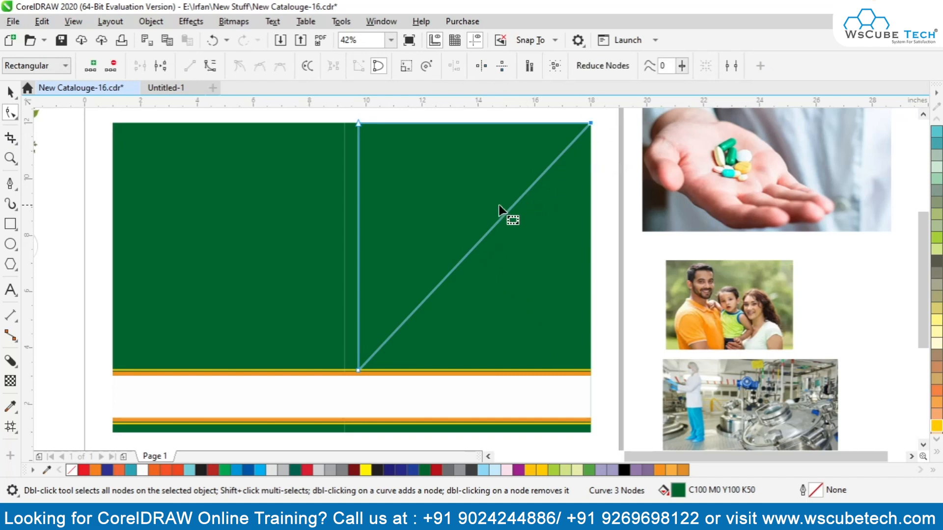
drag(341, 120, 656, 363)
click(210, 68)
drag(571, 112, 611, 152)
drag(513, 204, 471, 162)
drag(435, 290, 476, 345)
drag(458, 143, 428, 140)
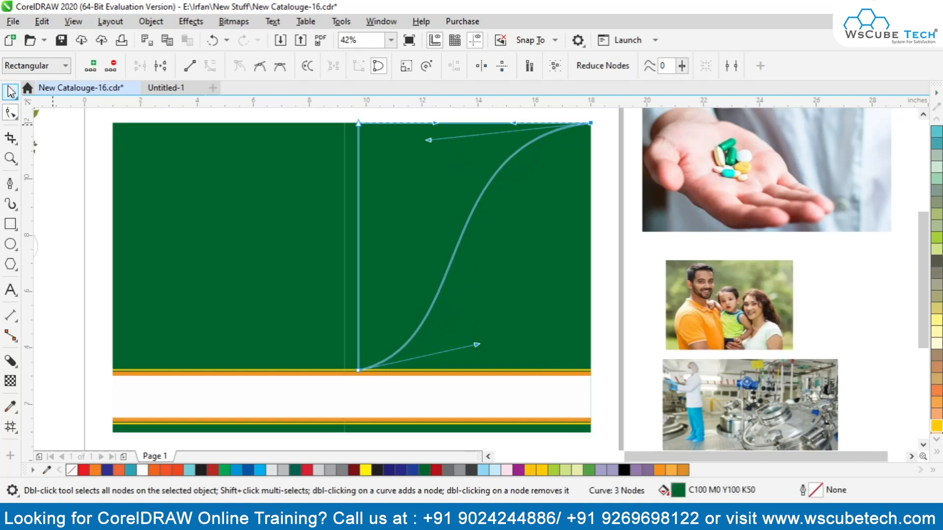
click(11, 92)
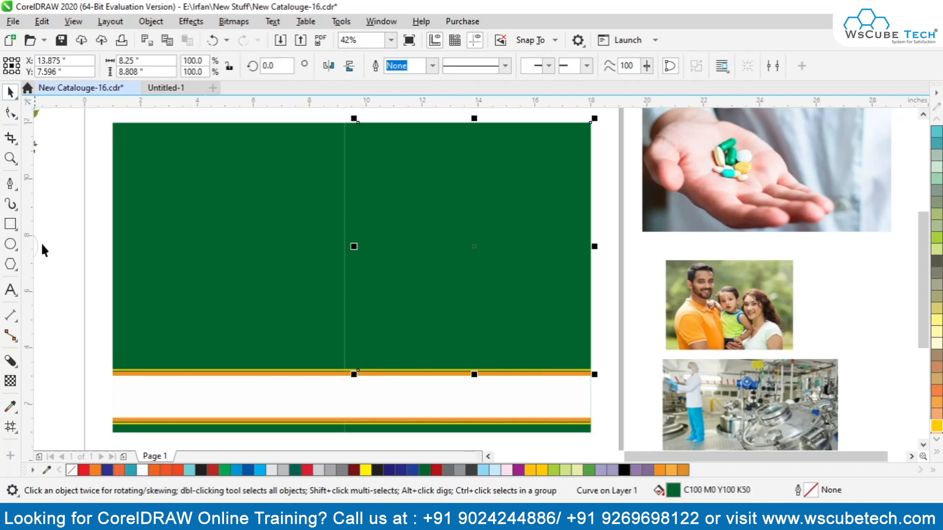
click(144, 470)
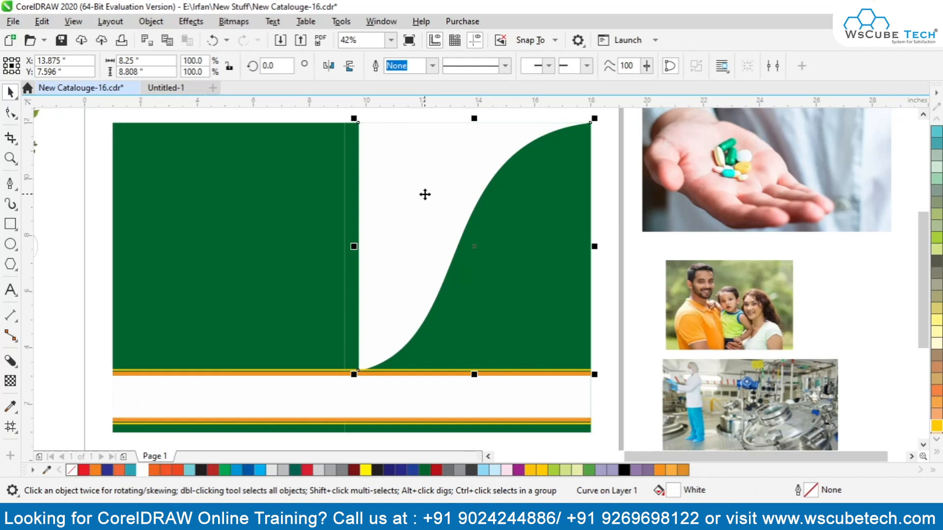
- Bow the S-curve of a copy slightly outward behind the white shape and fill it orange C0 M35 Y85 K0
click(10, 113)
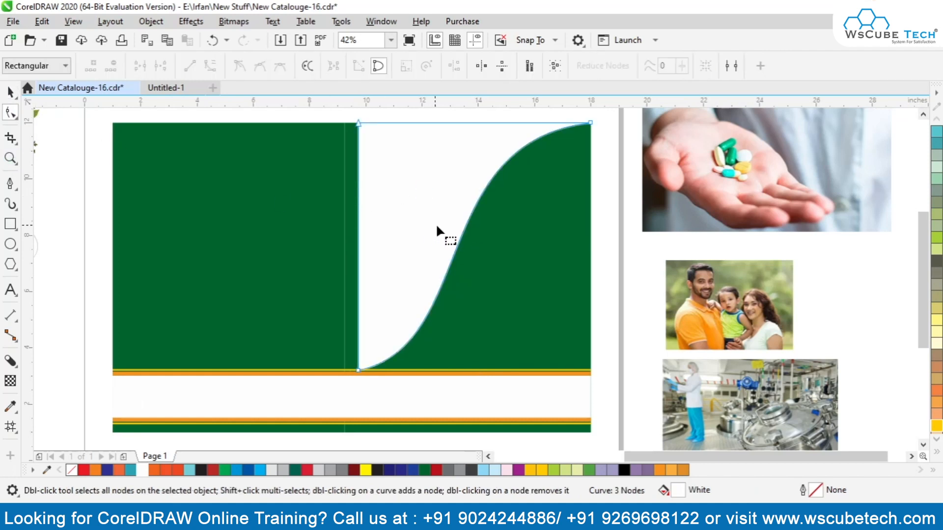
drag(465, 223, 470, 226)
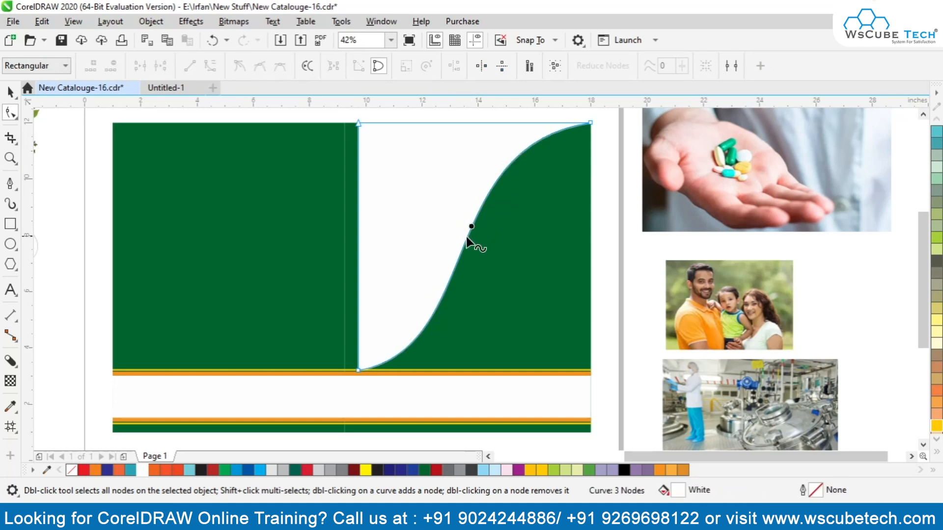
click(10, 93)
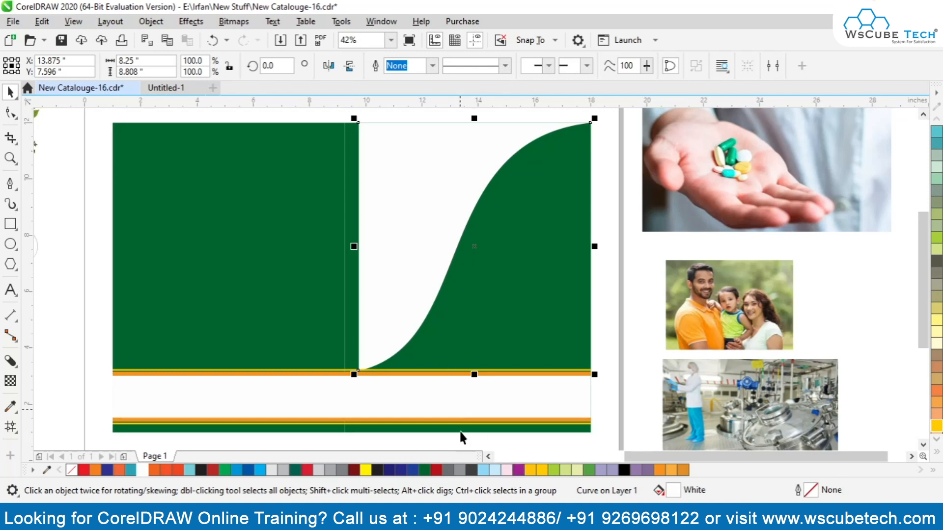
click(672, 471)
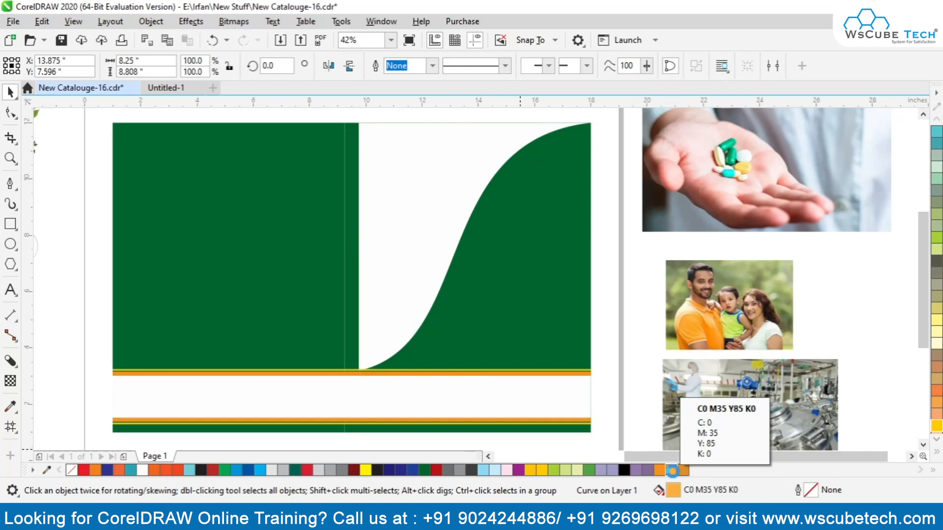
right_click(672, 471)
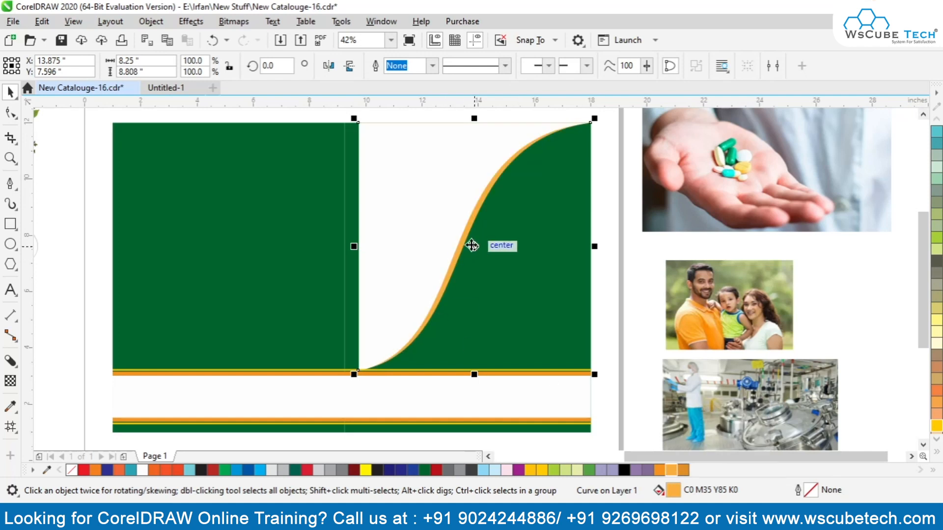
- Add a strip about 0.031 in high in the gap between the upper yellow and orange strips and fill it white
scroll(461, 257, up, 5)
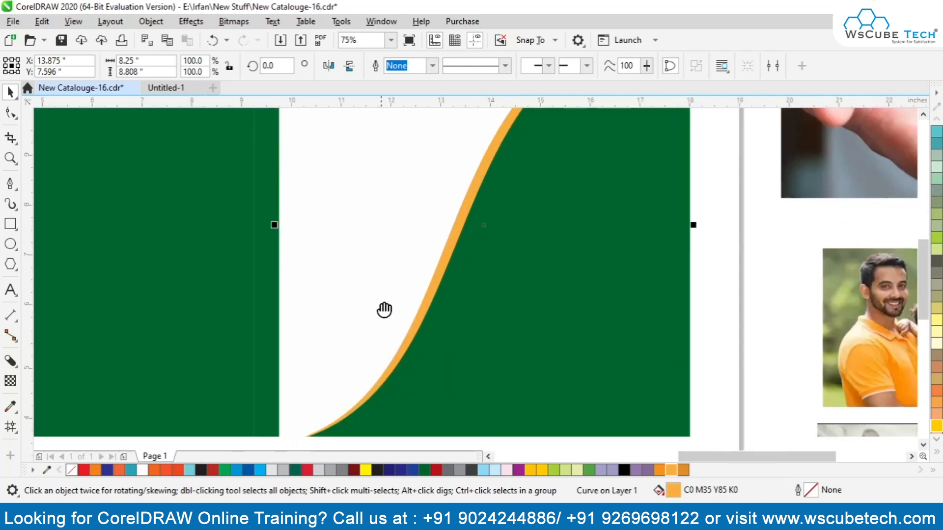
click(404, 257)
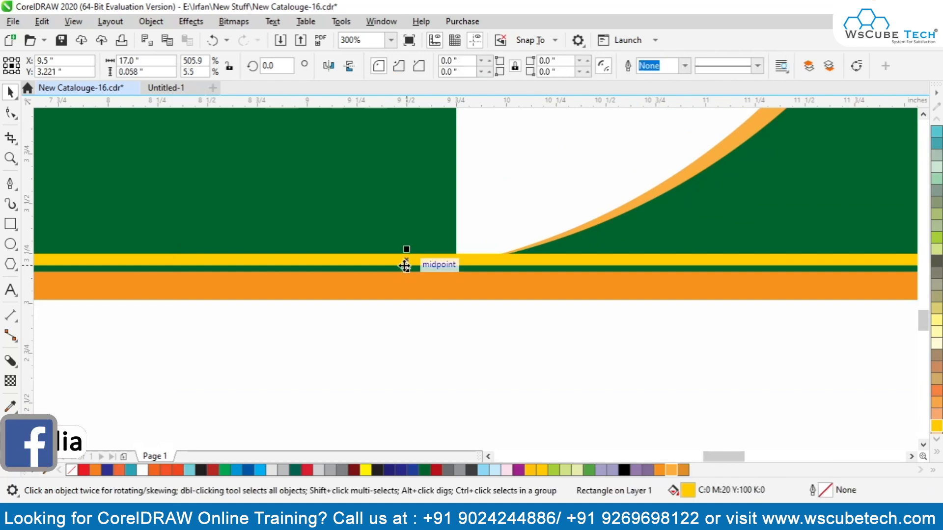
scroll(416, 261, up, 3)
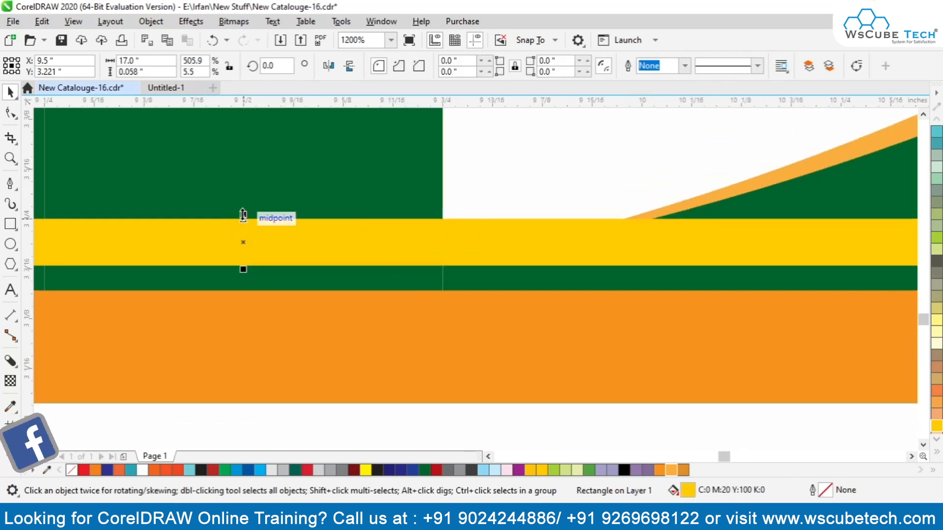
drag(243, 216, 244, 290)
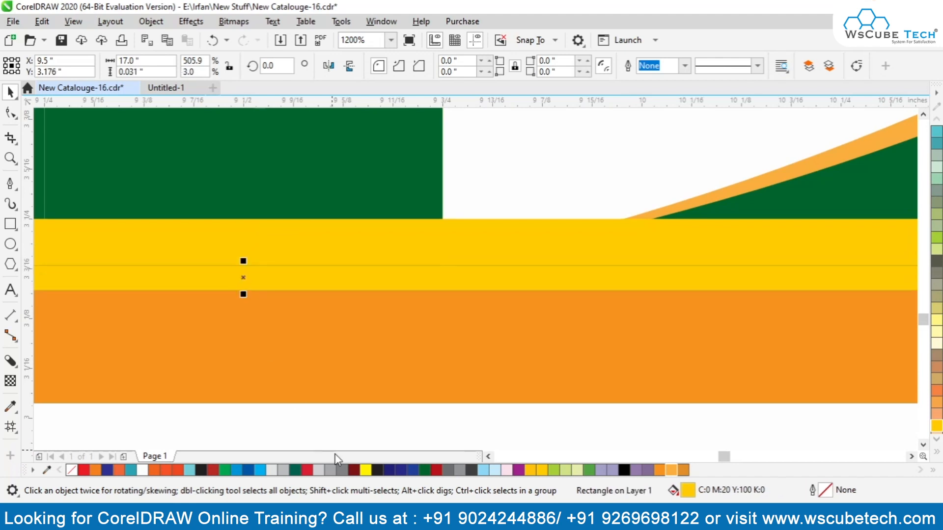
click(320, 470)
click(271, 470)
click(143, 470)
scroll(334, 273, down, 5)
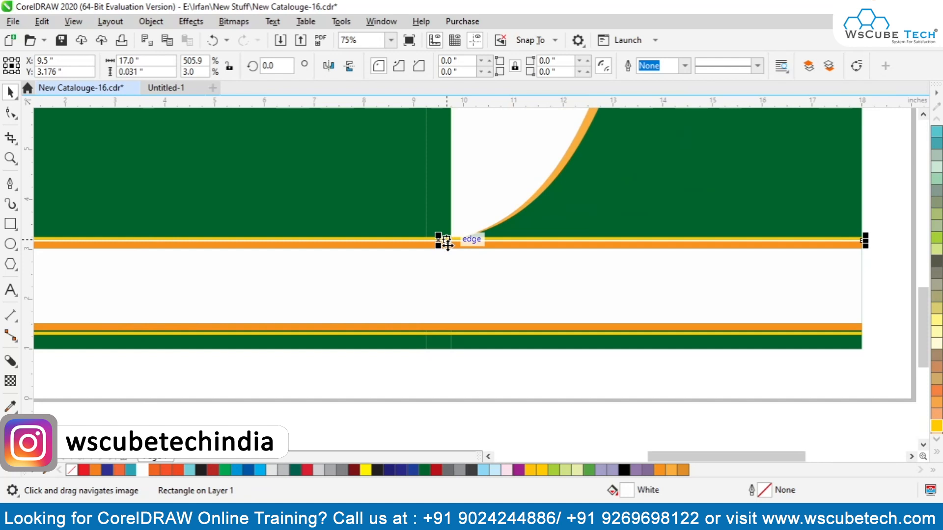
scroll(470, 290, up, 3)
scroll(336, 330, down, 3)
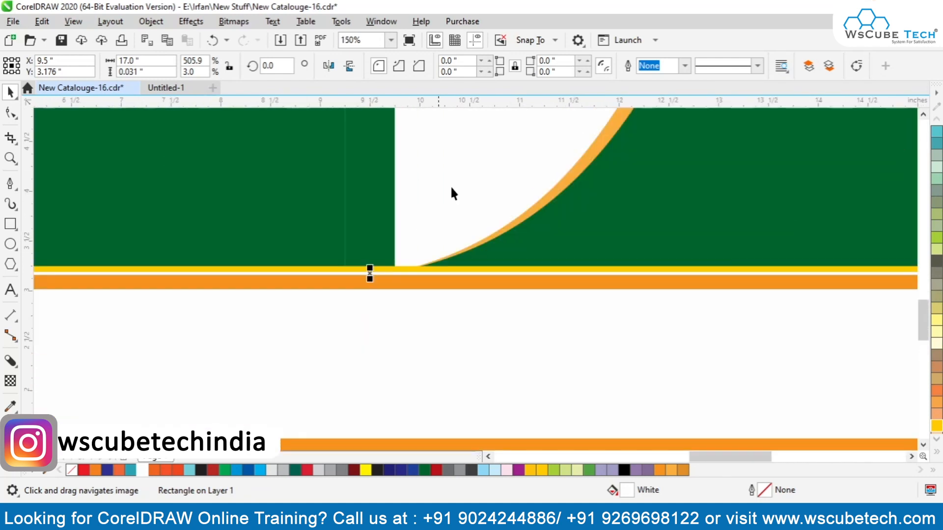
scroll(354, 410, down, 2)
scroll(422, 251, up, 4)
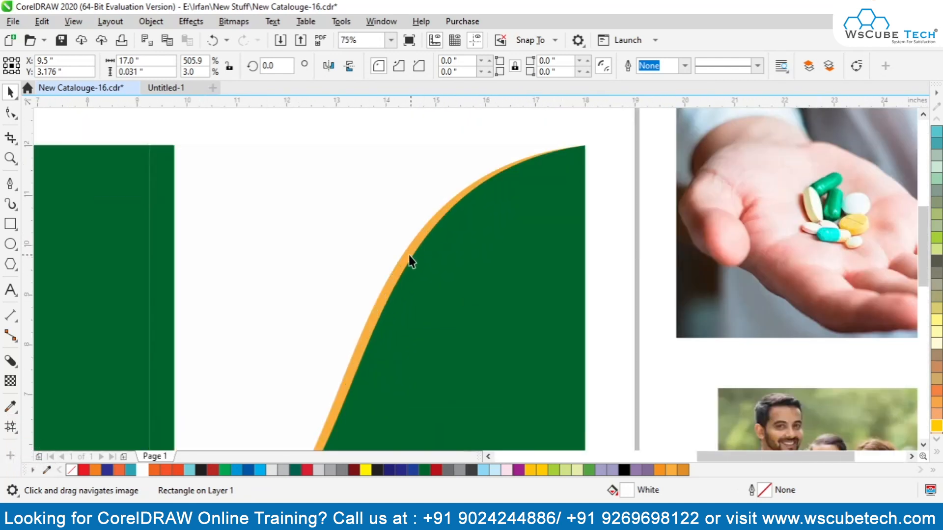
click(408, 255)
drag(408, 256, 433, 280)
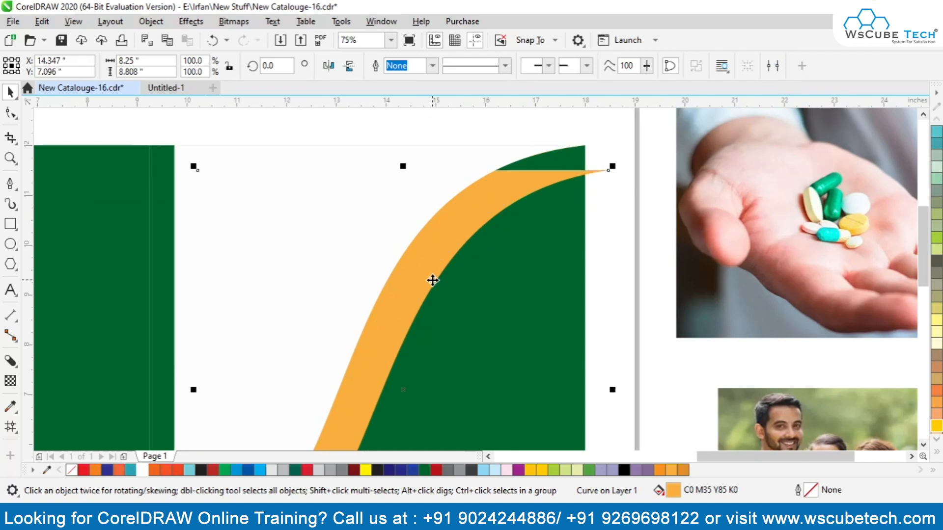
key(ctrl+z)
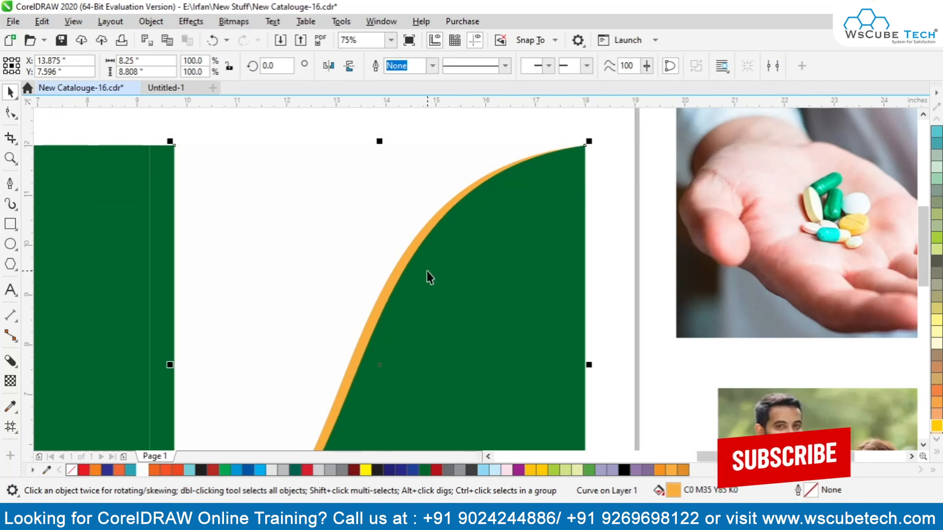
- Bow the S-curve of a copy of the orange shape slightly farther outward to form a second edge strip
scroll(409, 252, down, 3)
key(F10)
scroll(401, 247, up, 2)
scroll(401, 247, up, 3)
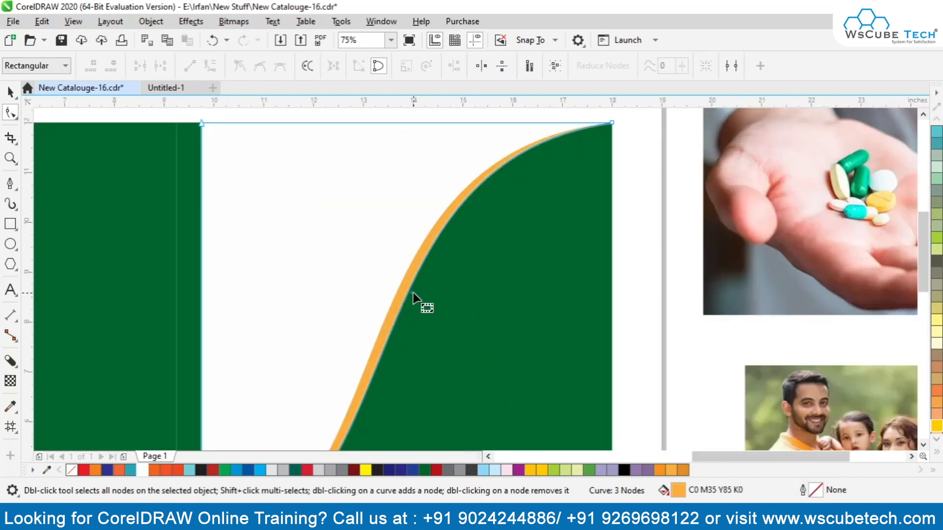
drag(407, 294, 413, 297)
click(10, 91)
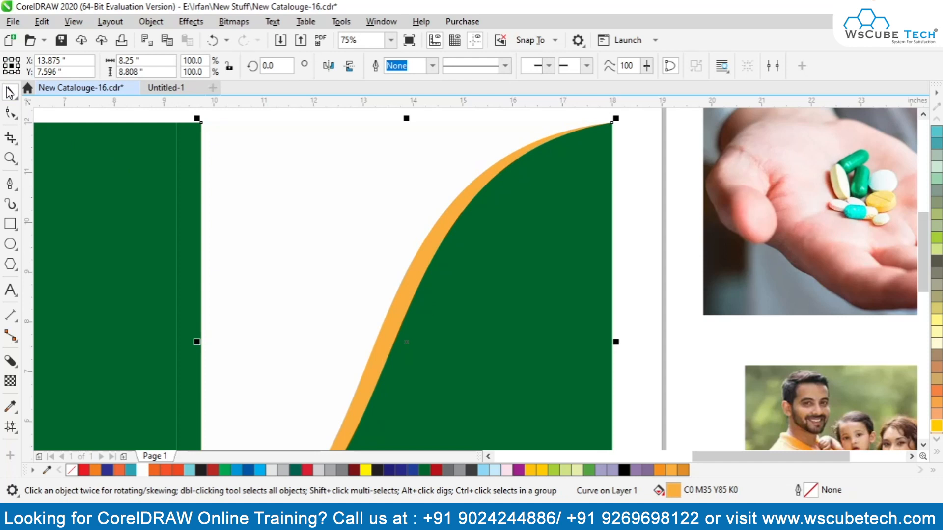
- Try pale yellow, white, 60% Black and Green fills on the new curved strip, then settle on C71 M13 Y100 K1
click(565, 471)
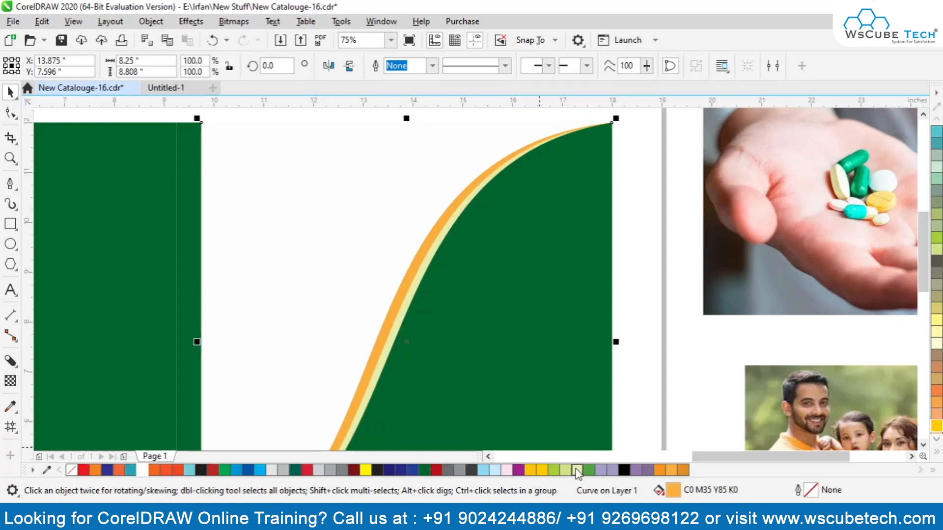
scroll(493, 260, down, 1)
scroll(429, 263, up, 1)
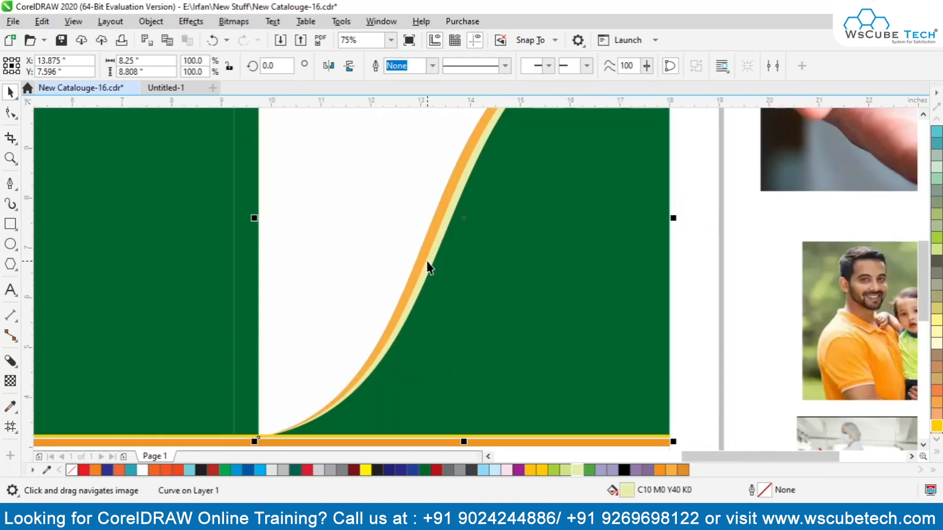
click(142, 470)
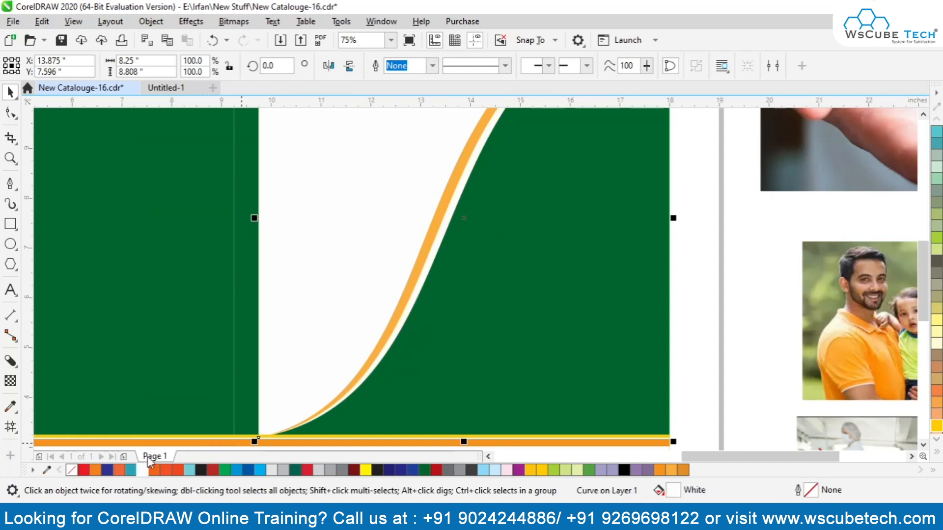
click(342, 470)
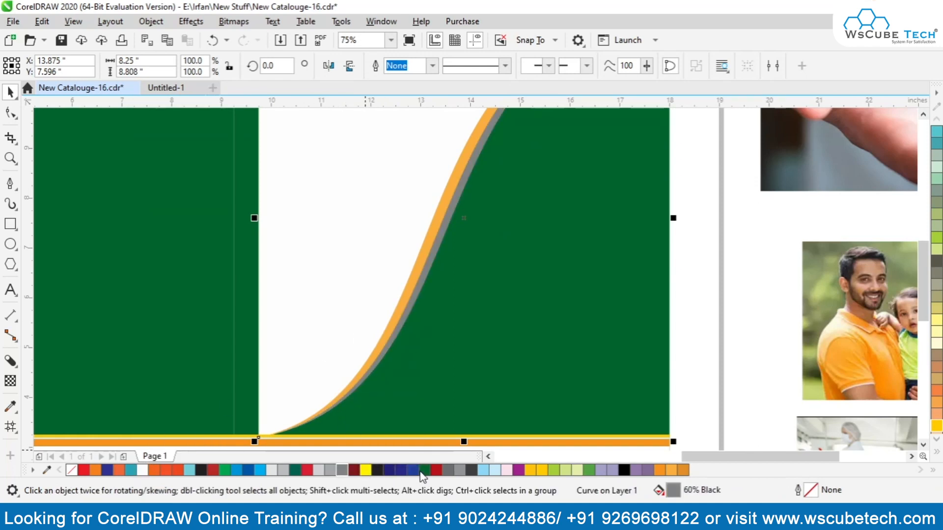
click(225, 470)
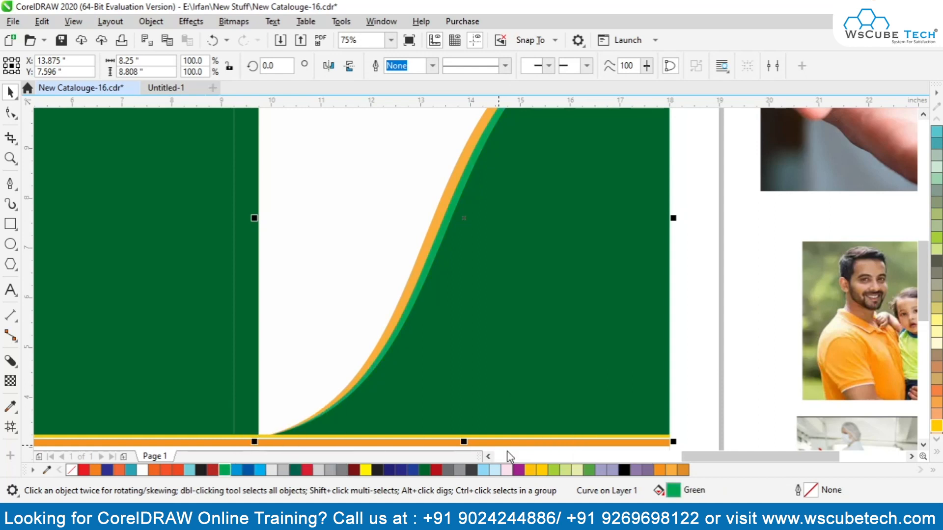
click(589, 470)
scroll(486, 275, down, 1)
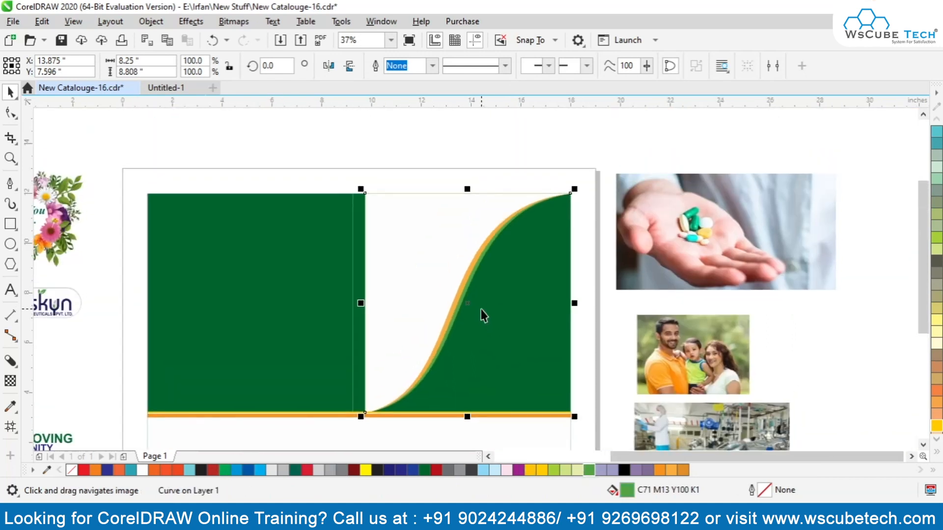
click(465, 171)
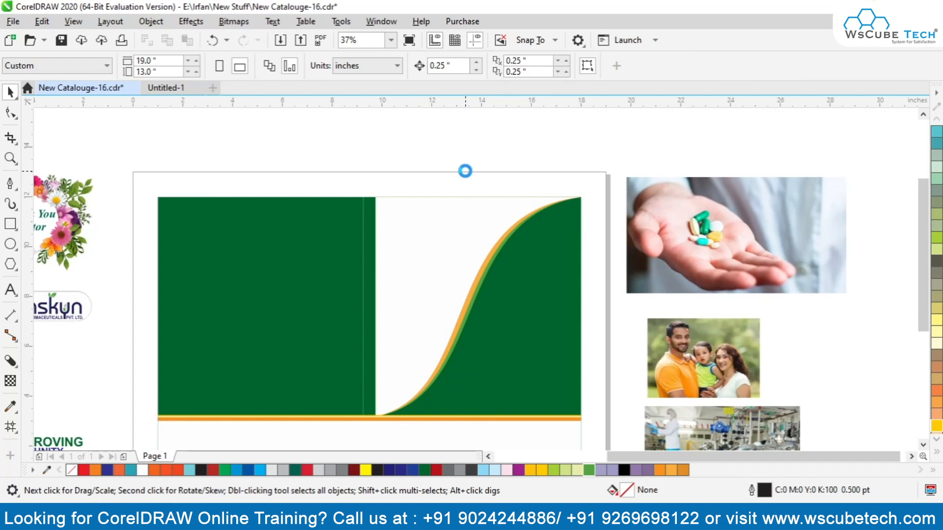
double_click(464, 172)
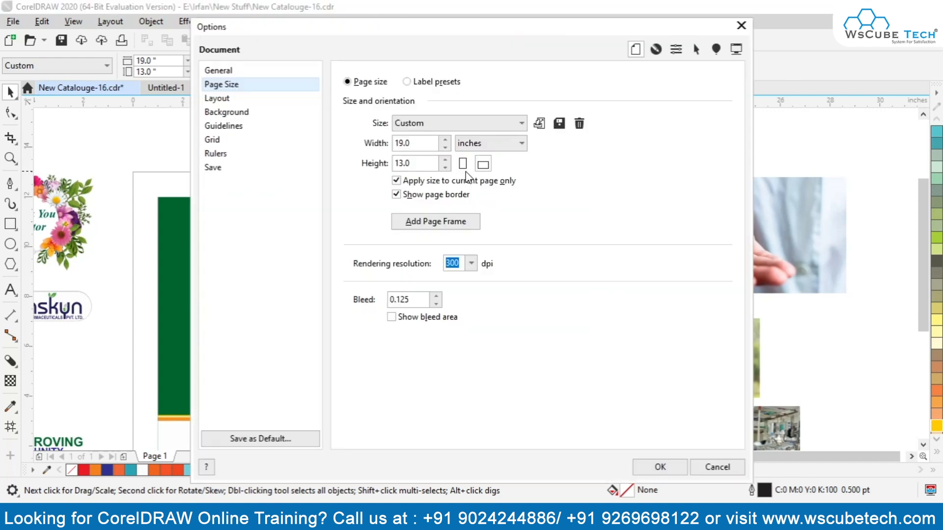
click(722, 465)
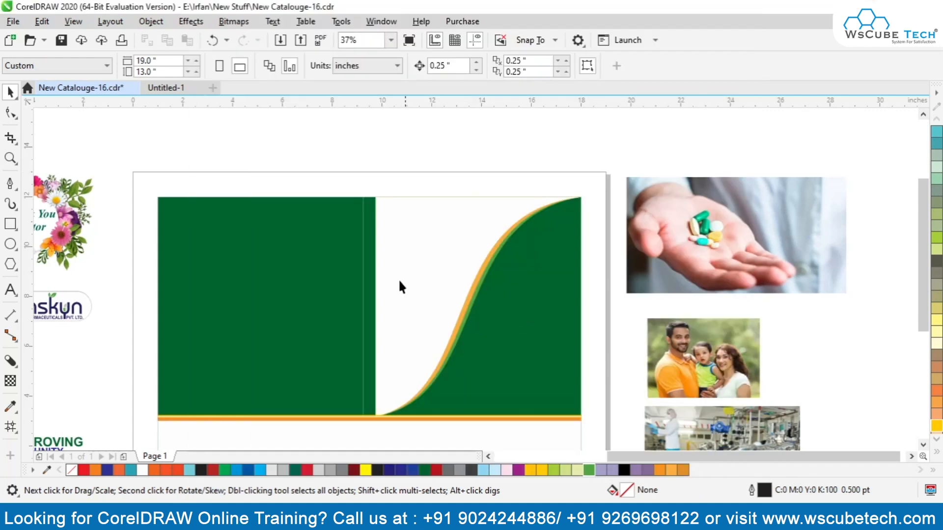
- Move the Sonskyn Pharmaceuticals logo onto the upper white area of the front panel and group its parts
key(h)
drag(364, 285, 424, 291)
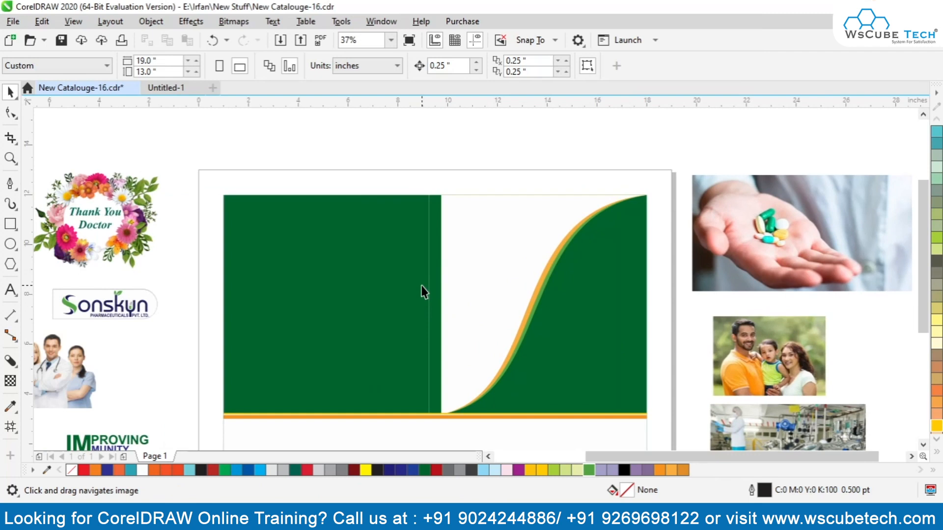
drag(561, 301, 500, 289)
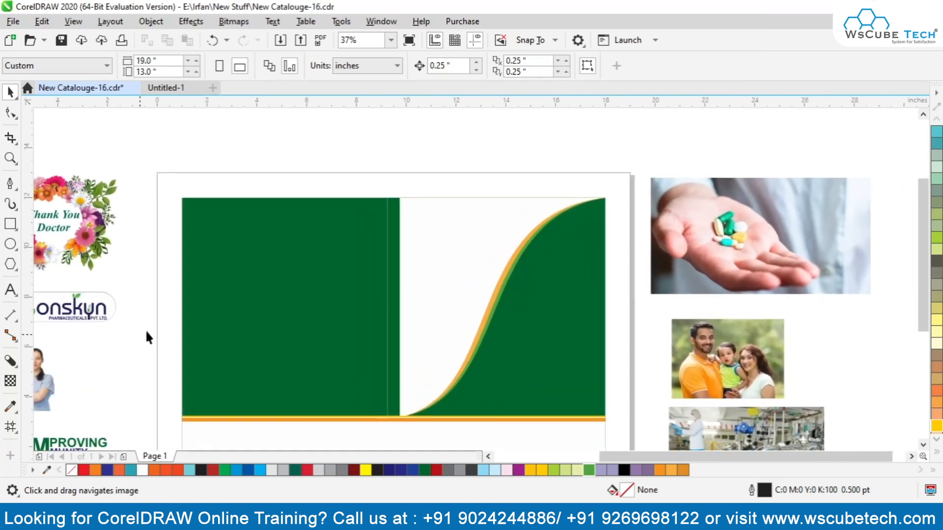
drag(247, 315, 431, 318)
drag(313, 278, 254, 233)
key(ctrl+z)
drag(323, 349, 170, 268)
drag(214, 311, 608, 234)
key(ctrl+g)
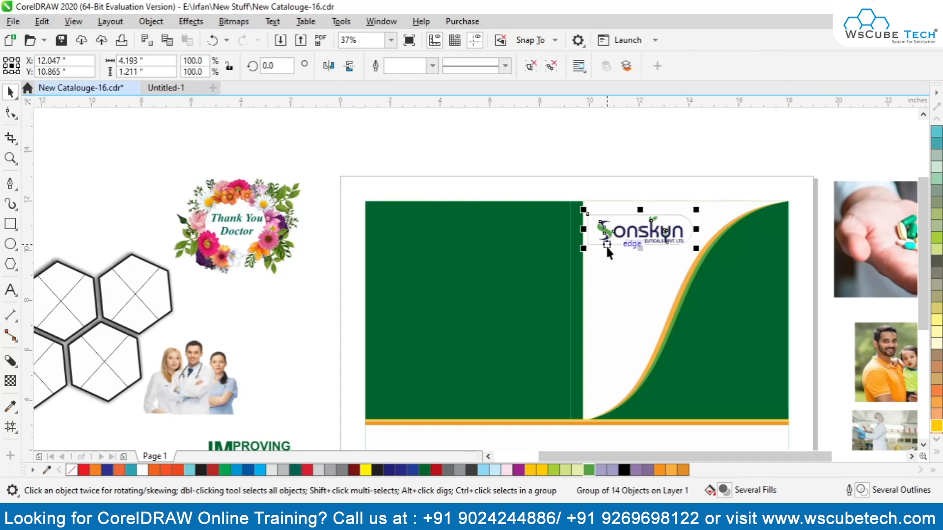
- Align the logo's left edge with the front panel's left edge and shift it down to about Y 10.788 in
key(z)
drag(552, 182, 805, 280)
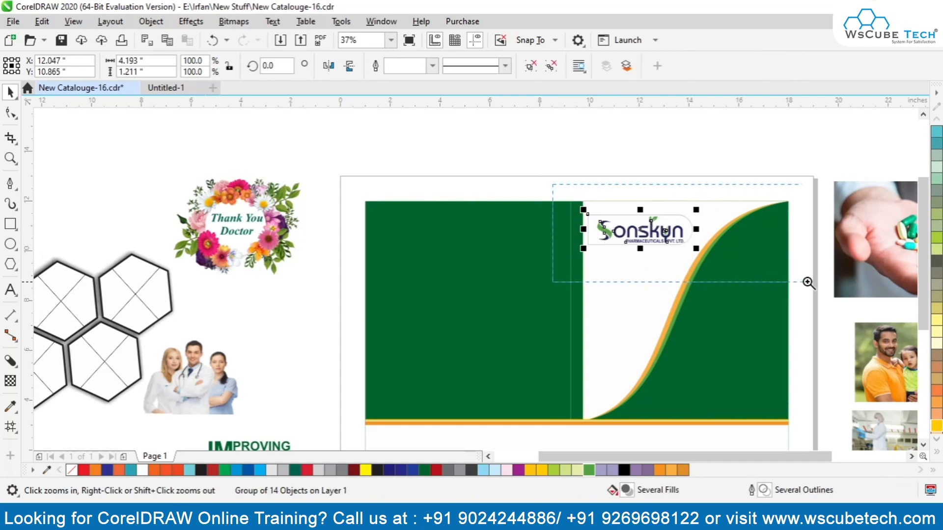
drag(188, 250, 132, 238)
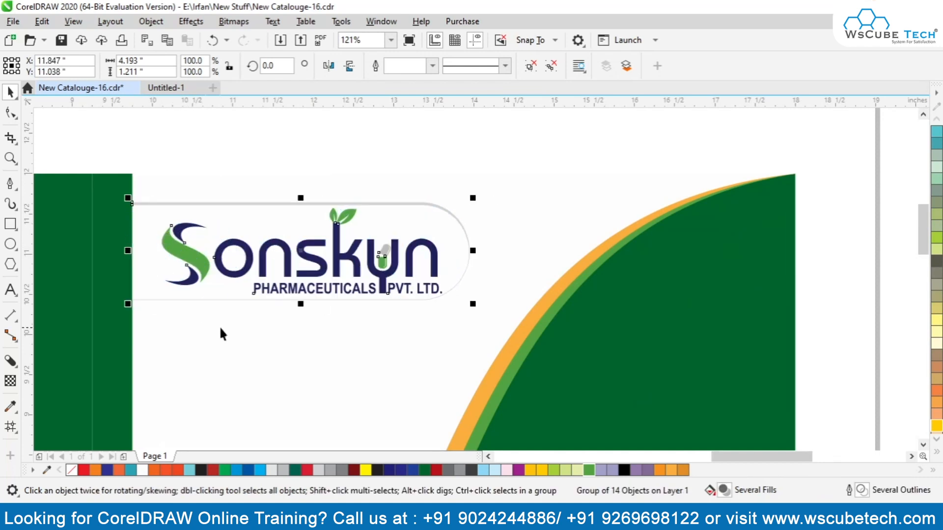
key(Down)
drag(428, 240, 427, 239)
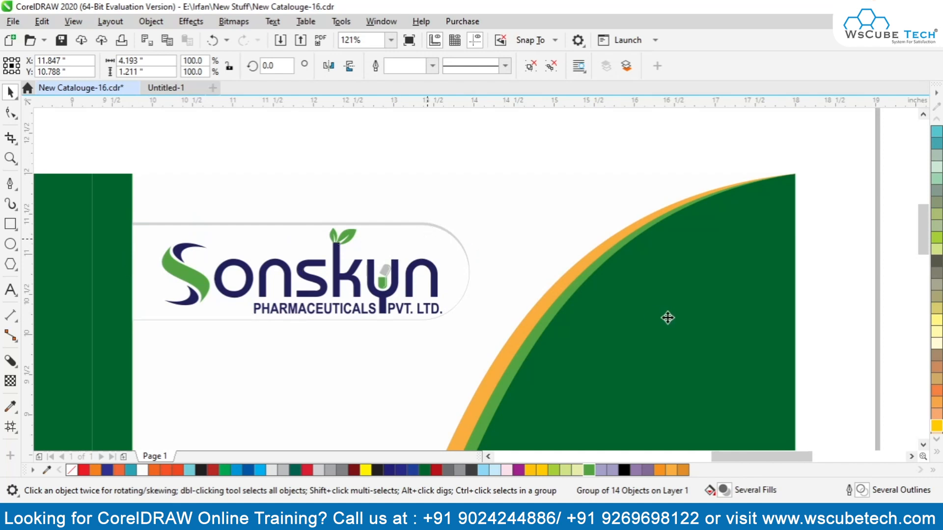
- Move the four hexagon picture frames together from beside the page onto the S-curve of the front panel
scroll(867, 290, down, 2)
click(711, 167)
scroll(703, 165, down, 2)
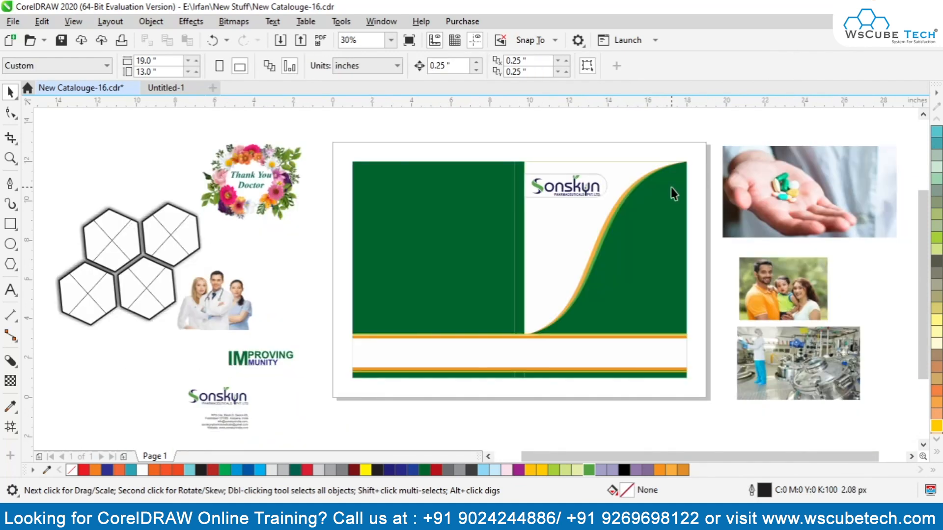
click(134, 235)
click(169, 229)
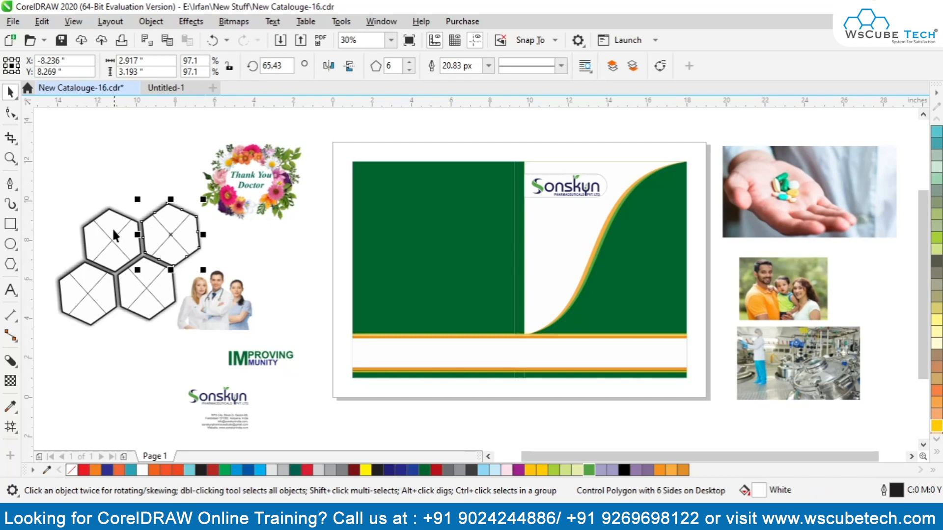
drag(120, 239, 112, 208)
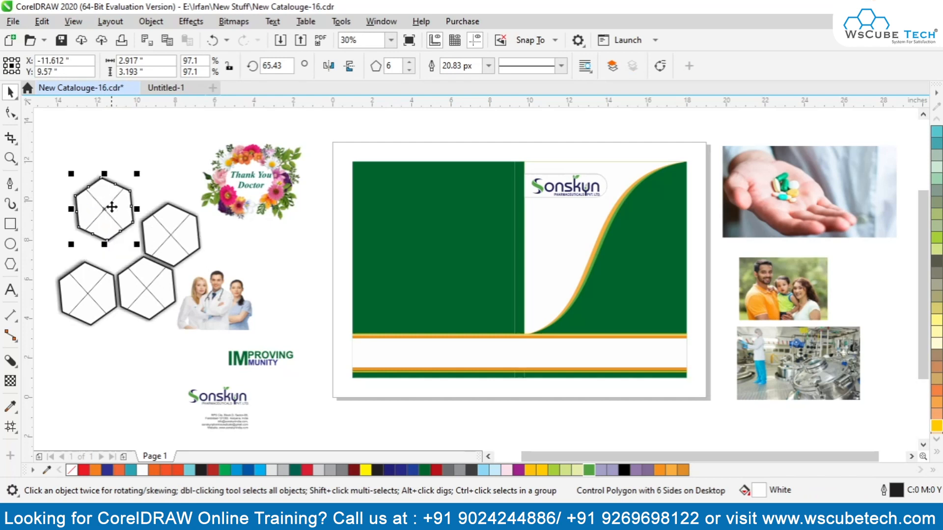
key(ctrl+z)
shift+click(166, 234)
shift+click(145, 291)
shift+click(83, 298)
drag(112, 240, 587, 240)
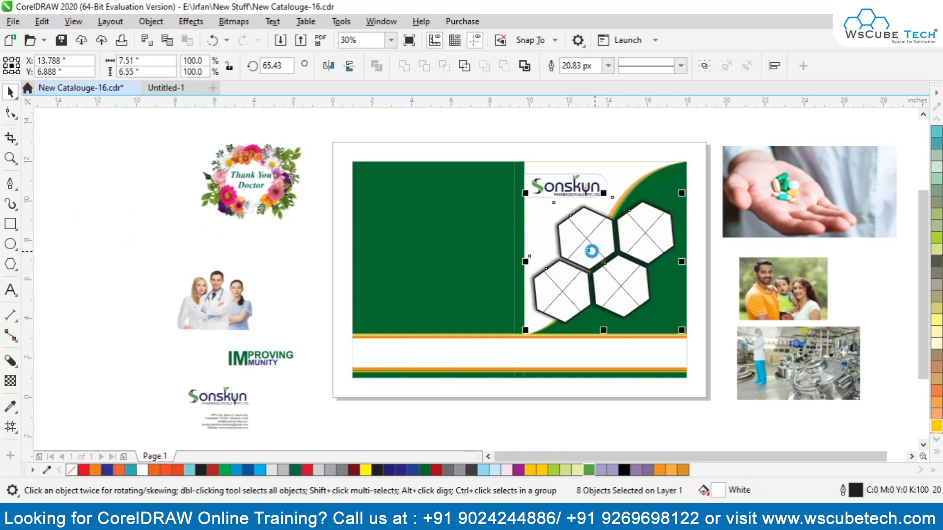
- Shift the hexagon cluster slightly up and scale it down to about 6.451 by 5.628 in
drag(575, 302, 575, 300)
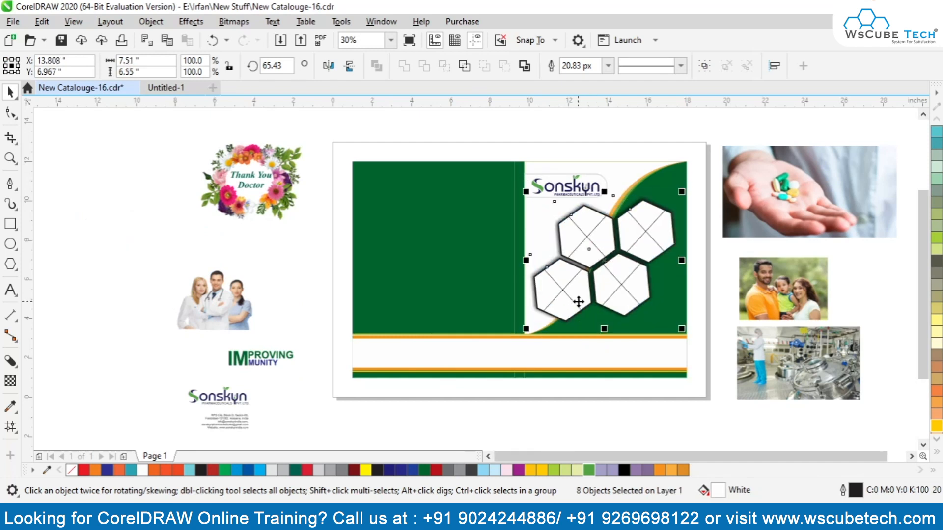
drag(526, 330, 539, 328)
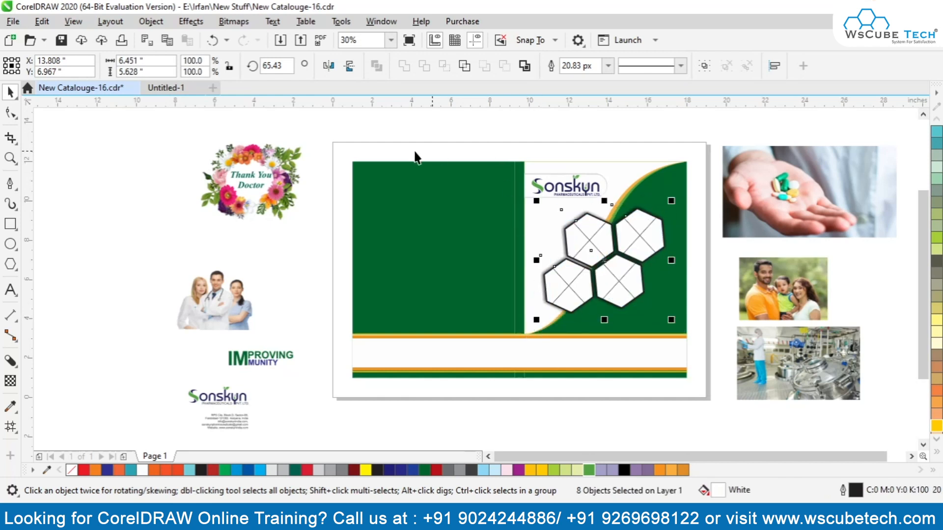
key(z)
scroll(851, 403, up, 1)
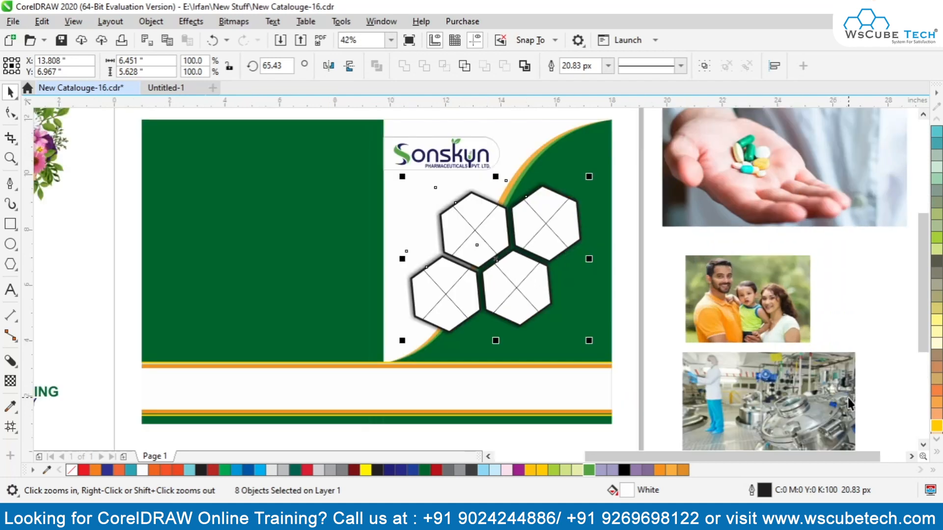
- Place the doctors, family, pills-in-hand and factory photos into the upper-left, upper-right, lower-right and lower-left hexagons respectively
scroll(555, 297, down, 2)
click(505, 130)
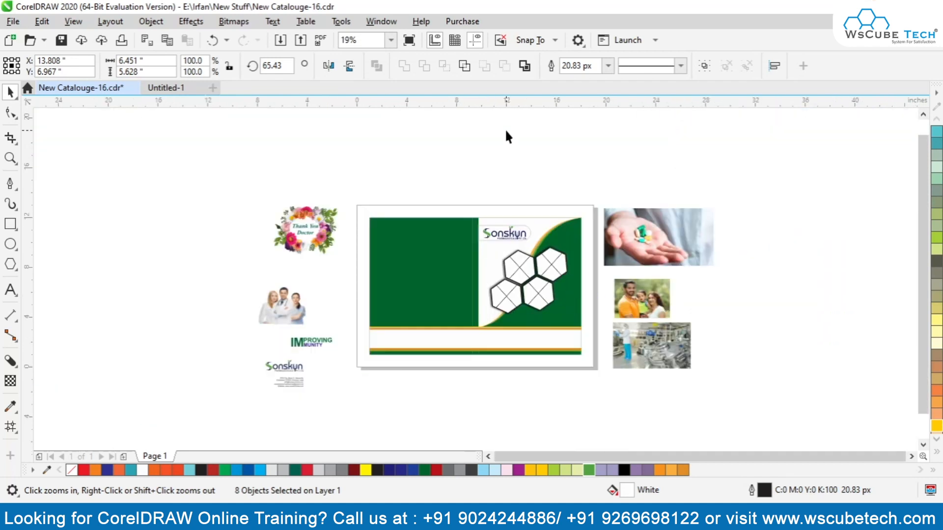
click(548, 249)
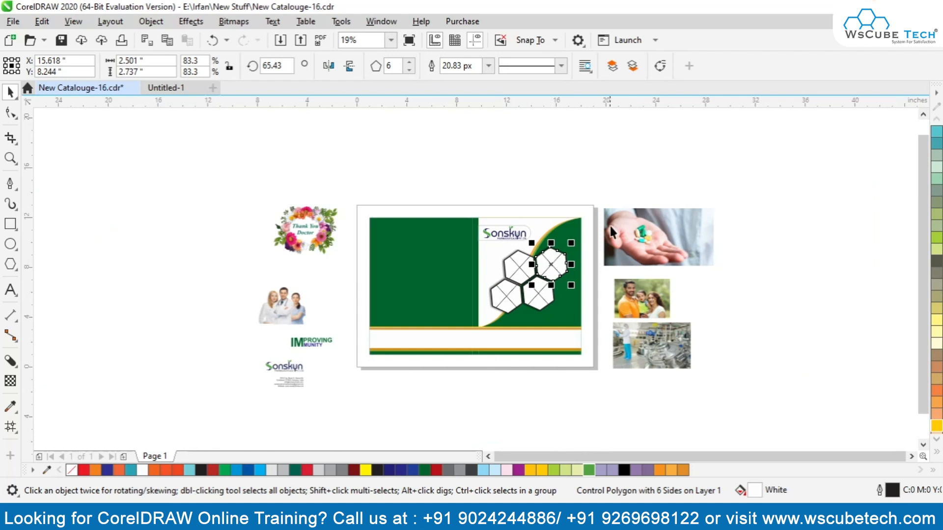
click(611, 231)
drag(276, 308, 517, 275)
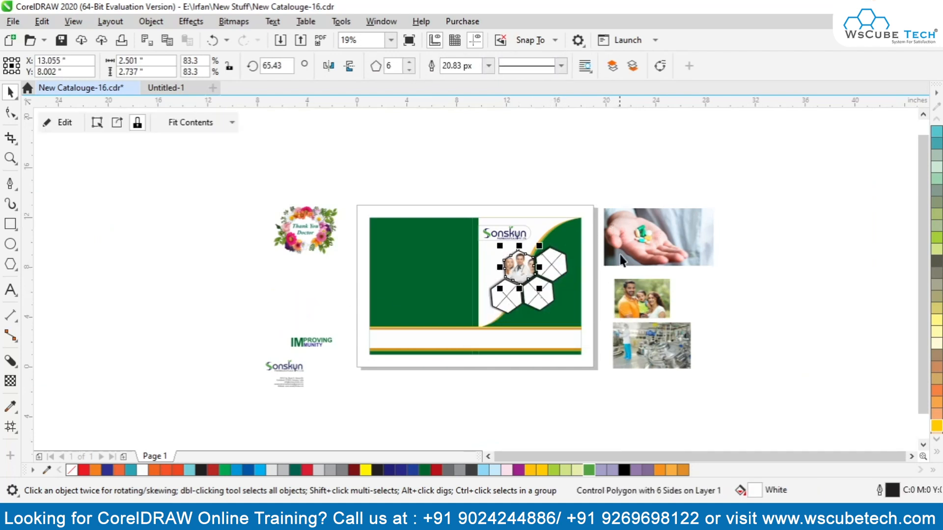
drag(624, 296, 552, 265)
drag(673, 245, 541, 295)
drag(652, 349, 501, 290)
- Inside the upper-right hexagon, resize the family photo to about 3.848 by 2.956 in and reposition it so all three faces show
key(F2)
drag(457, 240, 640, 328)
click(492, 209)
double_click(496, 190)
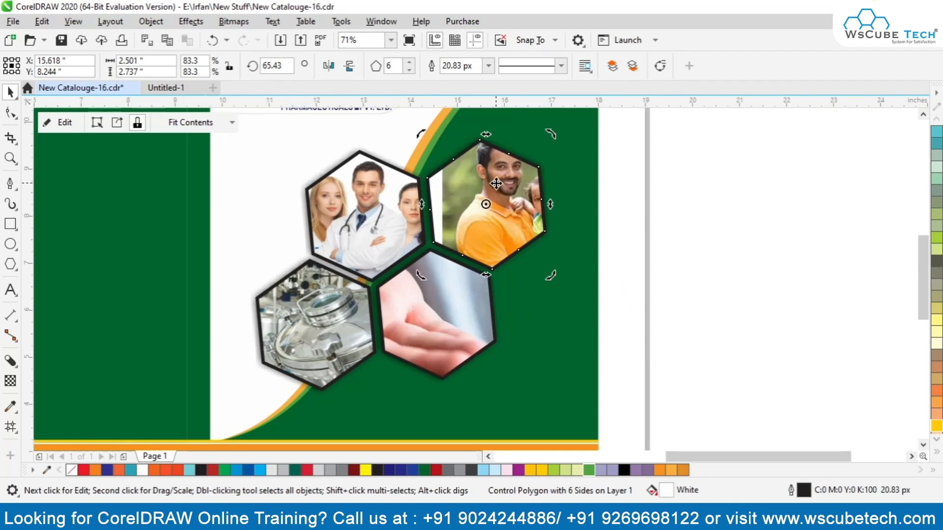
click(501, 179)
drag(502, 179, 445, 188)
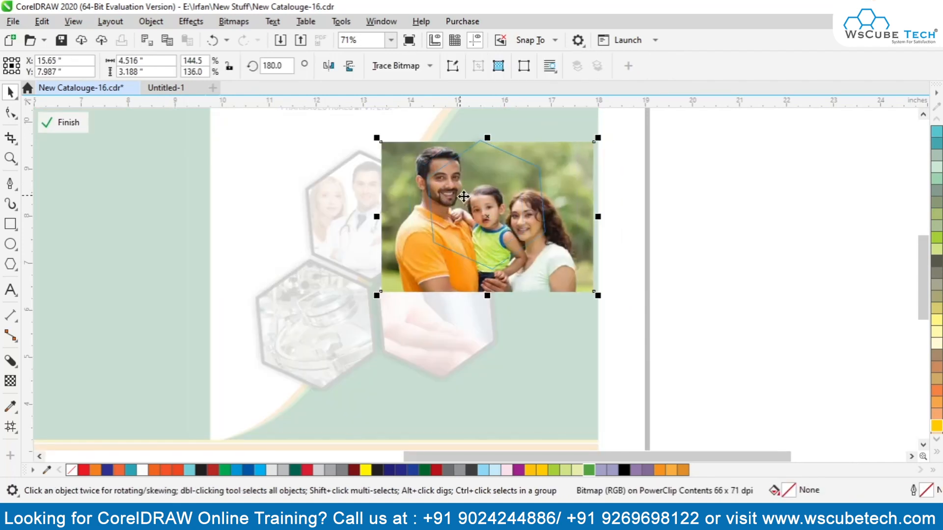
drag(380, 292, 399, 279)
drag(440, 216, 448, 208)
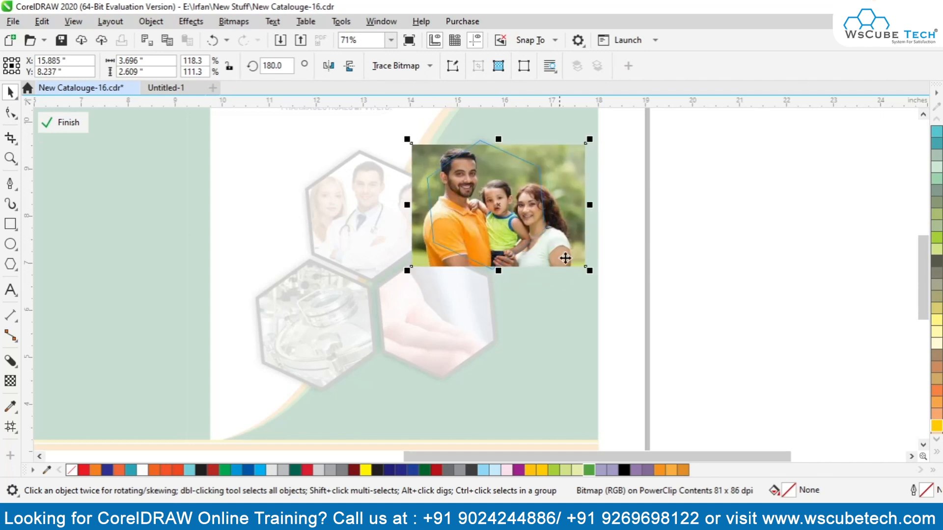
drag(589, 271, 597, 276)
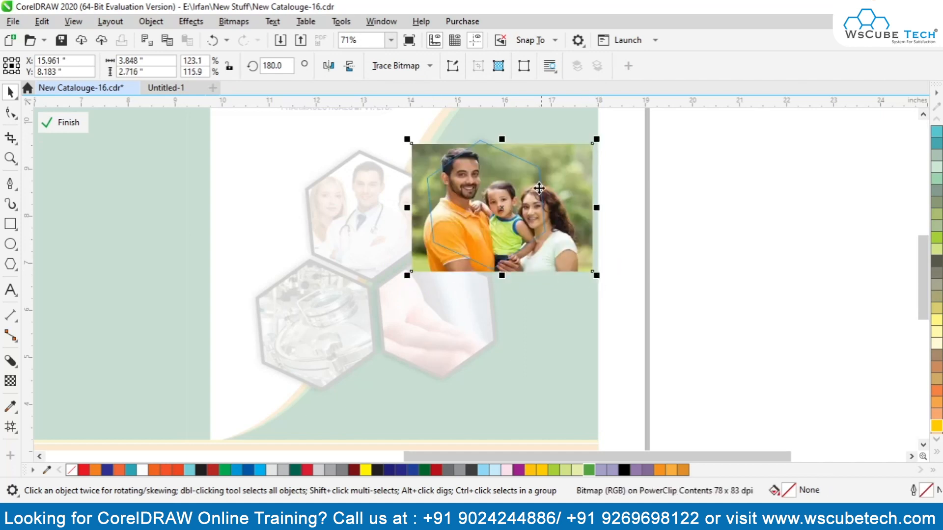
drag(501, 141, 501, 133)
drag(491, 190, 488, 196)
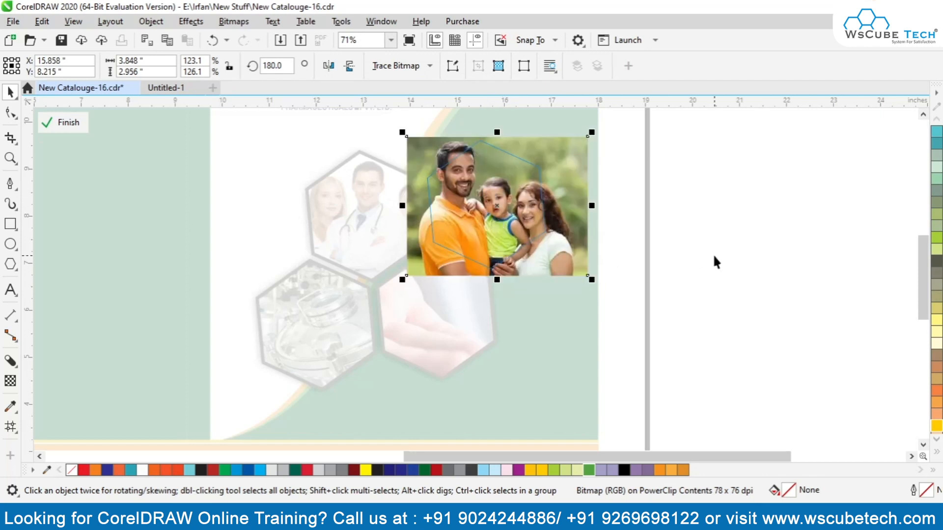
ctrl+click(697, 254)
- Reposition the doctors photo inside the upper-left hexagon to about X 12.988, Y 7.887 in
ctrl+click(346, 190)
click(359, 207)
drag(357, 208, 368, 206)
key(Up)
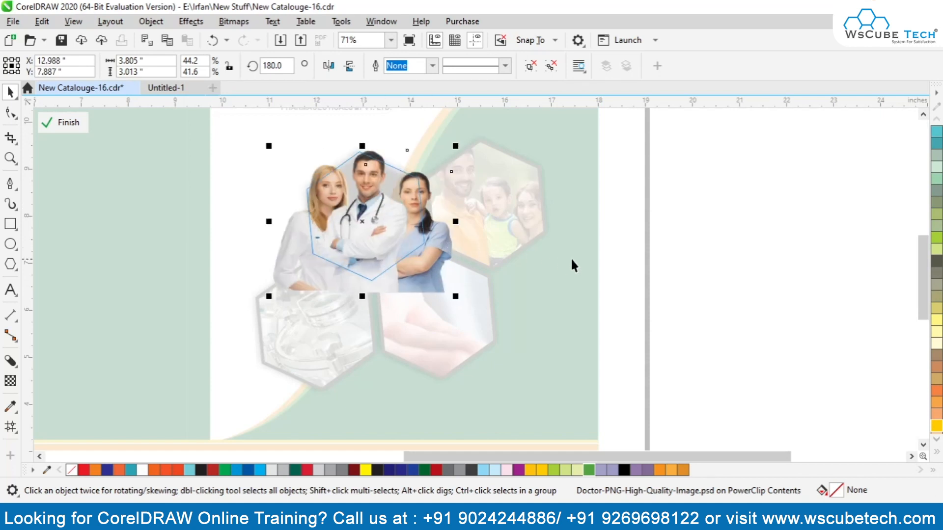
ctrl+click(626, 255)
- Resize and reposition the hand photo inside the lower-right hexagon so the pills sit in its centre
ctrl+click(433, 327)
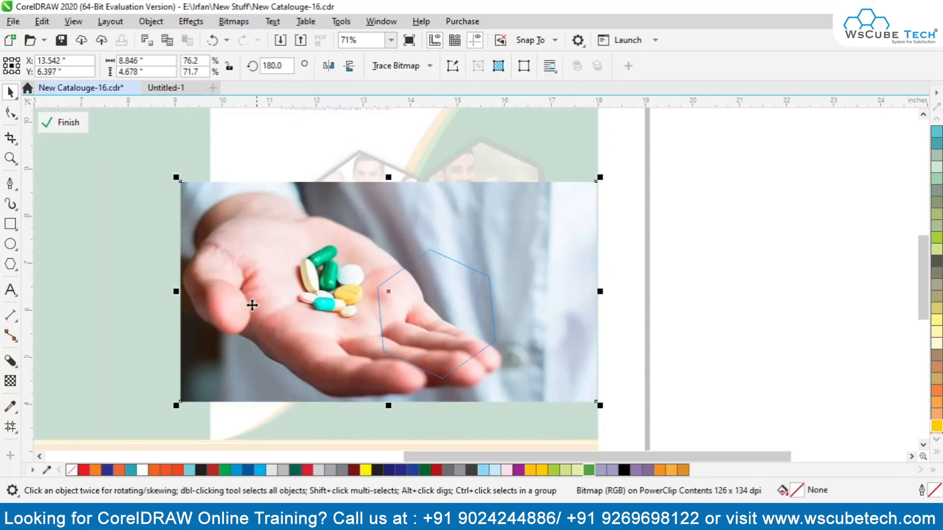
drag(176, 406, 271, 375)
drag(320, 304, 414, 320)
drag(598, 371, 630, 385)
drag(545, 320, 514, 316)
drag(327, 382, 292, 397)
drag(359, 328, 389, 337)
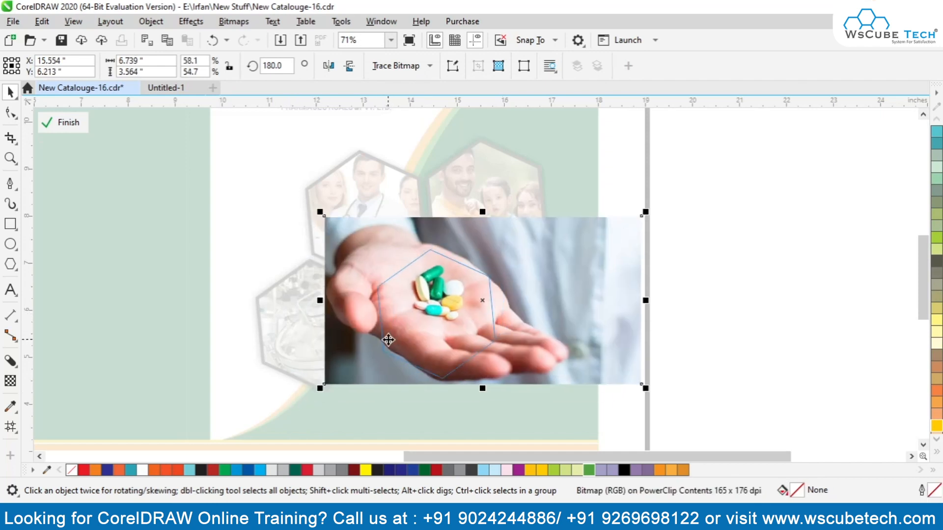
drag(324, 388, 269, 411)
drag(396, 279, 404, 296)
ctrl+click(764, 285)
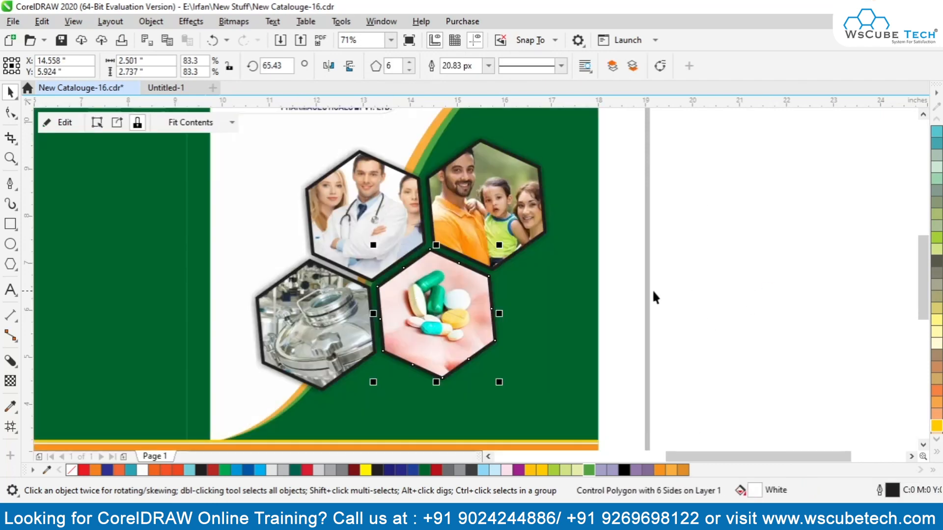
- Scale the factory photo inside the lower-left hexagon to about 5.238 by 3.122 in and reposition it within the frame
scroll(622, 296, down, 2)
ctrl+click(447, 300)
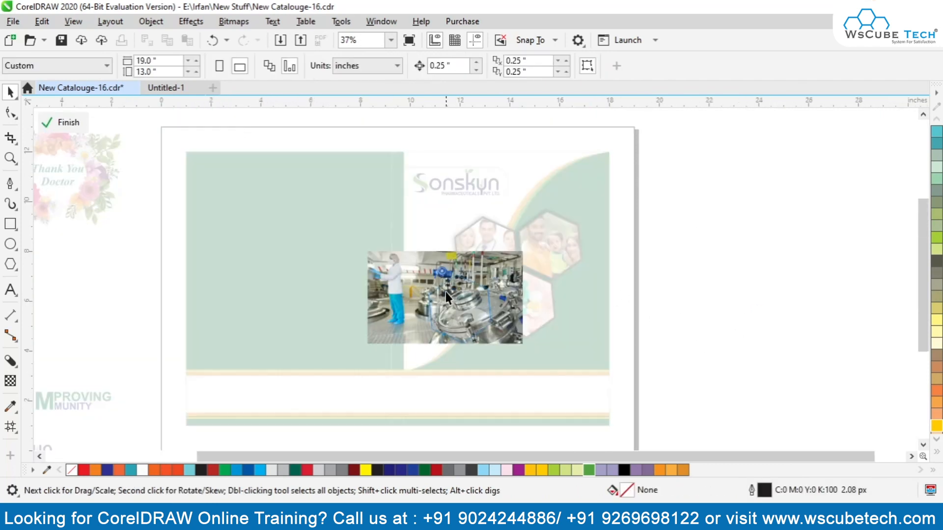
drag(364, 347, 391, 344)
drag(432, 299, 437, 320)
drag(503, 281, 525, 269)
drag(428, 322, 418, 318)
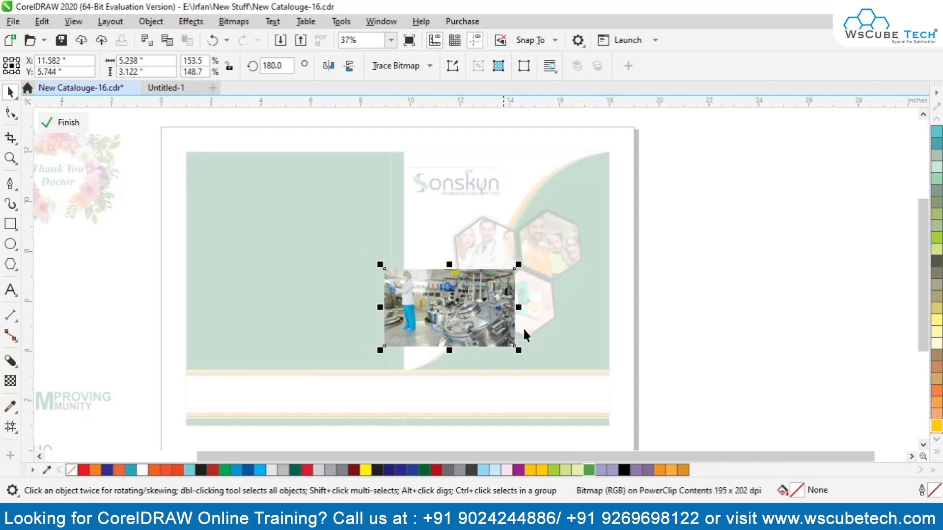
ctrl+click(561, 308)
- Group the Improving Immunity slogan and move it into the front panel's white band near its right end
scroll(541, 301, down, 1)
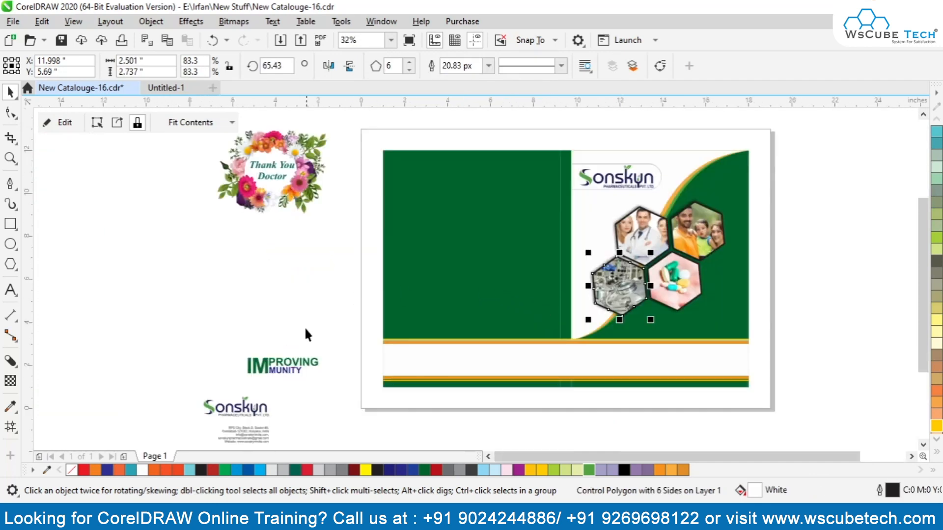
mouse_move(227, 332)
mouse_down()
mouse_move(343, 400)
mouse_move(340, 391)
mouse_up()
key(ctrl+g)
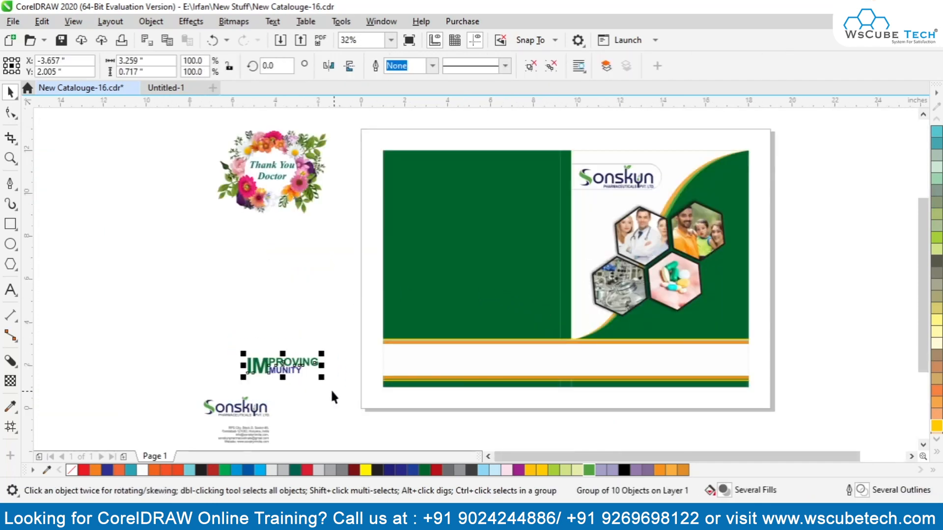
drag(284, 372, 711, 367)
key(z)
drag(539, 314, 786, 405)
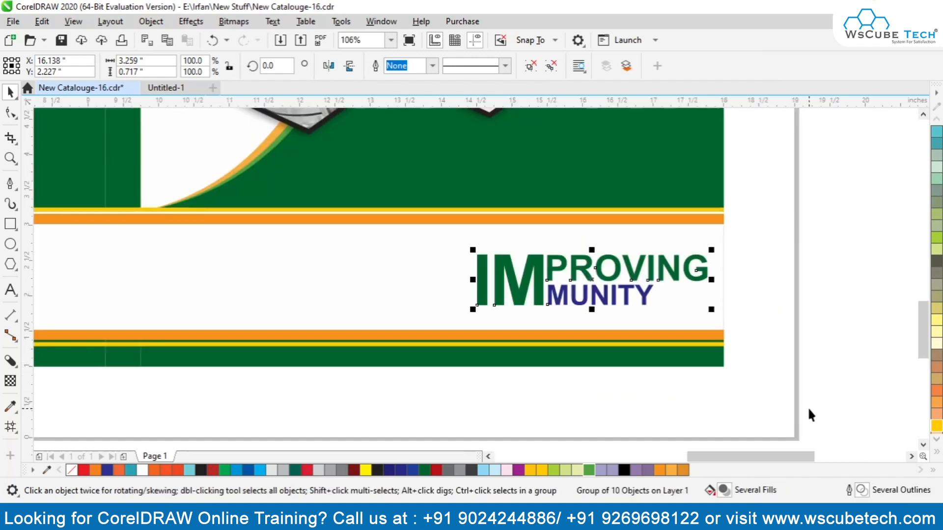
- Enlarge the slogan to about 4.895 by 1.076 in and centre it vertically in the white band
drag(465, 251, 348, 200)
drag(451, 274, 436, 289)
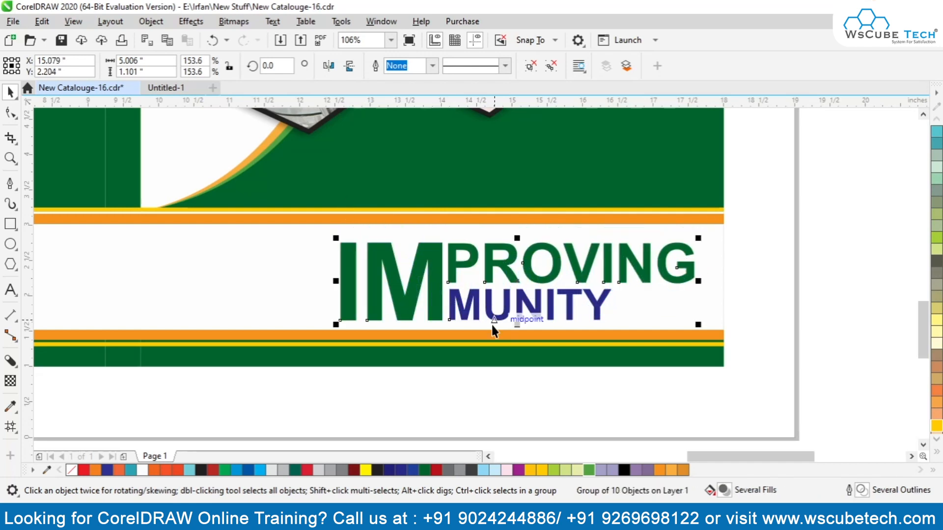
drag(336, 325, 343, 323)
key(F4)
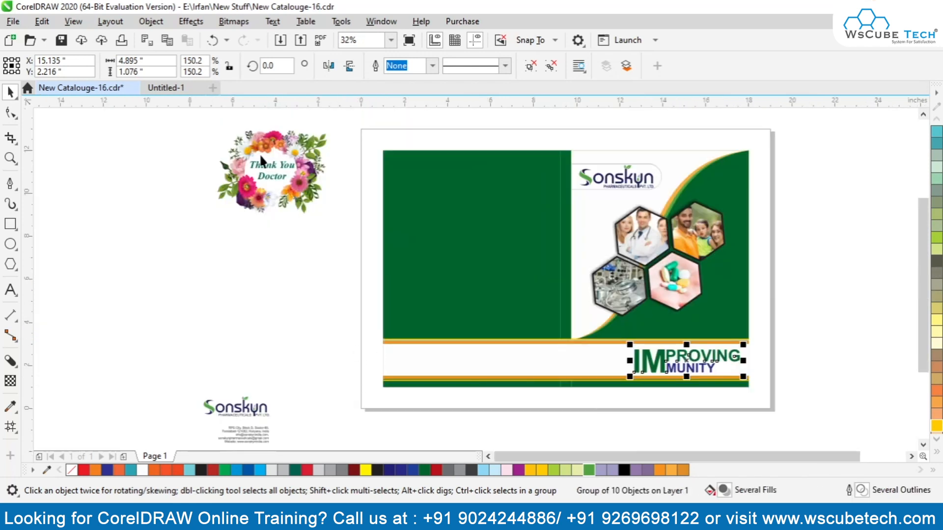
- Move the spare Sonskyn logo into the back panel's white band and enlarge it to about 3.942 by 1.176 in
drag(185, 383, 423, 355)
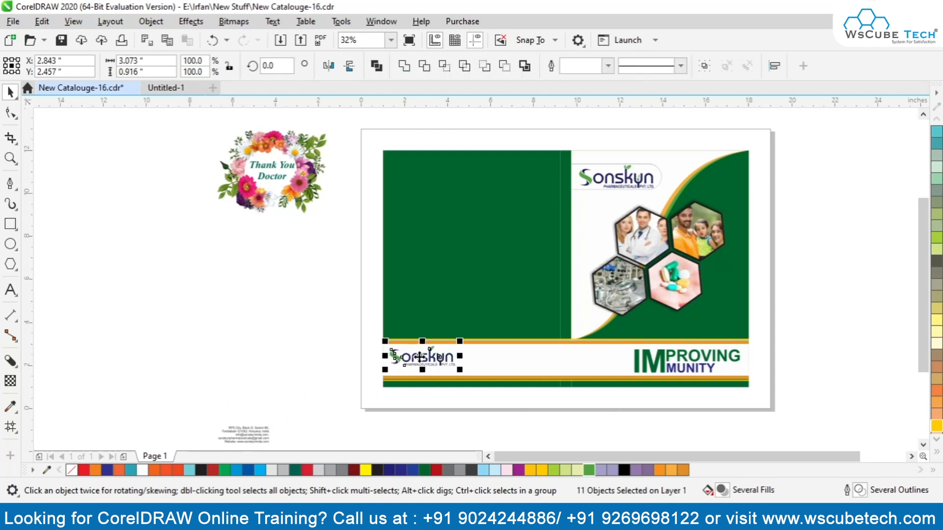
key(z)
drag(358, 326, 568, 405)
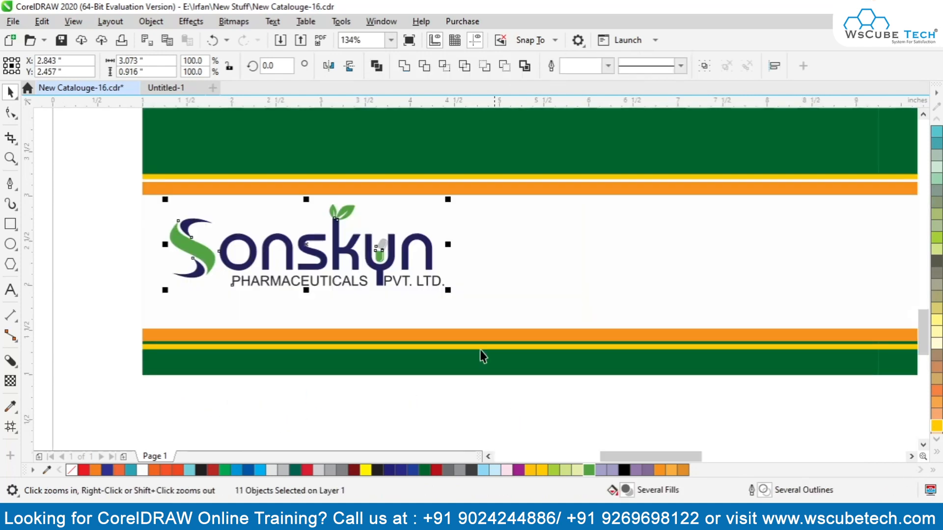
drag(443, 293, 525, 313)
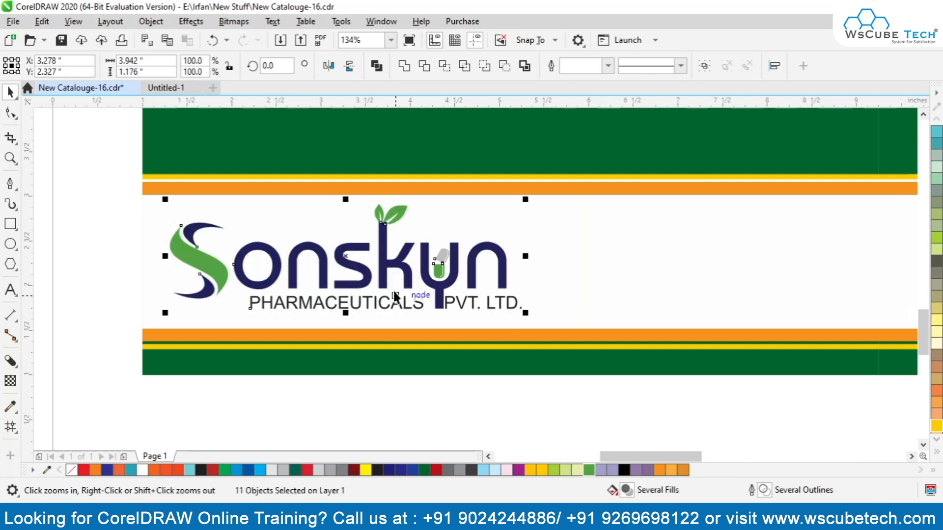
drag(388, 287, 409, 305)
scroll(410, 306, down, 4)
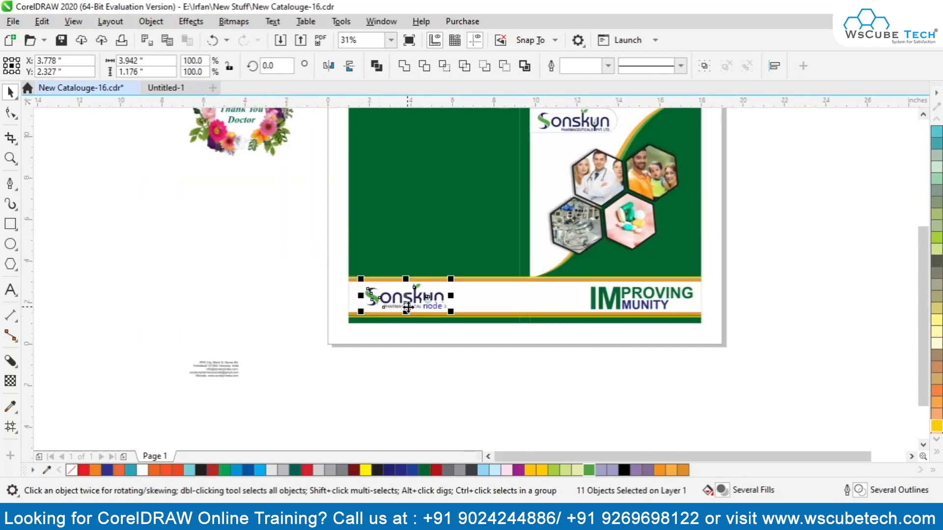
- Nudge the Improving Immunity slogan left to X 14.885 in
click(656, 310)
click(655, 304)
click(655, 304)
key(Left)
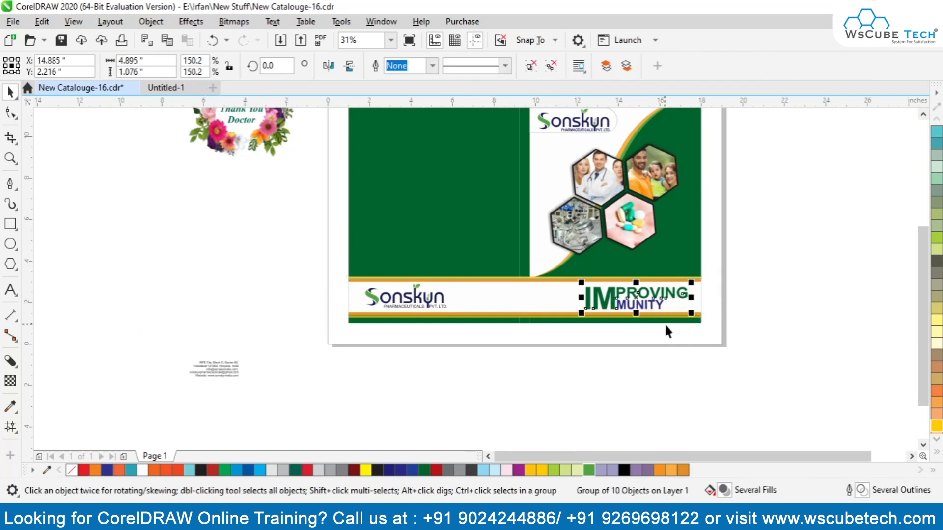
- Move the company's address and contact text beside the back panel's logo, try enlarging it, undo that, and shift the text slightly down
click(289, 397)
drag(305, 431, 308, 429)
drag(242, 373, 508, 299)
drag(272, 232, 536, 367)
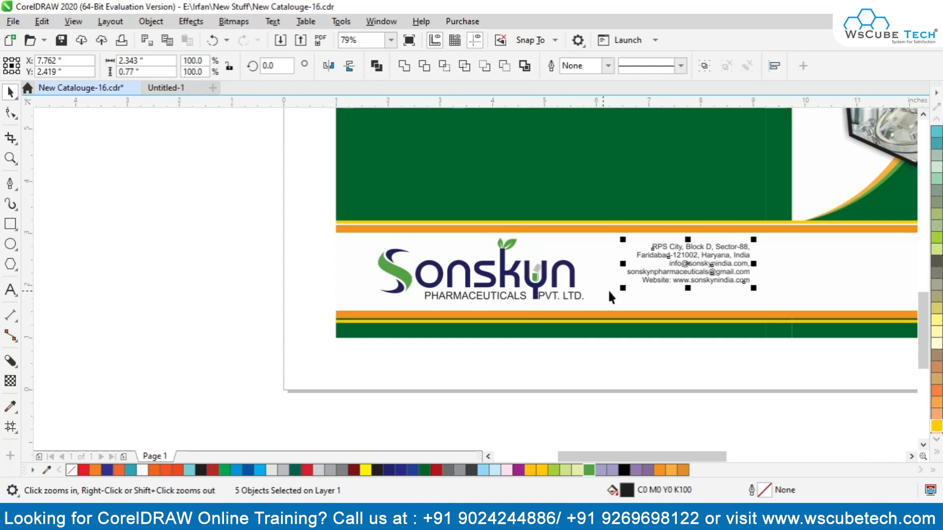
drag(624, 289, 581, 303)
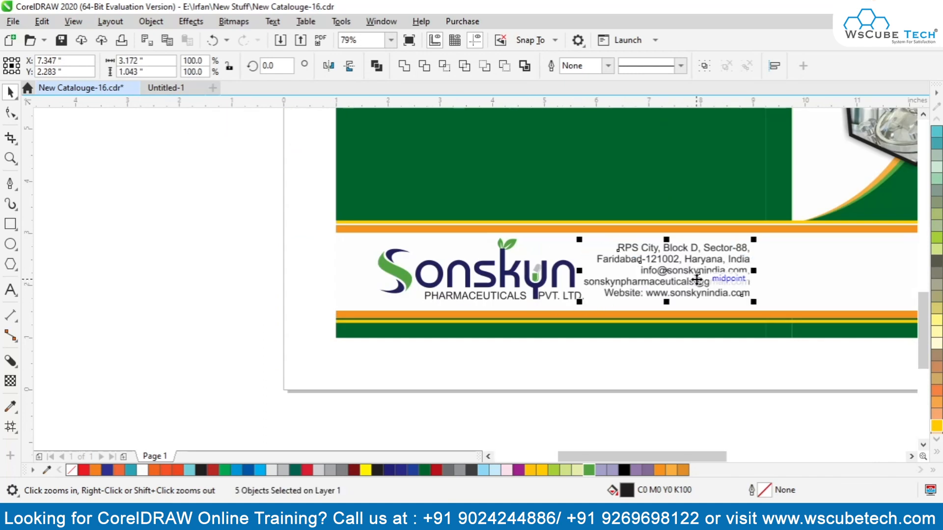
key(ctrl+z)
drag(697, 279, 704, 307)
click(705, 390)
key(F4)
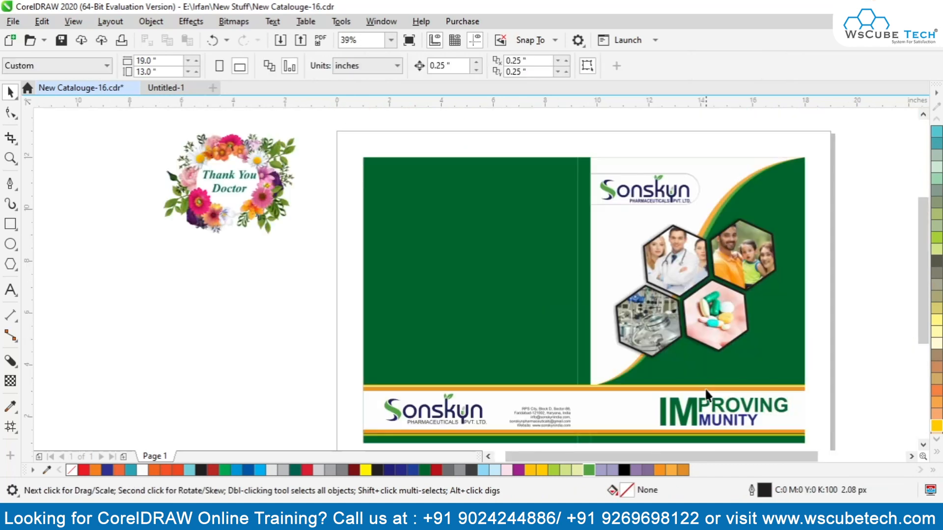
- Move the Thank You Doctor flower wreath onto the green back panel and group its parts
drag(324, 275, 147, 120)
drag(225, 240, 471, 315)
key(ctrl+g)
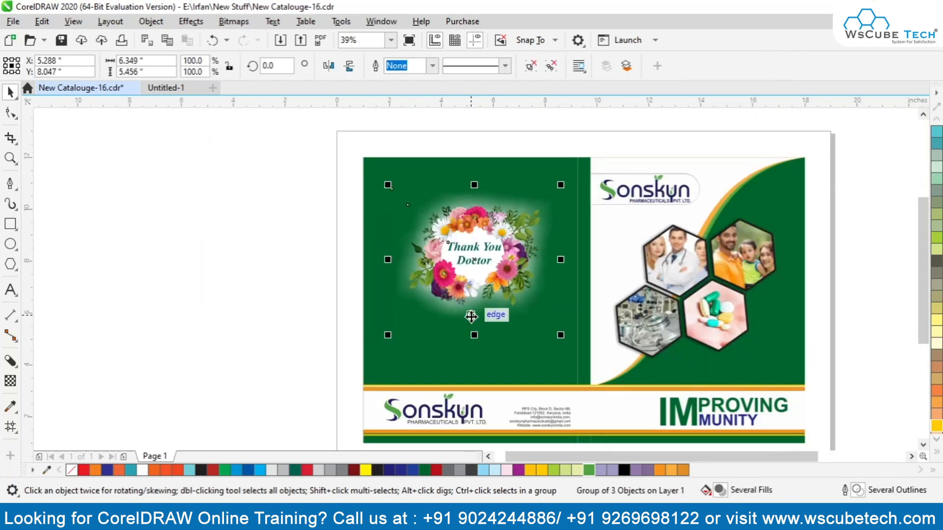
- Centre the Thank You Doctor wreath on the green back panel and shift it upward within the panel
shift+click(505, 347)
key(e)
key(c)
click(469, 295)
drag(470, 295, 470, 254)
click(307, 259)
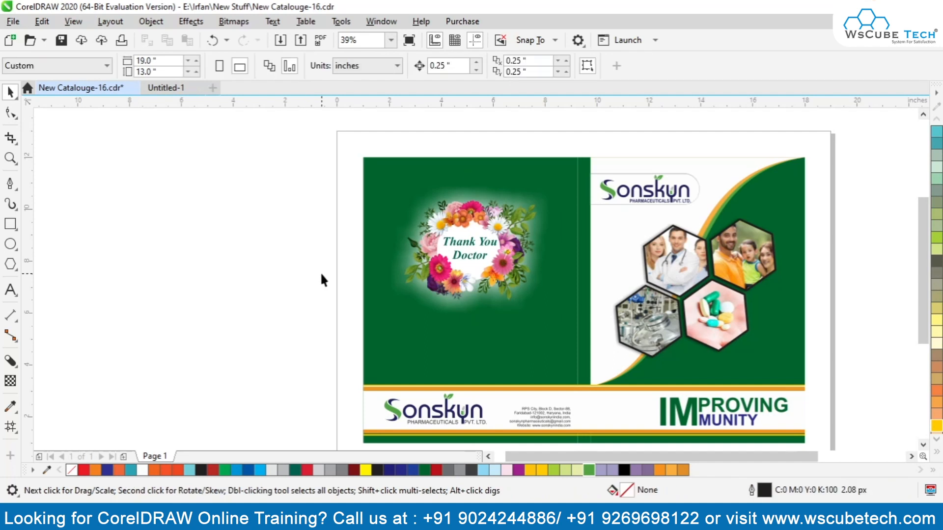
key(F4)
click(223, 268)
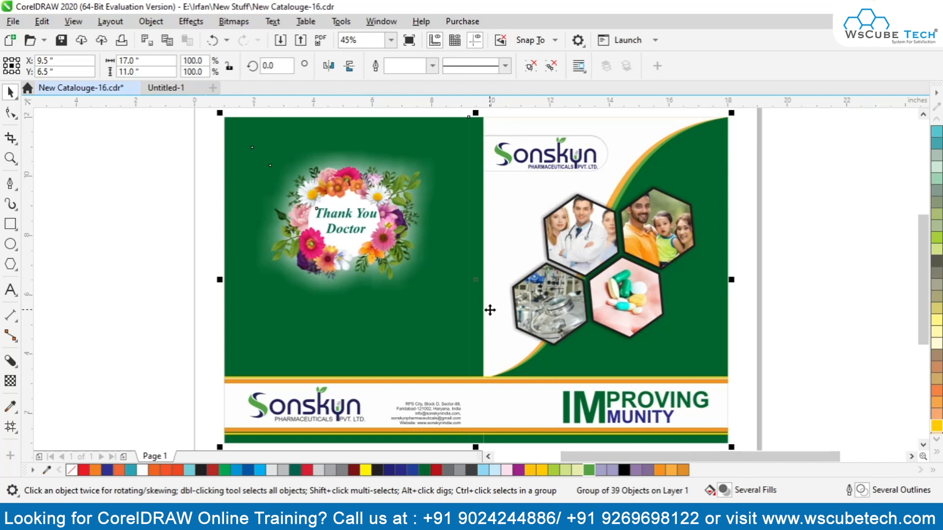
- Add the text IMPROVING IMMUNITY beside the cover and make it bold
click(10, 290)
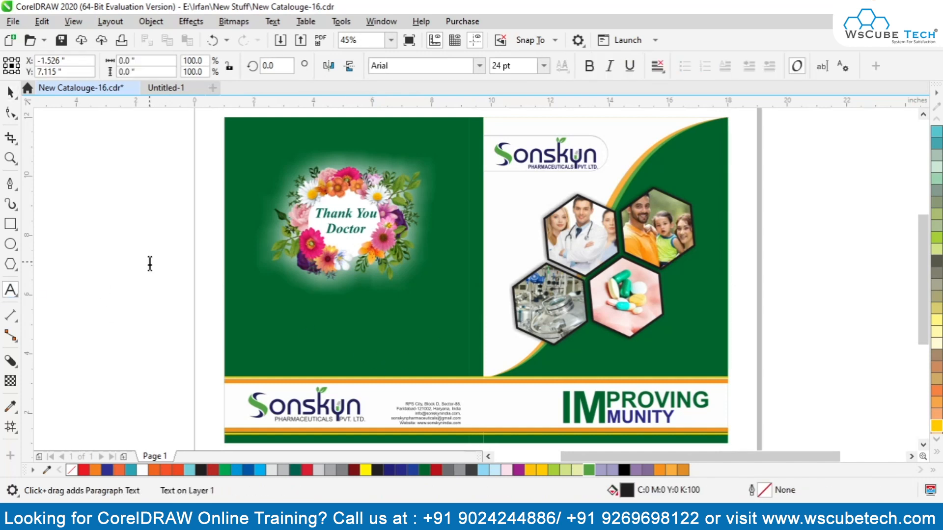
click(150, 264)
text(MPROVING IMMUNITY)
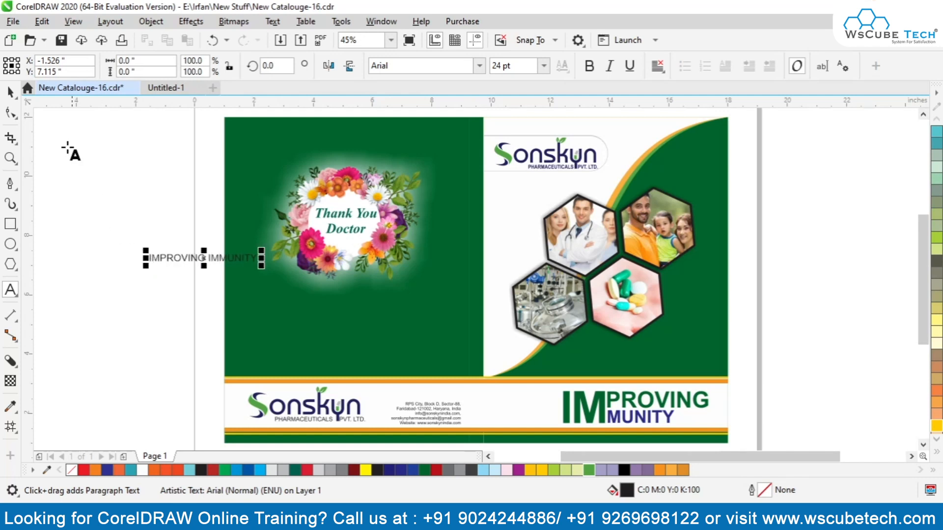
click(11, 92)
click(589, 65)
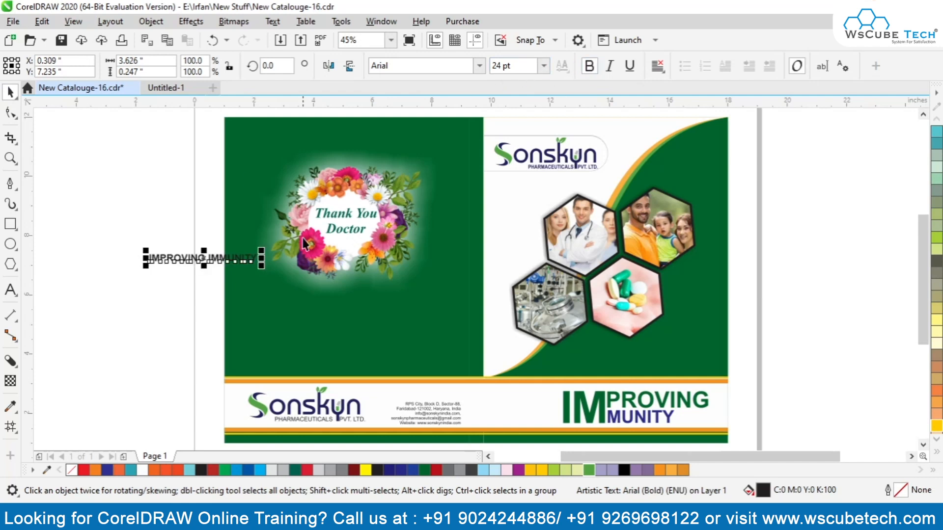
- Try rotating the new Improving Immunity text to 270 and then 90 degrees, undoing each rotation
click(240, 256)
drag(264, 269, 199, 303)
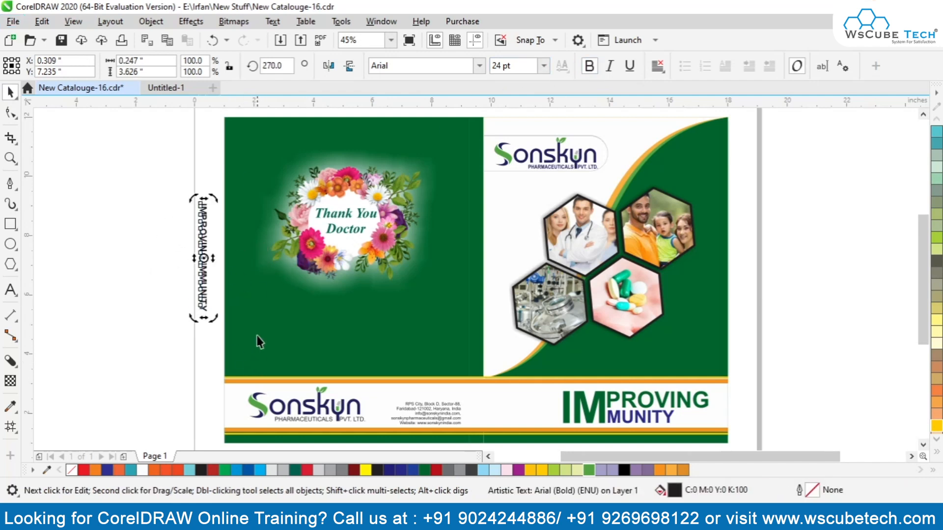
key(ctrl+z)
text(90)
key(Return)
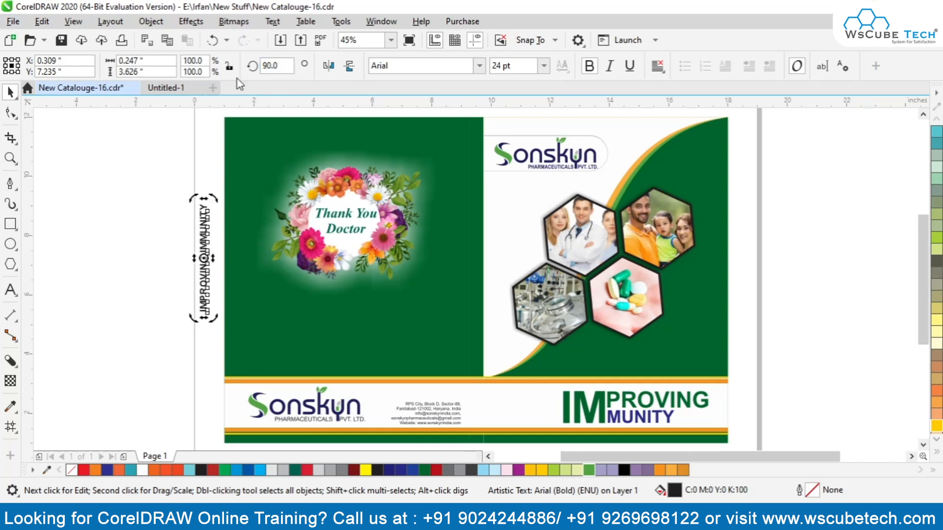
key(ctrl+z)
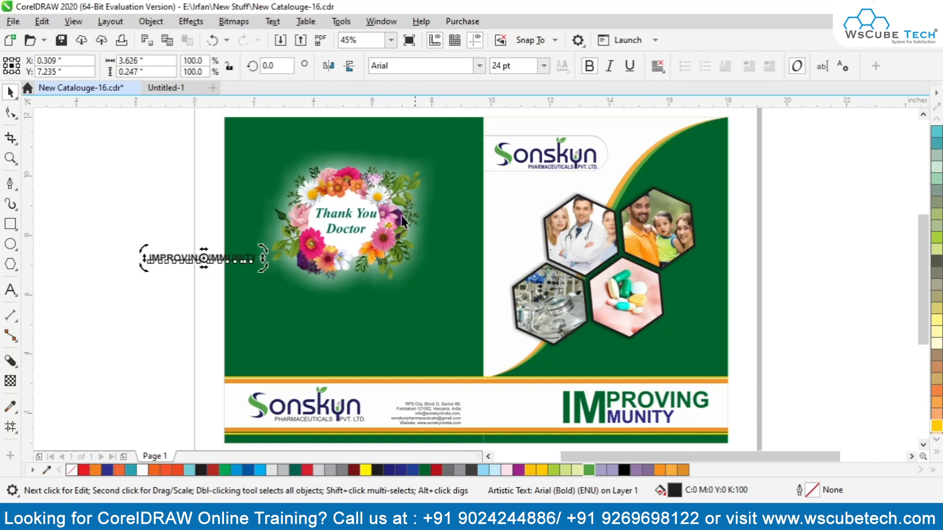
- Rotate the Improving Immunity text to 270 degrees and centre it on the cover's spine at X 9.5, Y 6.5 in
drag(263, 267, 476, 243)
key(Escape)
scroll(471, 137, up, 5)
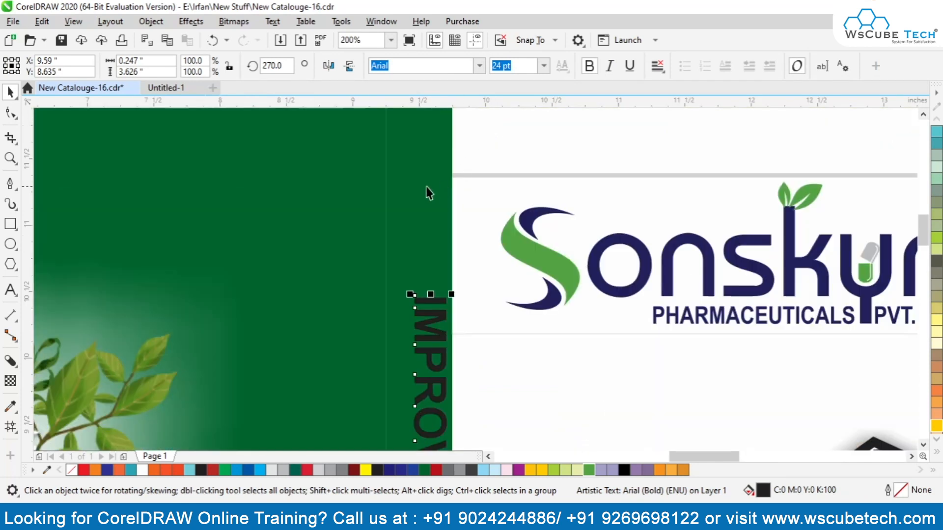
shift+click(426, 186)
key(e)
scroll(426, 186, down, 2)
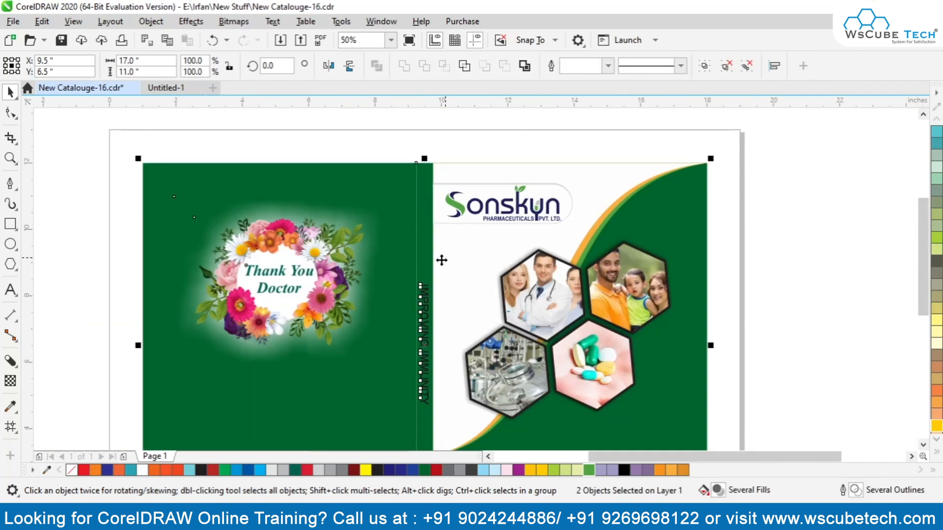
click(387, 161)
- Fill the spine slogan with white and set its font to Impact
click(425, 293)
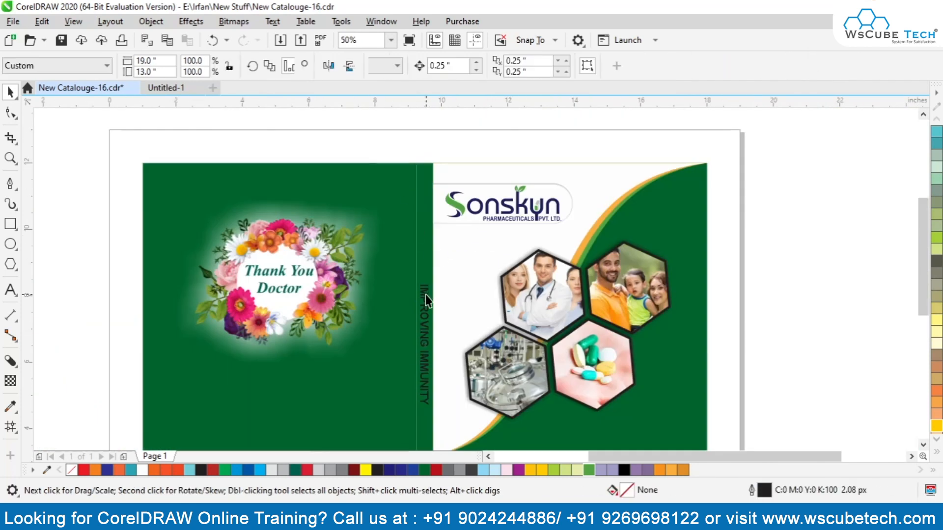
click(935, 322)
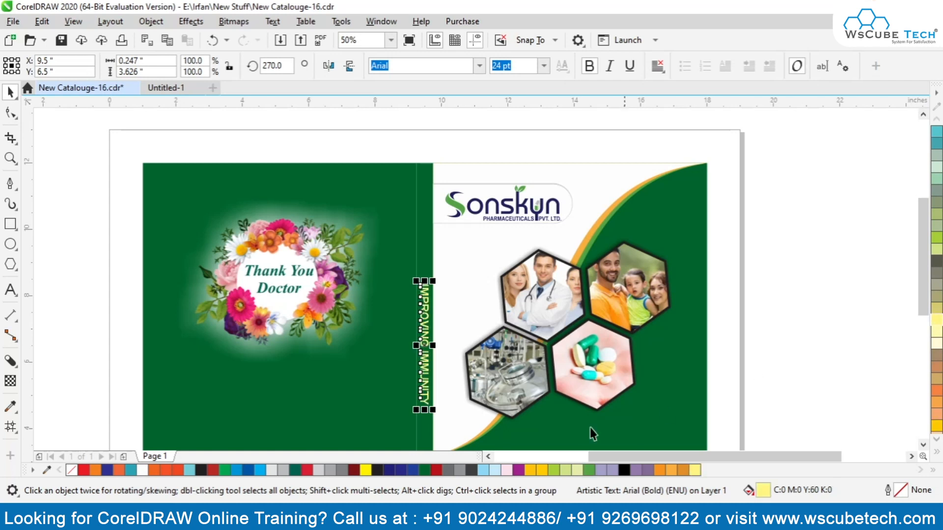
click(141, 470)
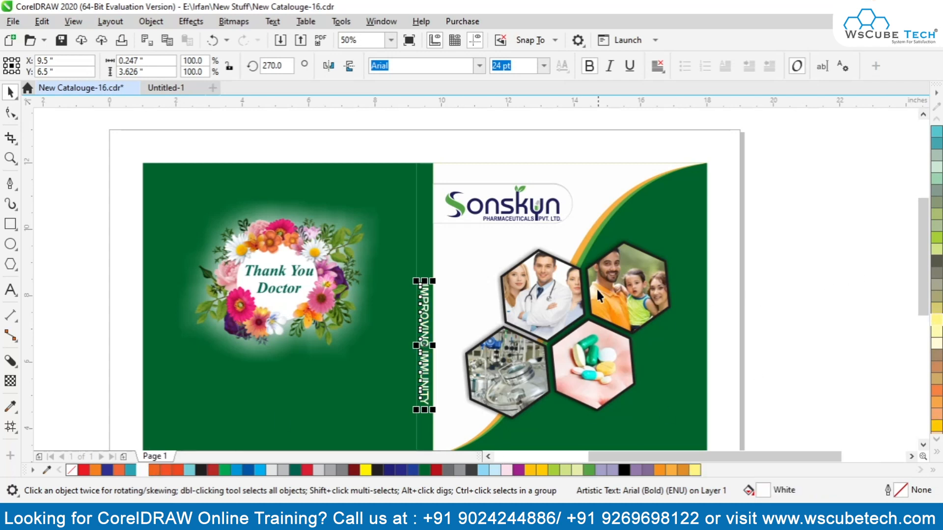
click(483, 65)
click(446, 128)
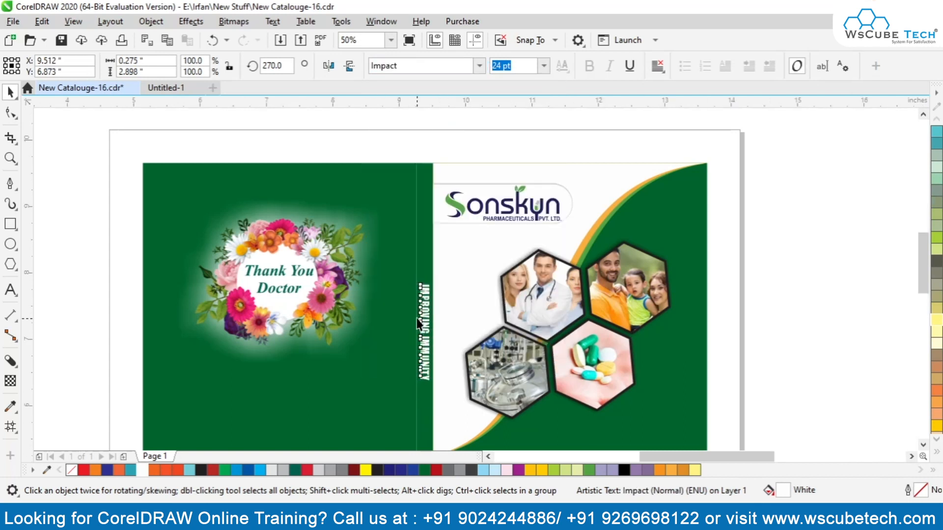
scroll(418, 324, up, 3)
scroll(417, 320, down, 4)
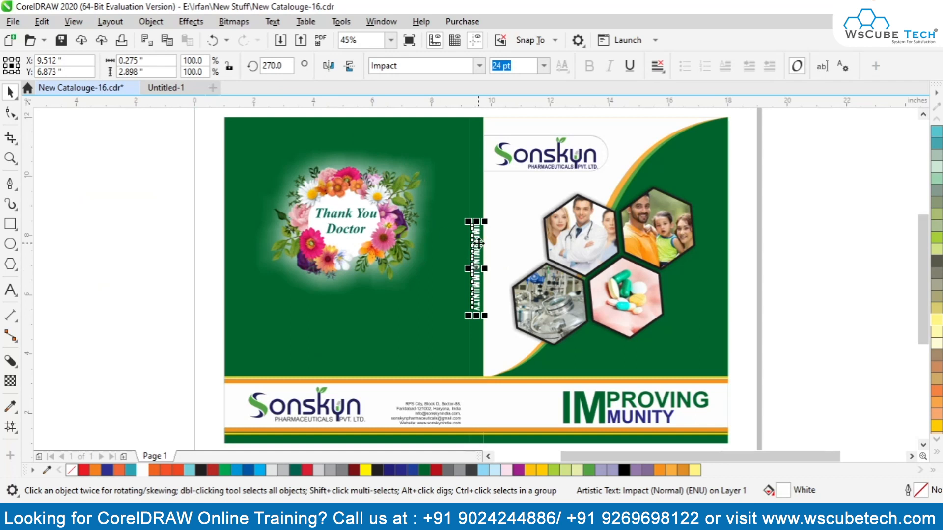
- Extend the spine slogan with the year so it reads IMPROVING IMMUNITY -2020
scroll(474, 341, up, 2)
key(F8)
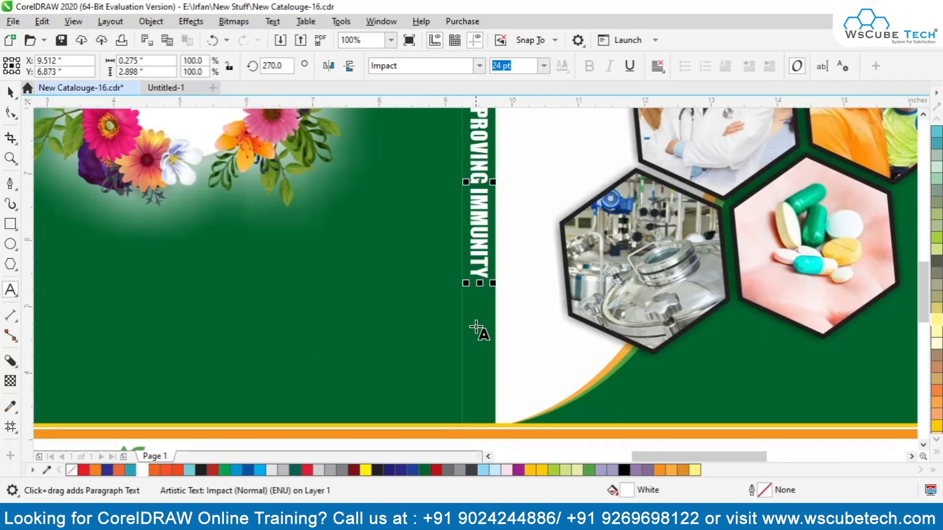
text(202)
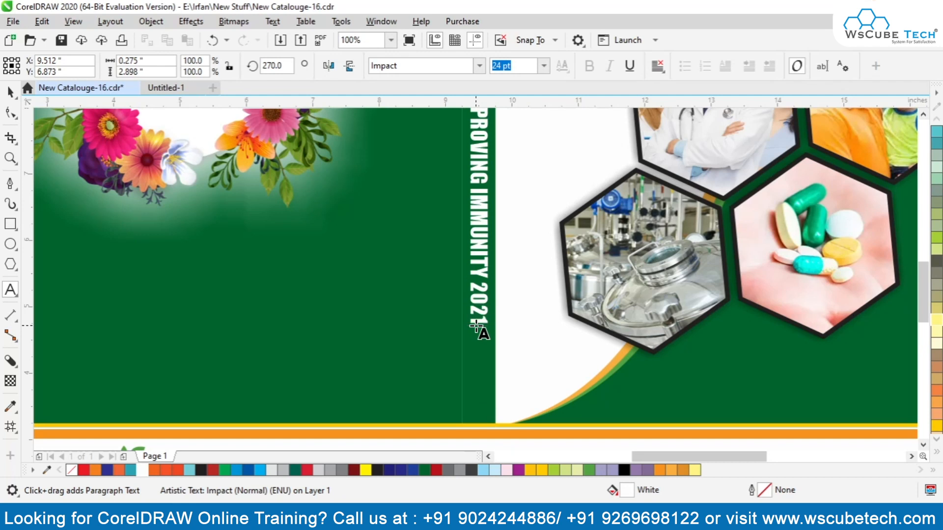
text(0)
text(-)
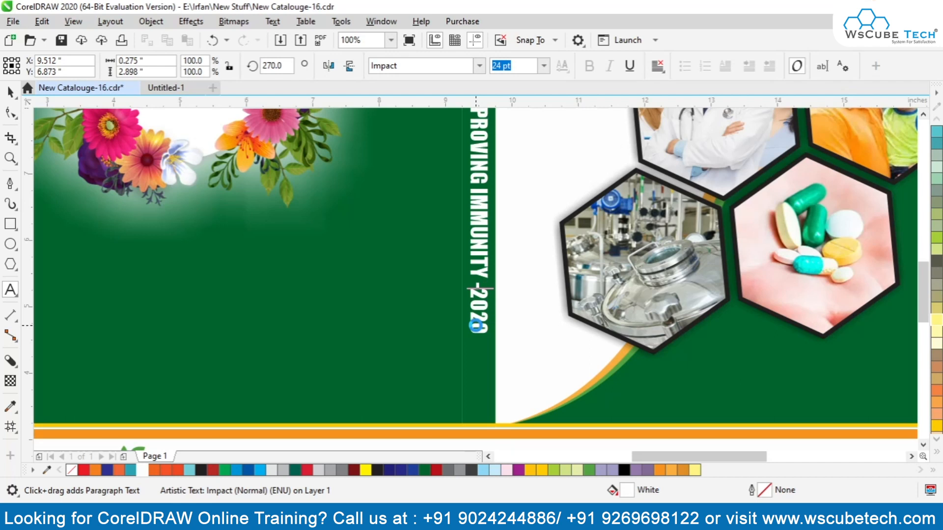
click(524, 342)
click(7, 93)
scroll(444, 288, down, 1)
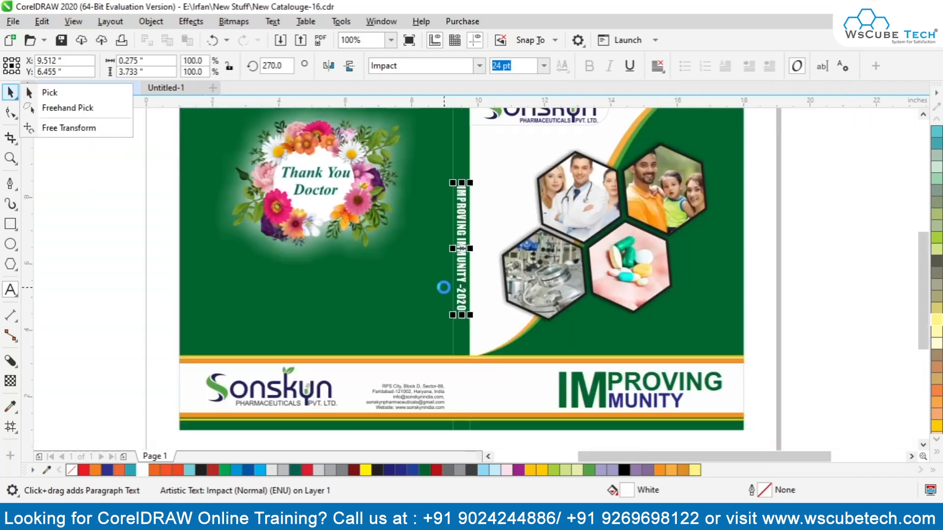
click(51, 93)
- Add a two-line text below the spine slogan reading Vol. on the first line and 1 on the second
key(F2)
drag(416, 293, 527, 377)
key(F8)
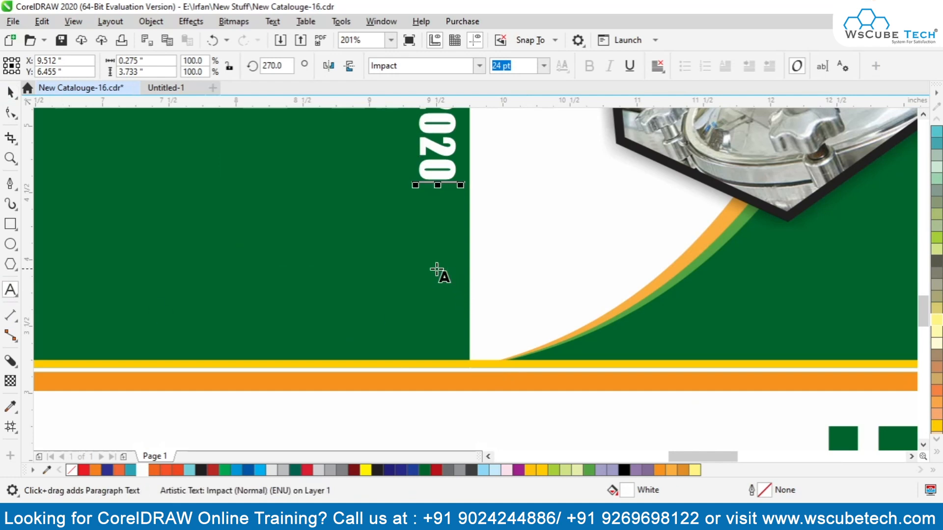
click(432, 269)
text(VO)
key(BackSpace)
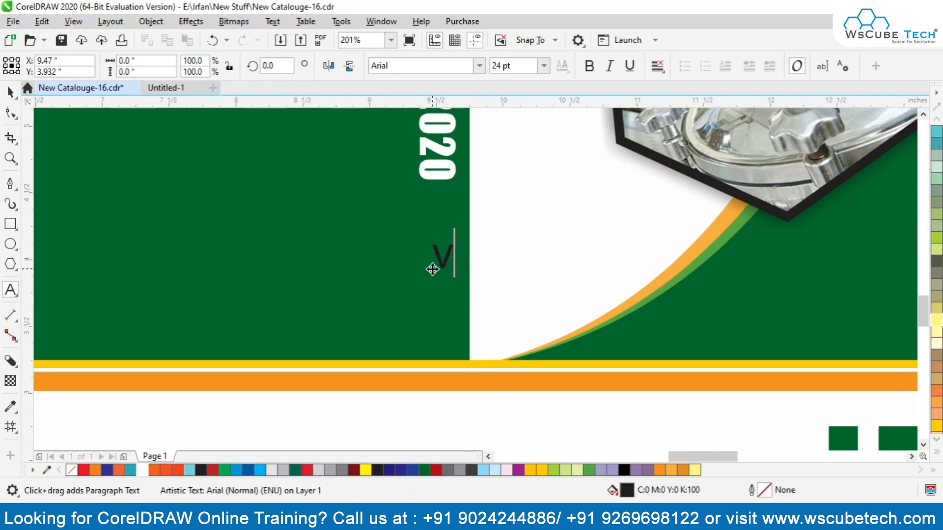
text(ol.)
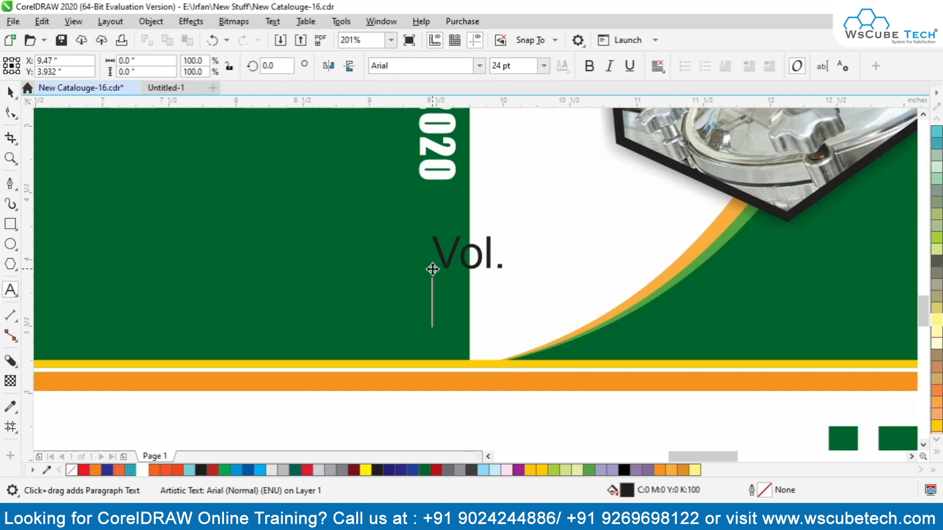
key(Return)
text(1)
- Format the Vol. 1 text as bold, centre-aligned Times New Roman
key(ctrl+a)
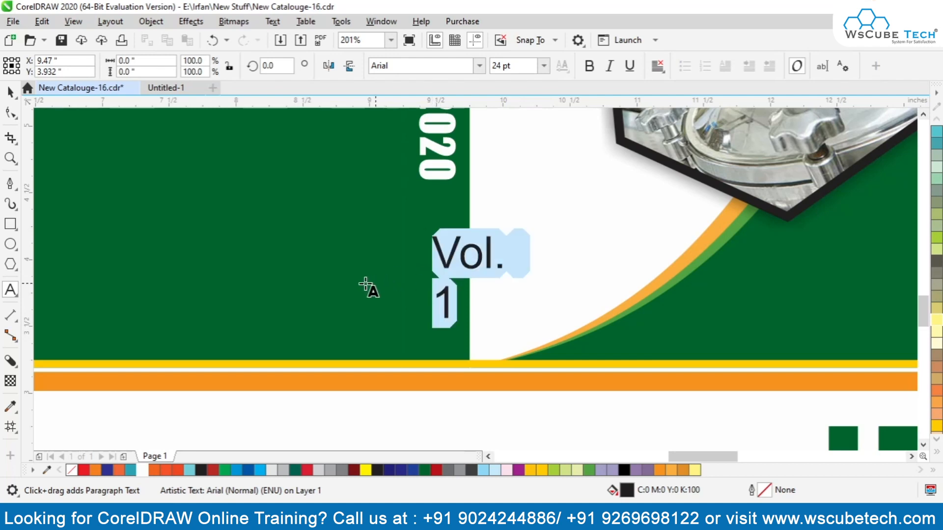
click(589, 66)
click(657, 65)
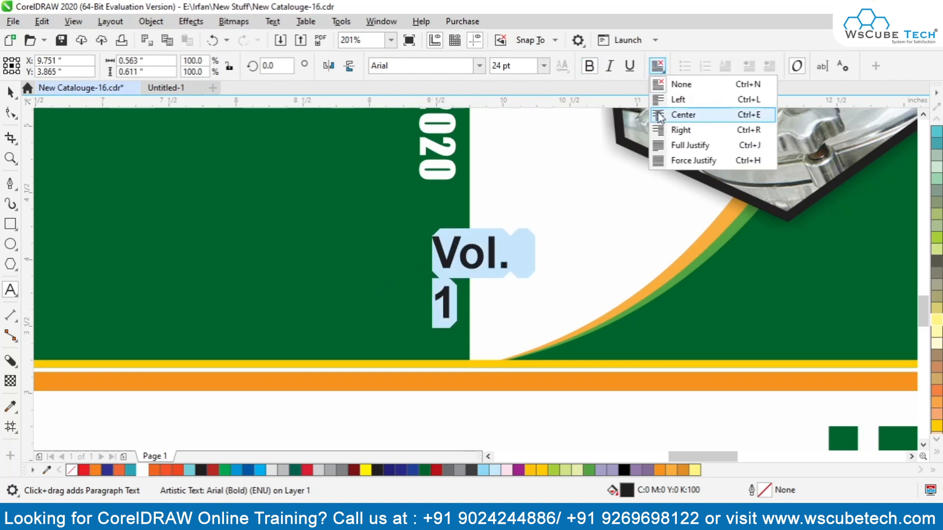
click(655, 116)
click(479, 65)
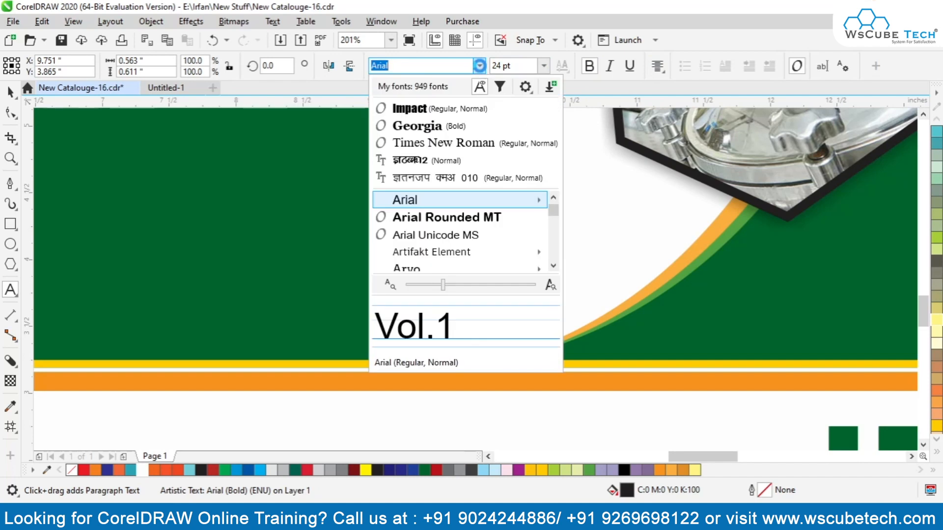
click(464, 143)
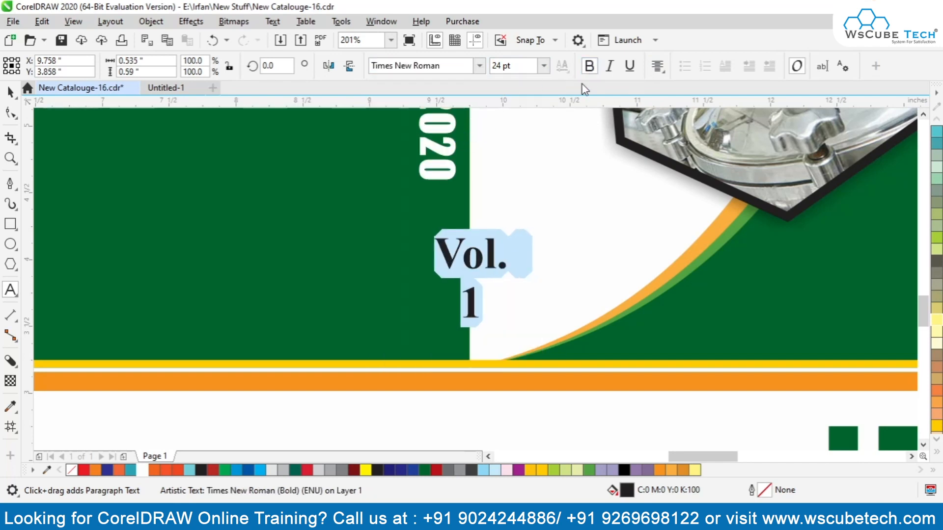
- Fill the Vol. 1 text with light yellow (C0 M0 Y60 K0) and set its size to 14 pt
click(10, 91)
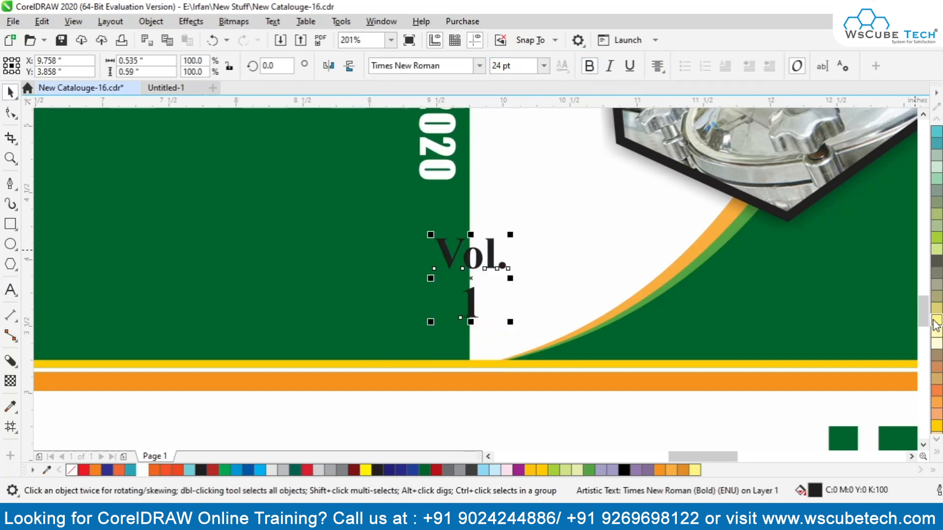
click(936, 320)
click(492, 65)
text(14)
key(Return)
text(1)
drag(526, 67, 448, 65)
text(14)
key(Return)
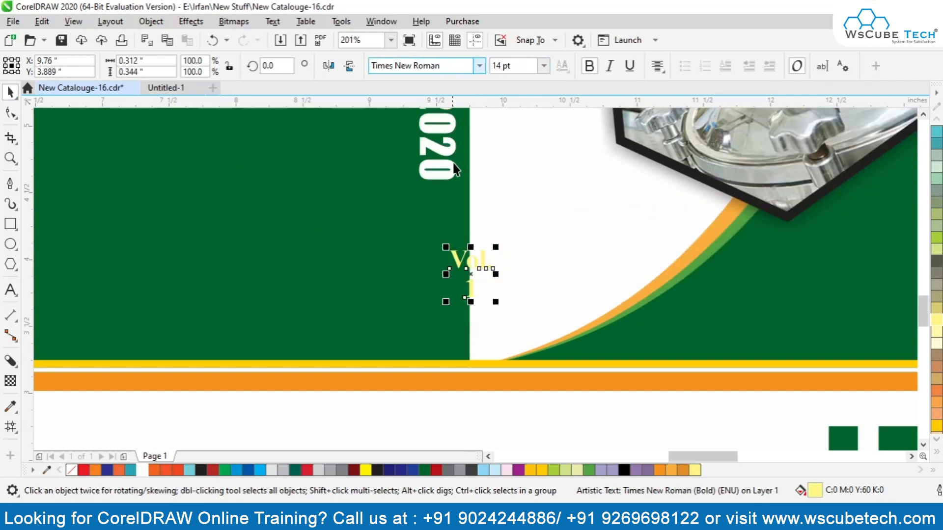
- Move the Vol. 1 text onto the lower end of the green spine, just above the yellow and orange stripes
drag(467, 273, 444, 296)
shift+click(457, 240)
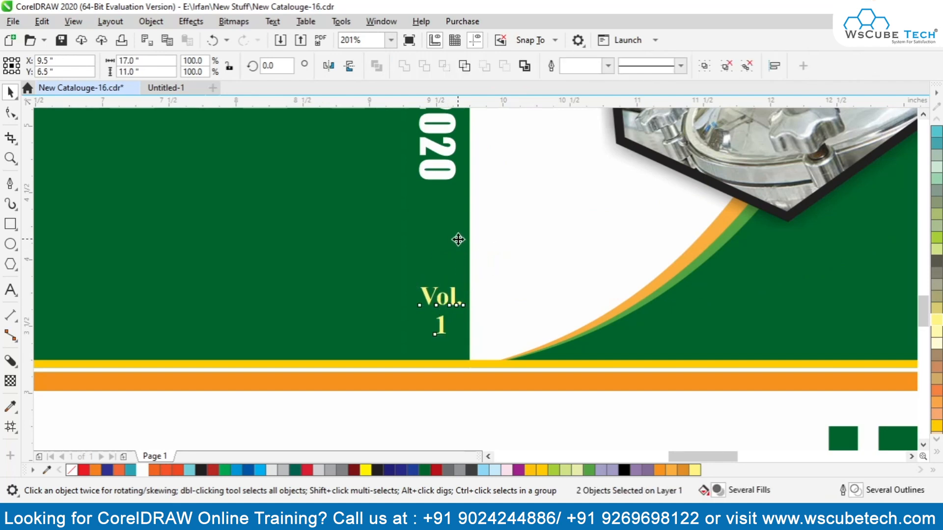
key(Escape)
key(F5)
key(F4)
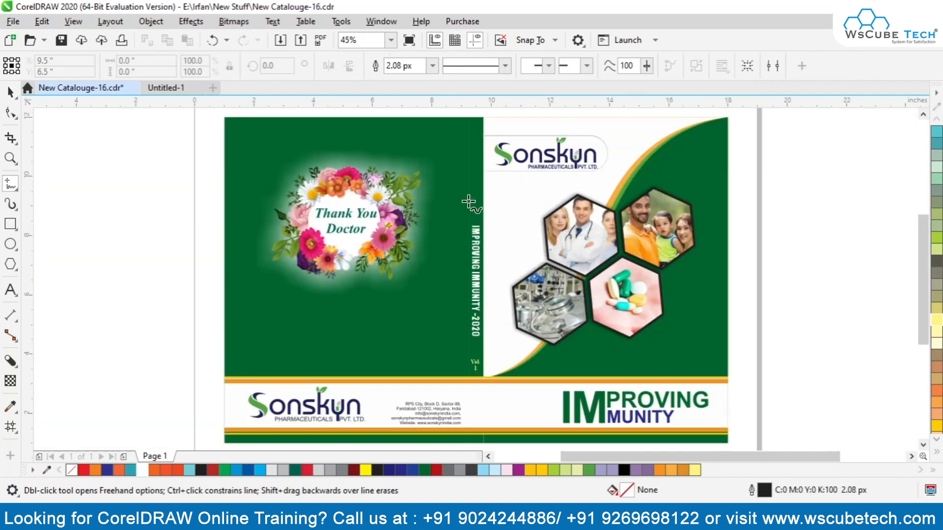
click(11, 91)
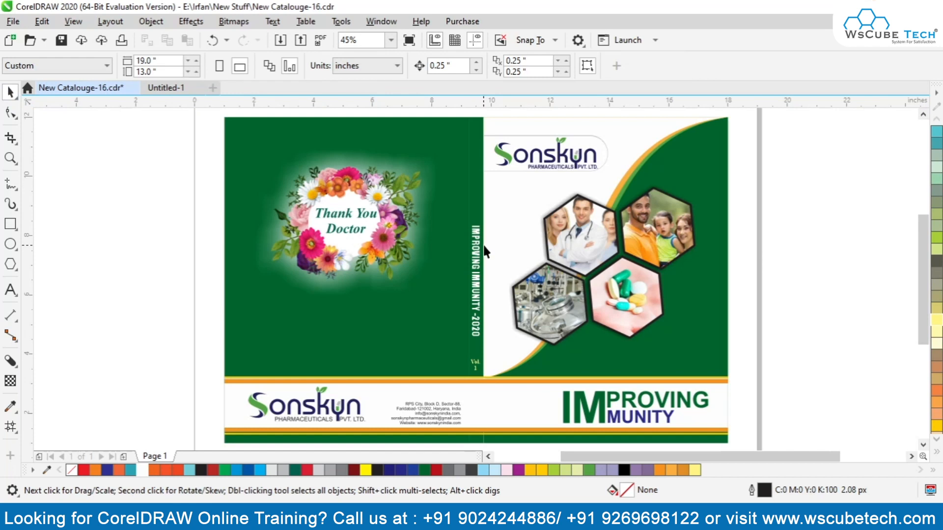
- Ungroup the cover artwork so the spine rectangle can be selected separately
click(474, 361)
shift+click(479, 131)
shift+click(479, 129)
click(466, 123)
click(530, 66)
click(453, 112)
- Centre the spine slogan on the spine rectangle, then move it up to Y 7.722 in
click(476, 255)
shift+click(476, 186)
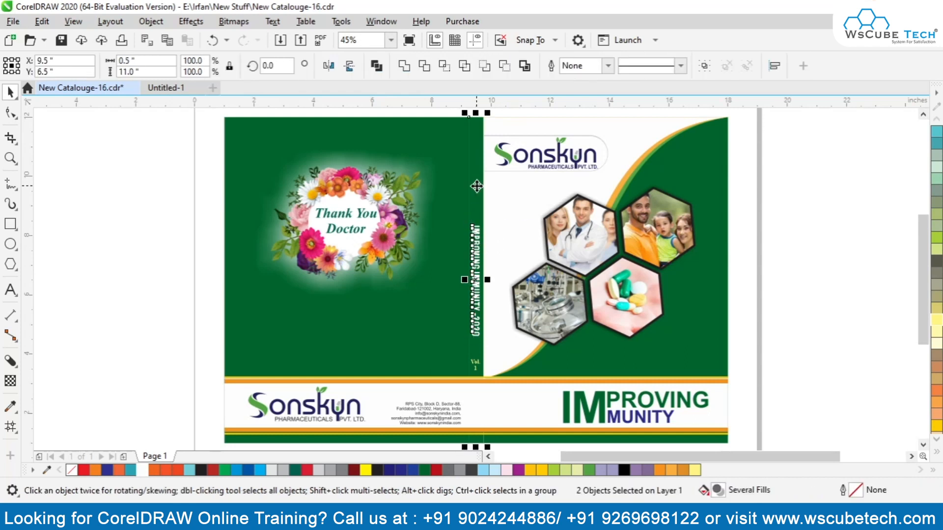
click(96, 219)
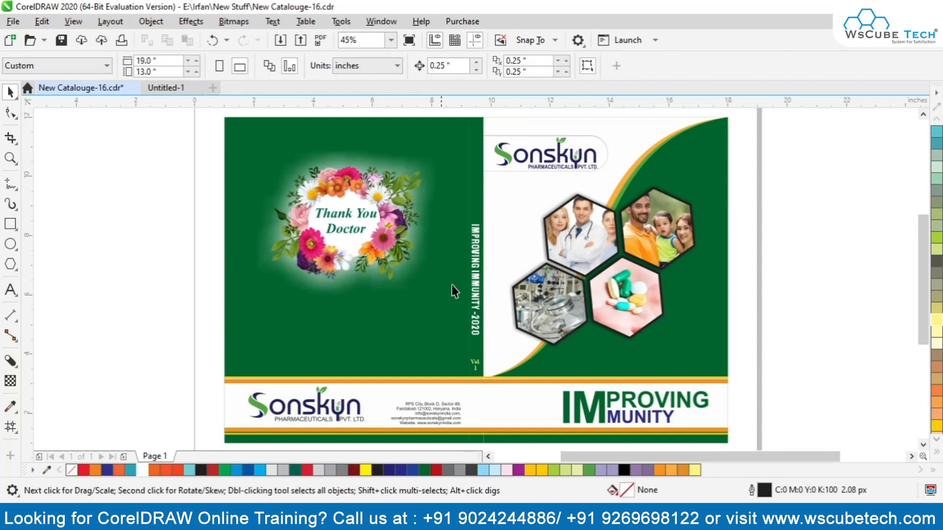
click(475, 264)
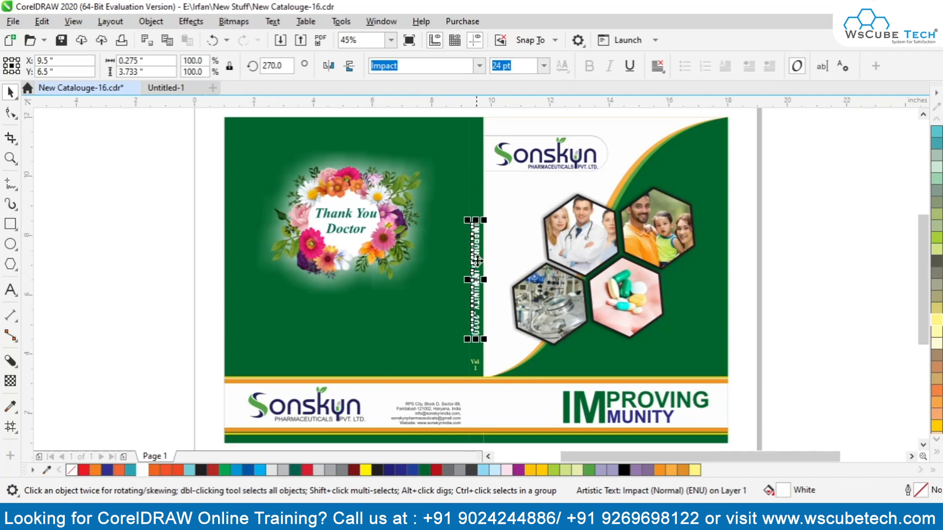
drag(474, 280, 472, 243)
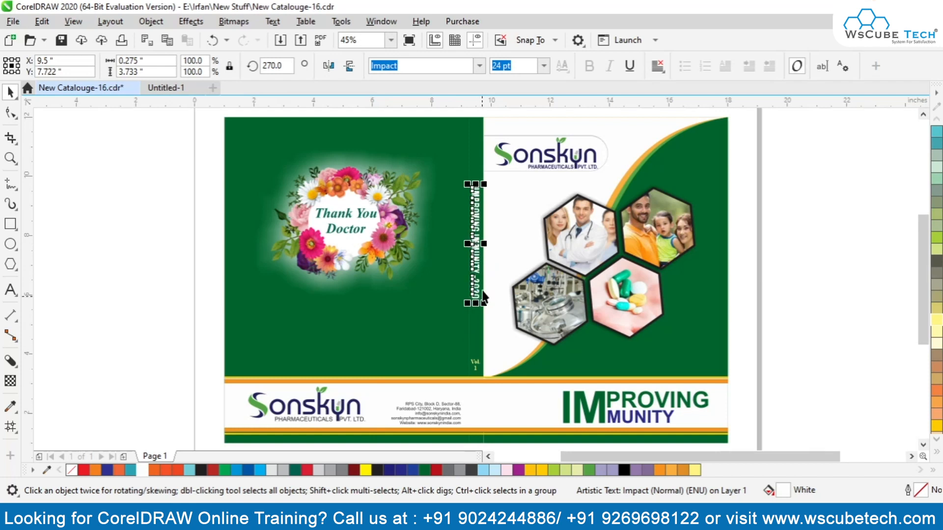
- Nudge the Vol. 1 text on the green spine slightly lower, to Y 3.495 in
click(159, 223)
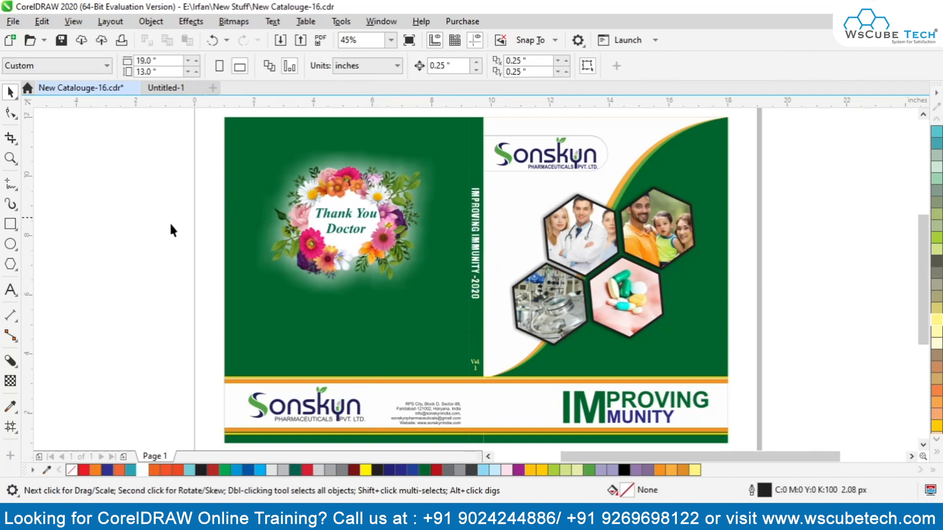
scroll(476, 340, up, 5)
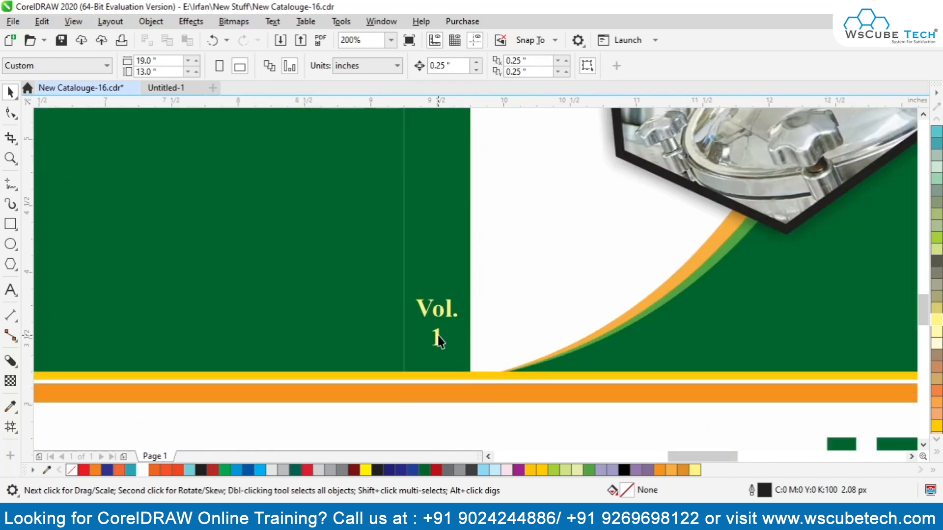
click(436, 318)
drag(437, 318, 434, 330)
scroll(434, 330, down, 2)
scroll(435, 161, up, 3)
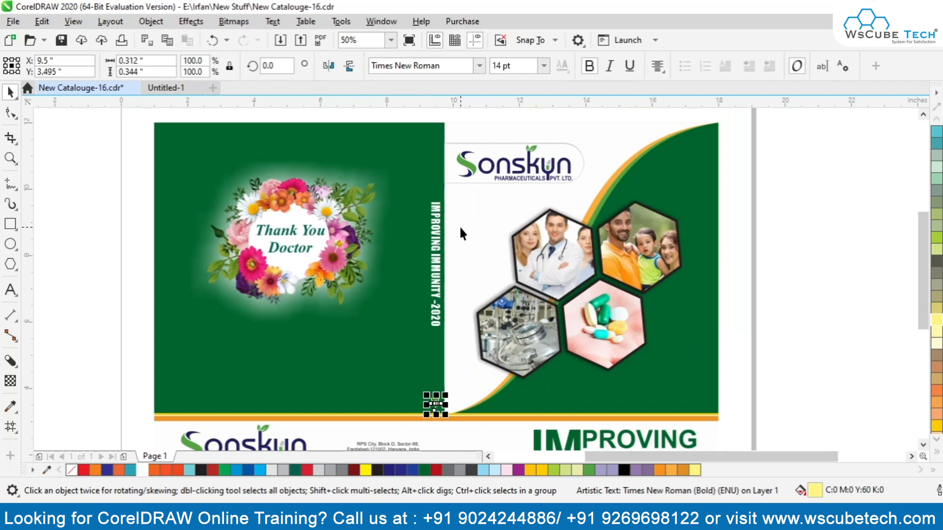
- Place a copy of the front cover's Sonskyn logo off the page, beside the back cover
click(469, 158)
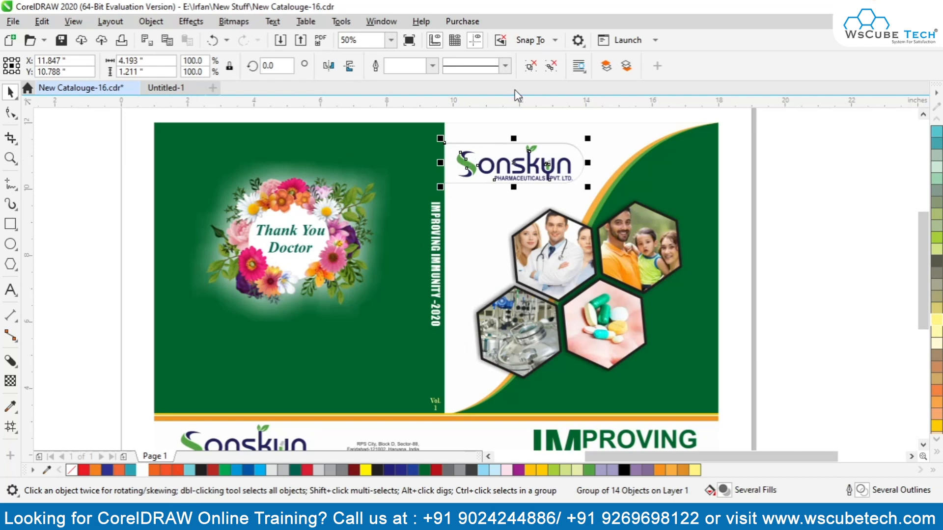
drag(471, 160, 115, 203)
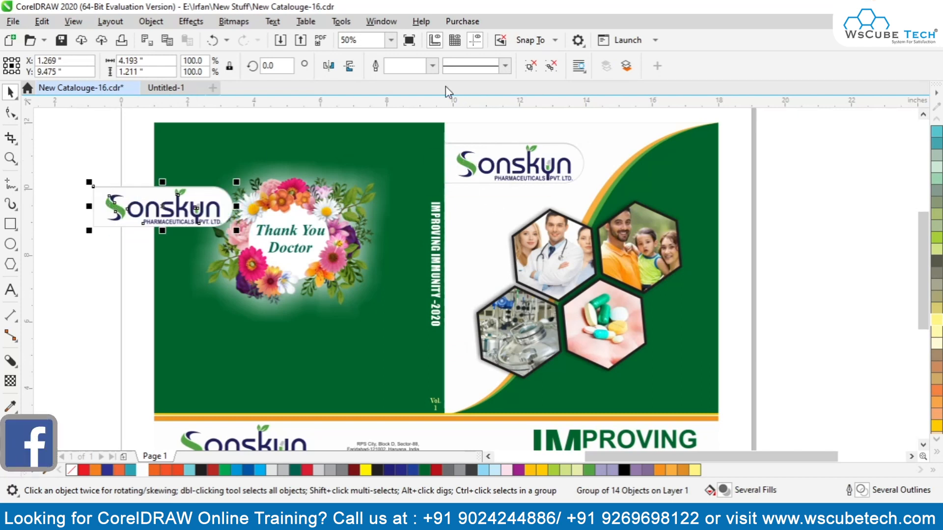
drag(216, 212, 131, 212)
scroll(147, 223, left, 6)
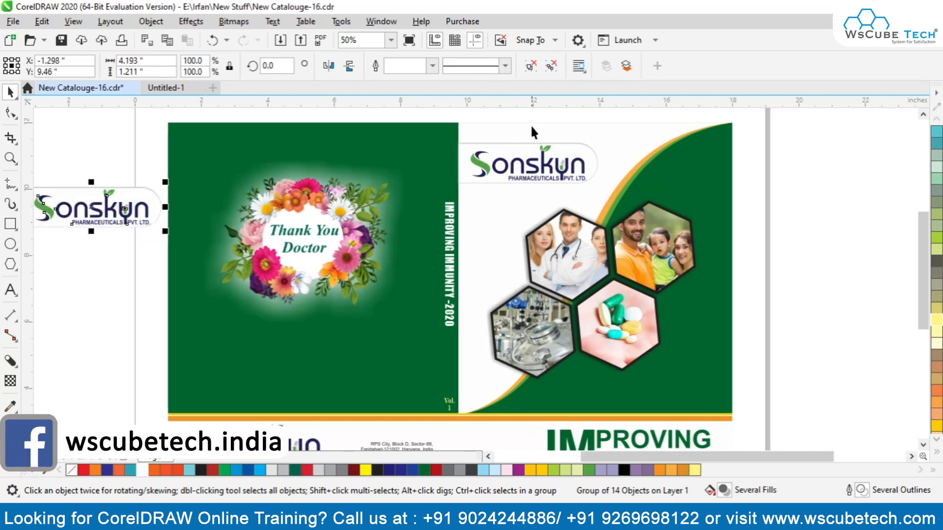
- Ungroup the copied logo, delete its lettering and group the three shapes of the S symbol
click(551, 66)
click(199, 289)
drag(113, 172, 241, 263)
key(Delete)
drag(101, 122, 135, 248)
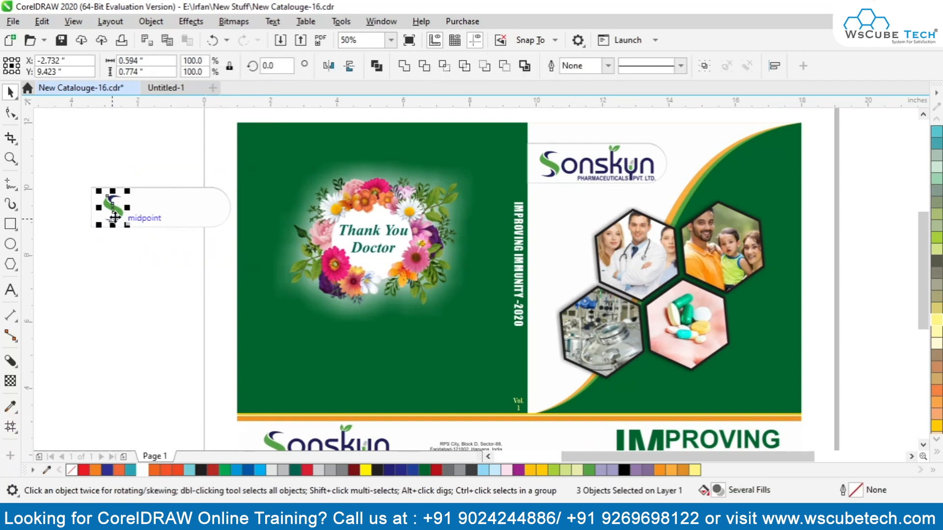
key(ctrl+g)
- Move the S symbol to the upper end of the spine and delete the leftover rounded logo panel
drag(115, 216, 513, 152)
drag(58, 158, 239, 310)
key(Delete)
- Centre the S symbol horizontally on the spine rectangle and scale it to about 0.332 × 0.432 in
key(F2)
drag(481, 121, 561, 206)
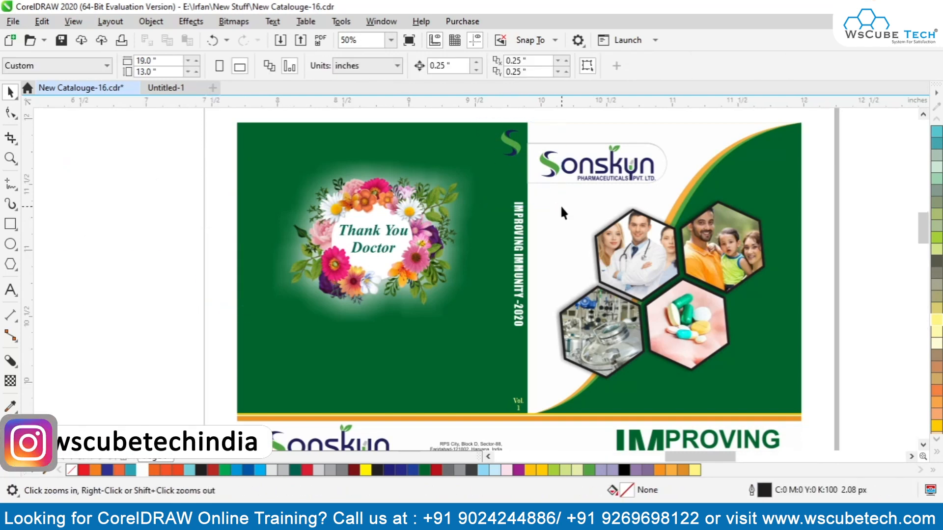
scroll(546, 204, up, 1)
click(447, 241)
key(Escape)
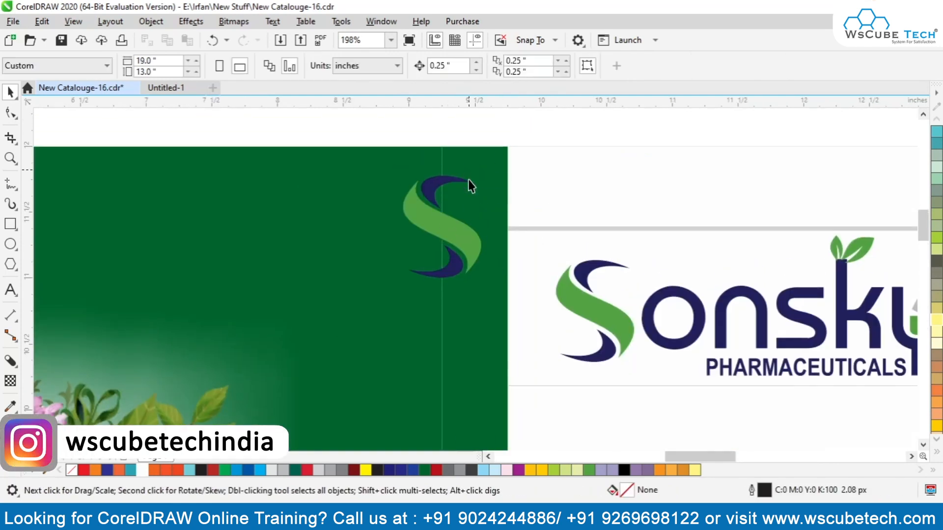
click(438, 233)
key(Right)
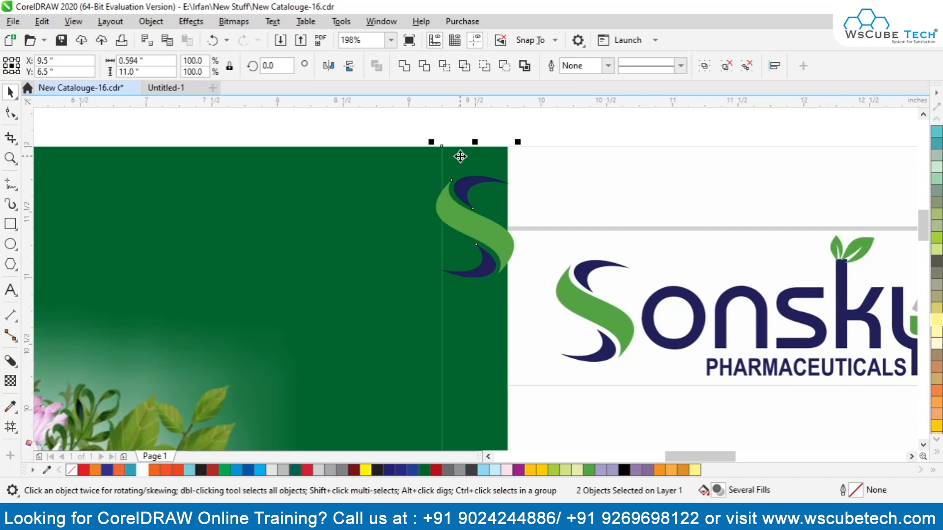
key(ctrl+g)
drag(430, 274, 449, 265)
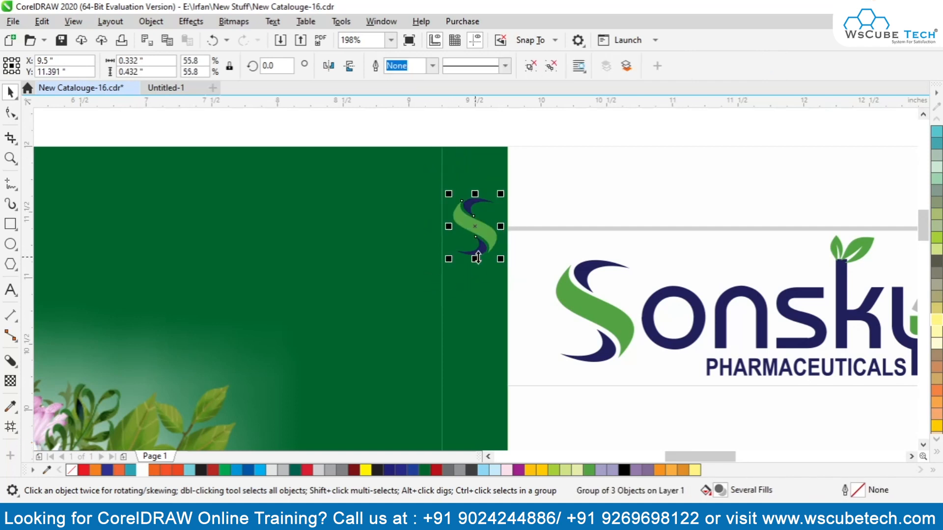
- Add a drop shadow to the spine's S symbol and make the shadow white with Normal merge mode
click(13, 363)
click(49, 359)
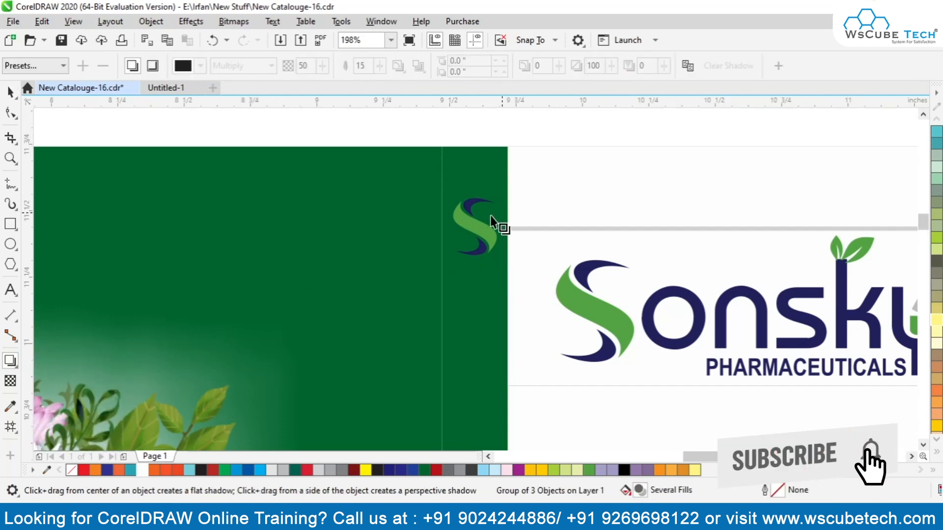
scroll(496, 216, up, 2)
drag(449, 240, 494, 239)
click(260, 66)
click(223, 74)
click(202, 66)
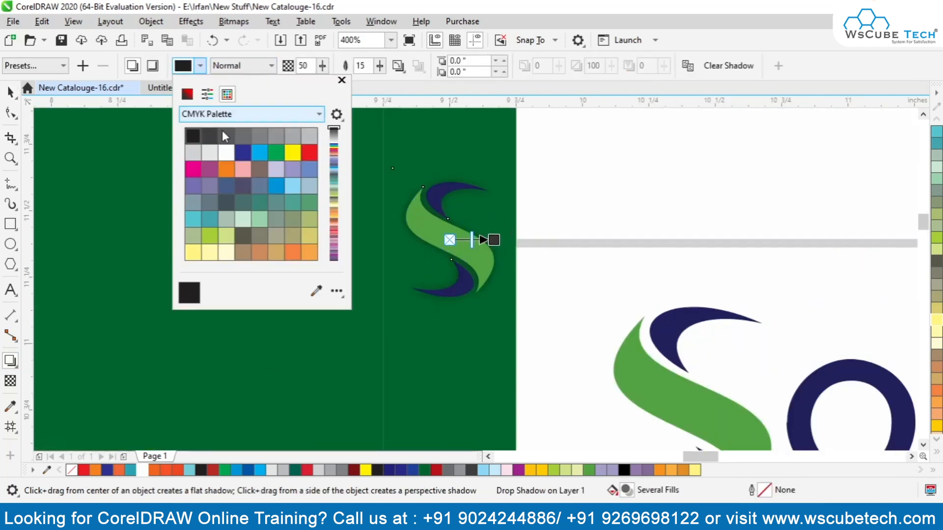
click(226, 152)
- Set the S symbol's drop shadow to opacity 100 and feathering 10
click(307, 66)
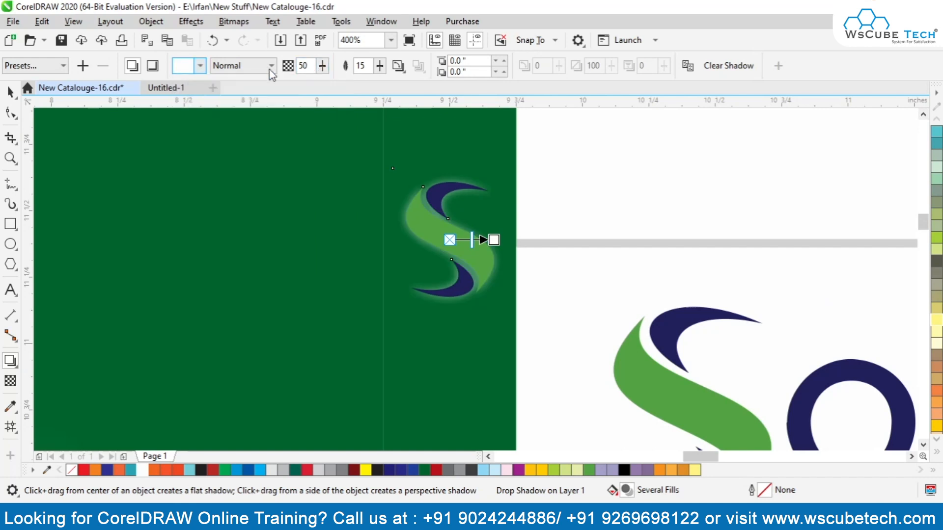
double_click(304, 65)
text(1)
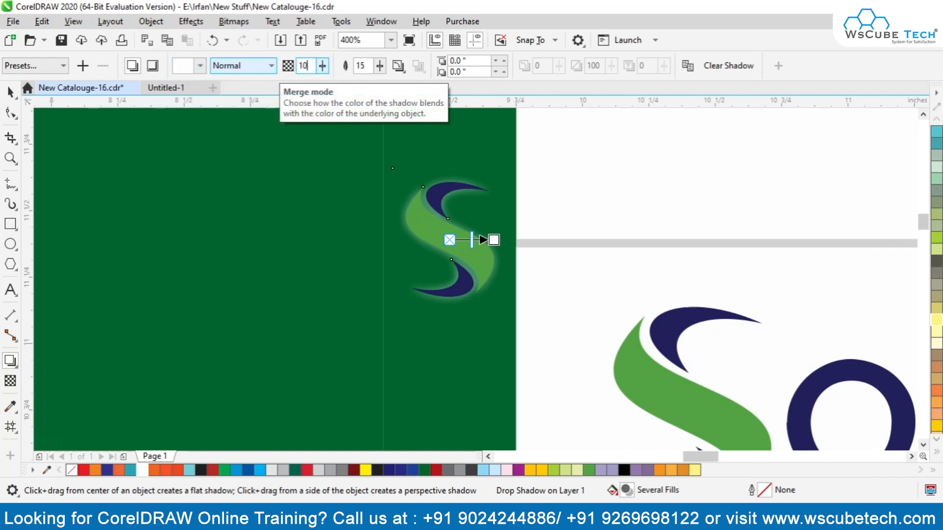
text(00)
key(Return)
drag(366, 66, 339, 65)
text(1)
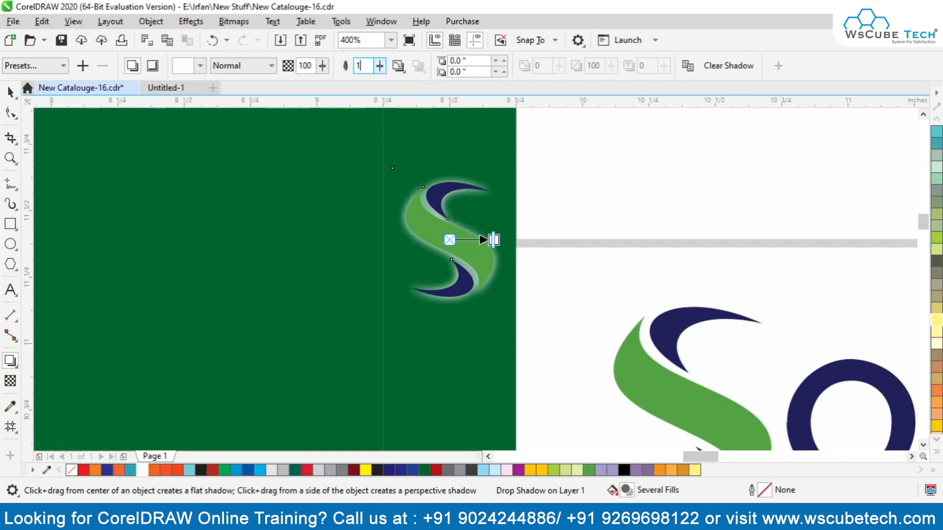
text(0)
key(Return)
- Choose a feathering direction for the S symbol's white shadow and finish editing the shadow
click(398, 65)
click(399, 86)
click(10, 92)
drag(392, 310, 388, 321)
scroll(438, 289, down, 2)
click(398, 200)
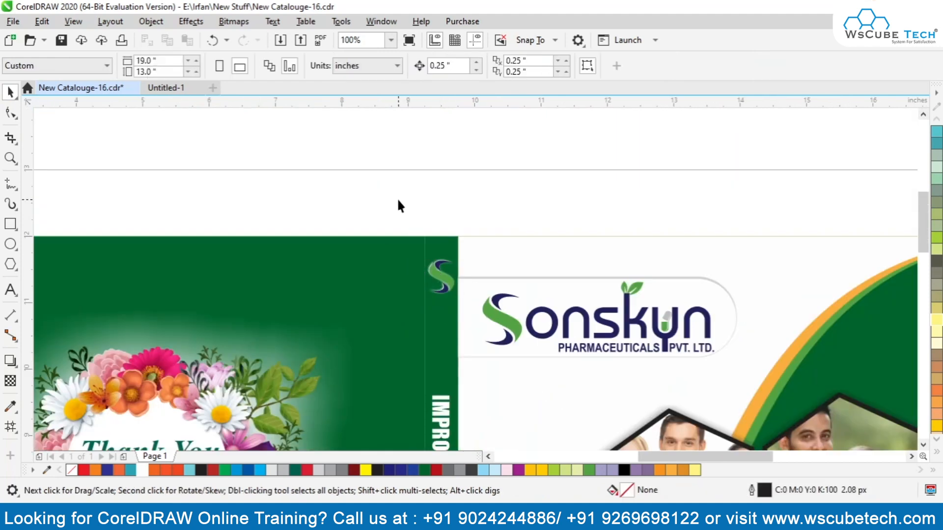
- Select all objects of the catalogue cover artwork
scroll(397, 205, down, 2)
key(ctrl+a)
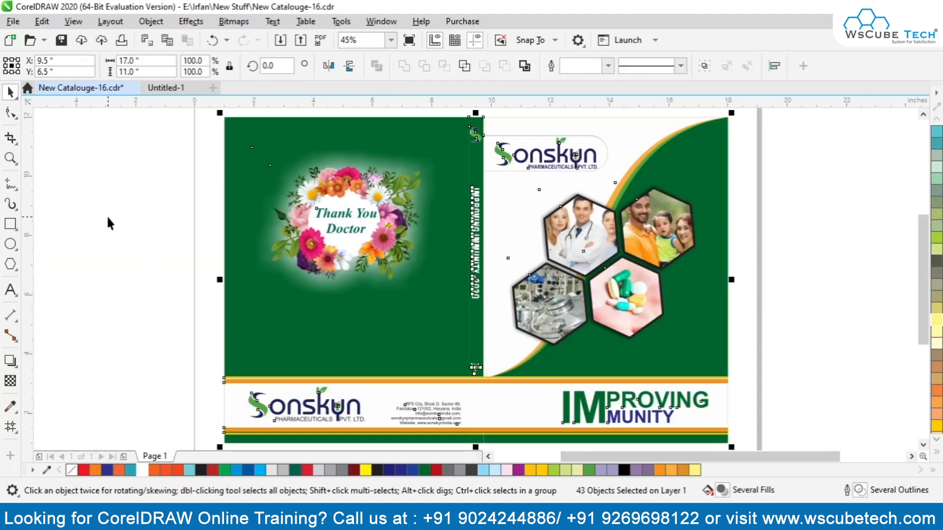